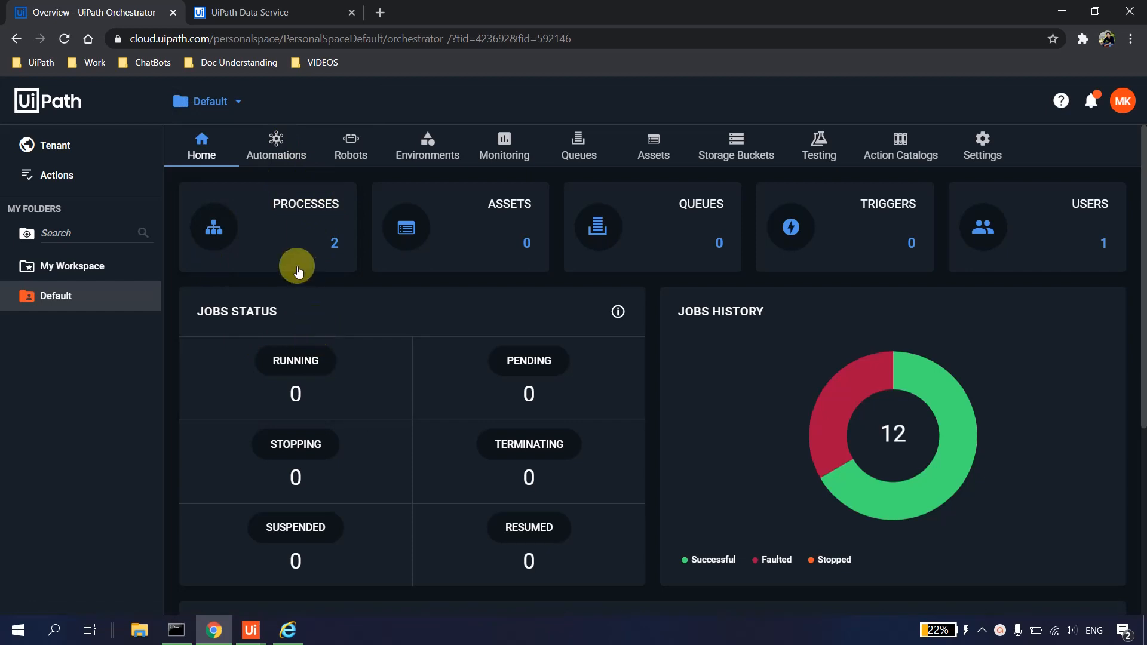
Review the version management, input parameters and output parameters of the CurencyMappingDEMO_SampleENV process.
{"action": "left_click", "coordinate": [299, 220]}
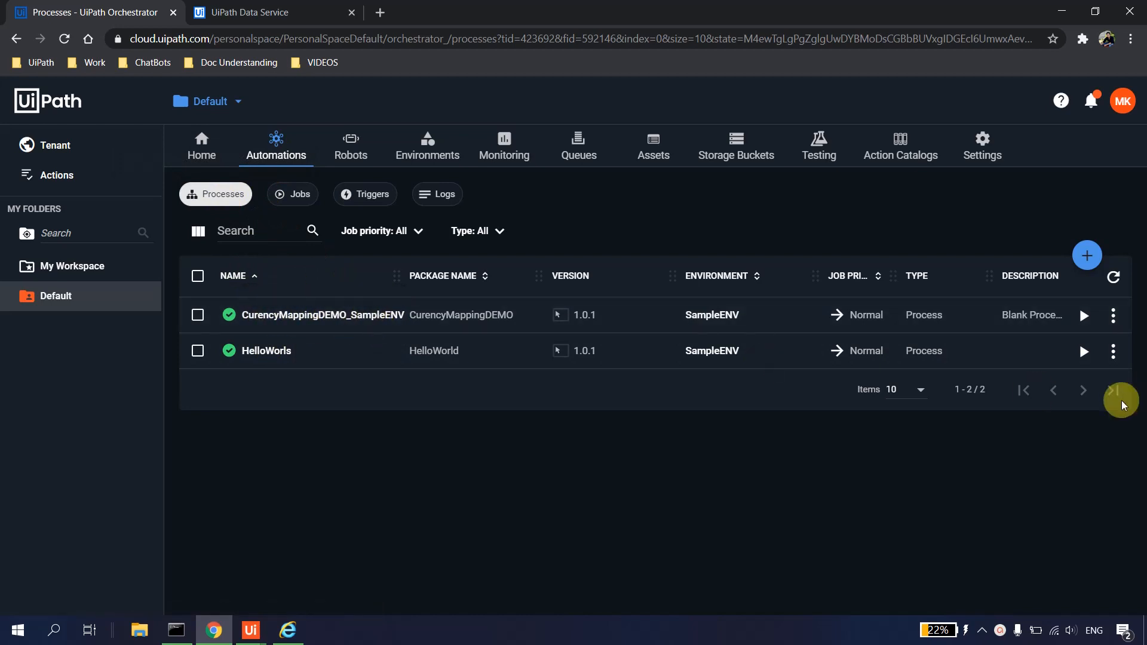
{"action": "left_click", "coordinate": [1115, 320]}
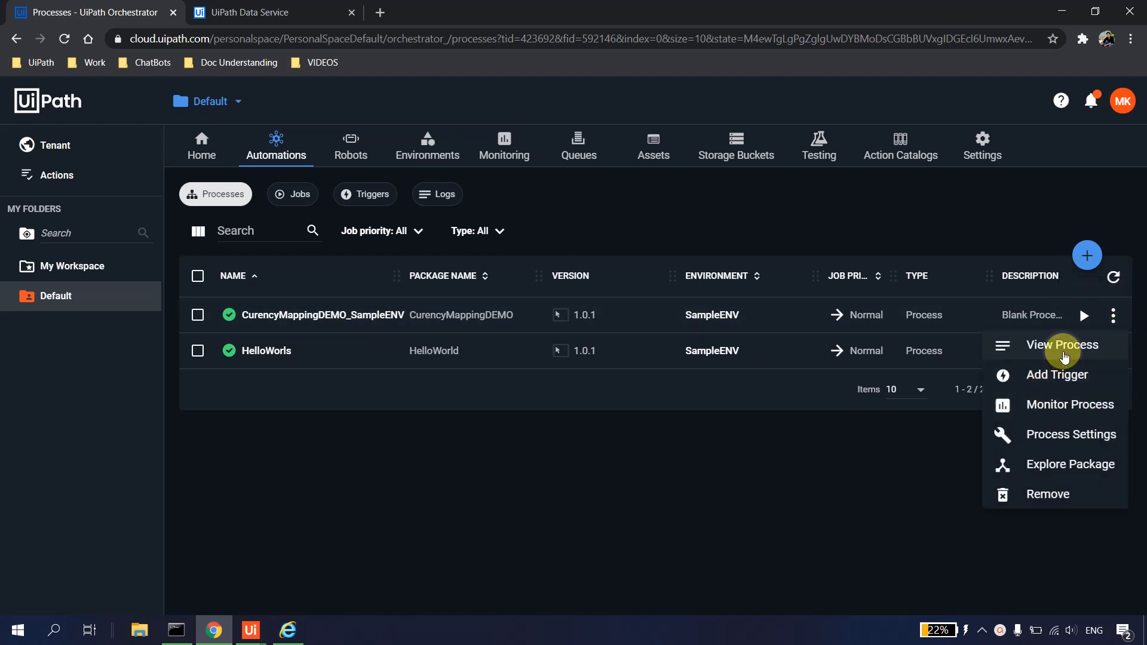
{"action": "left_click", "coordinate": [1056, 348]}
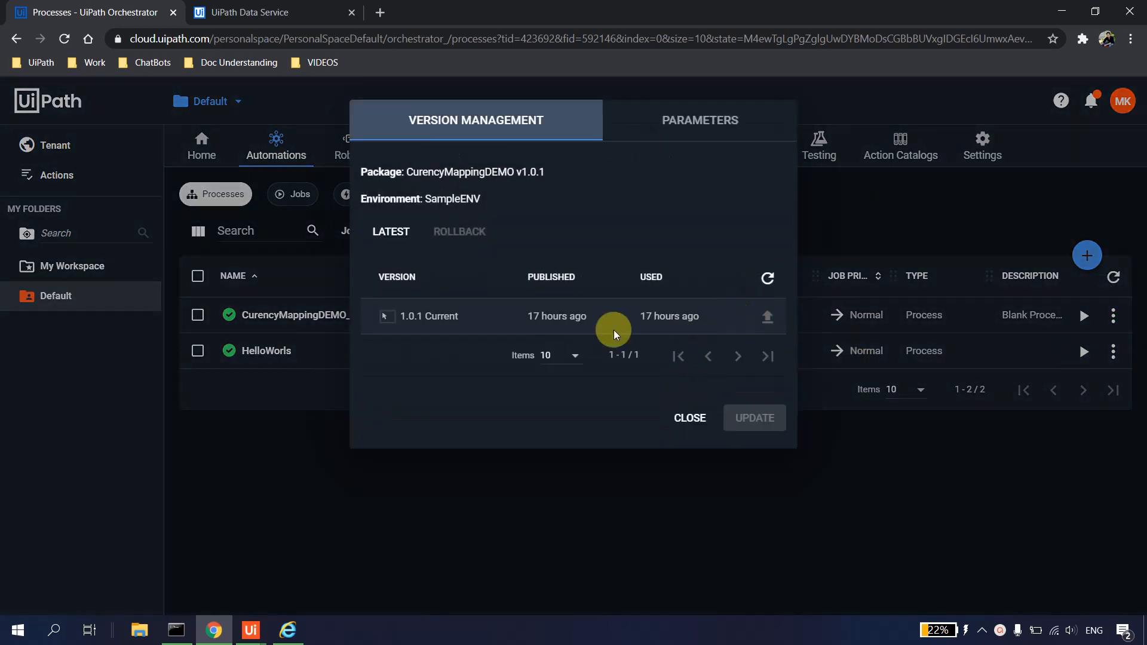
{"action": "left_click", "coordinate": [668, 120]}
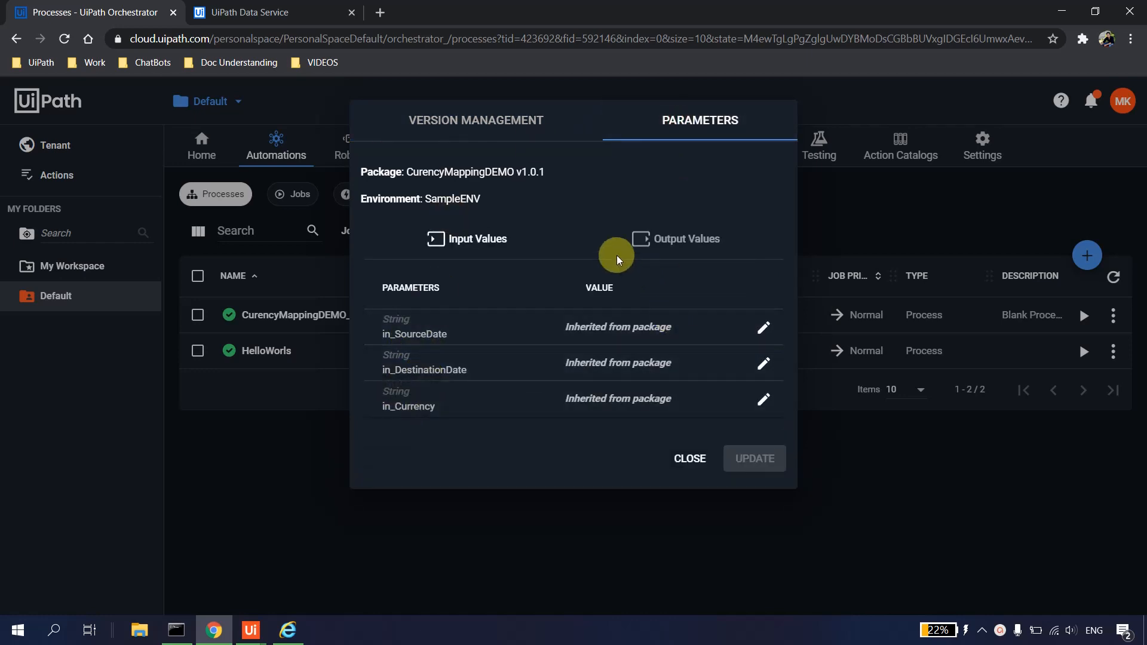
{"action": "left_click", "coordinate": [661, 236]}
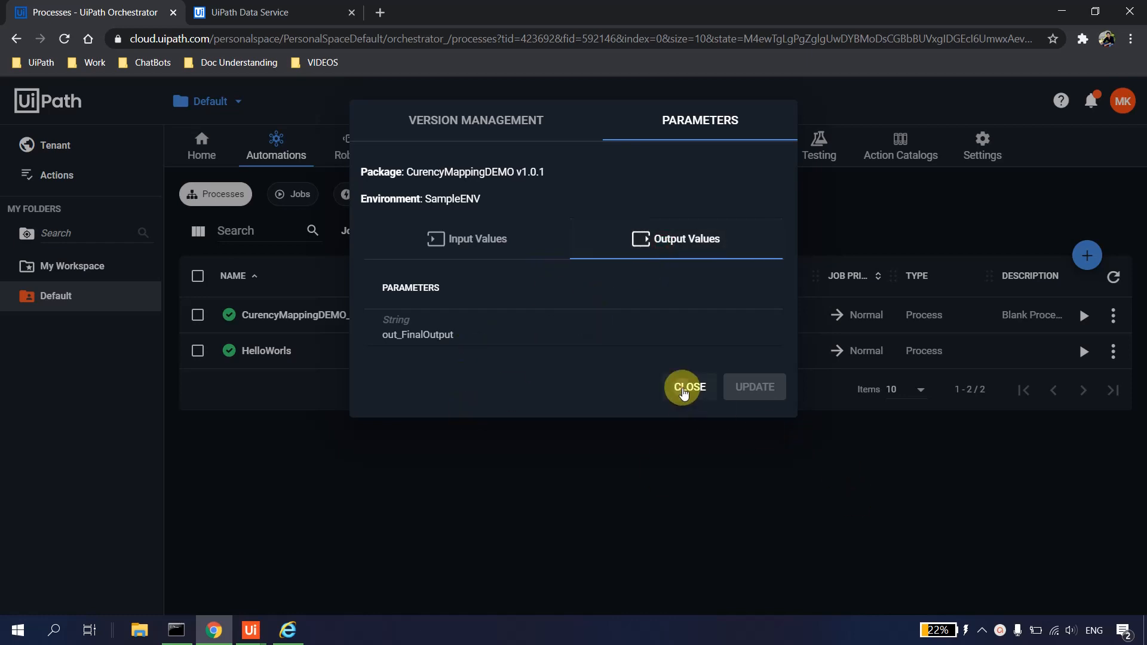
{"action": "left_click", "coordinate": [689, 387]}
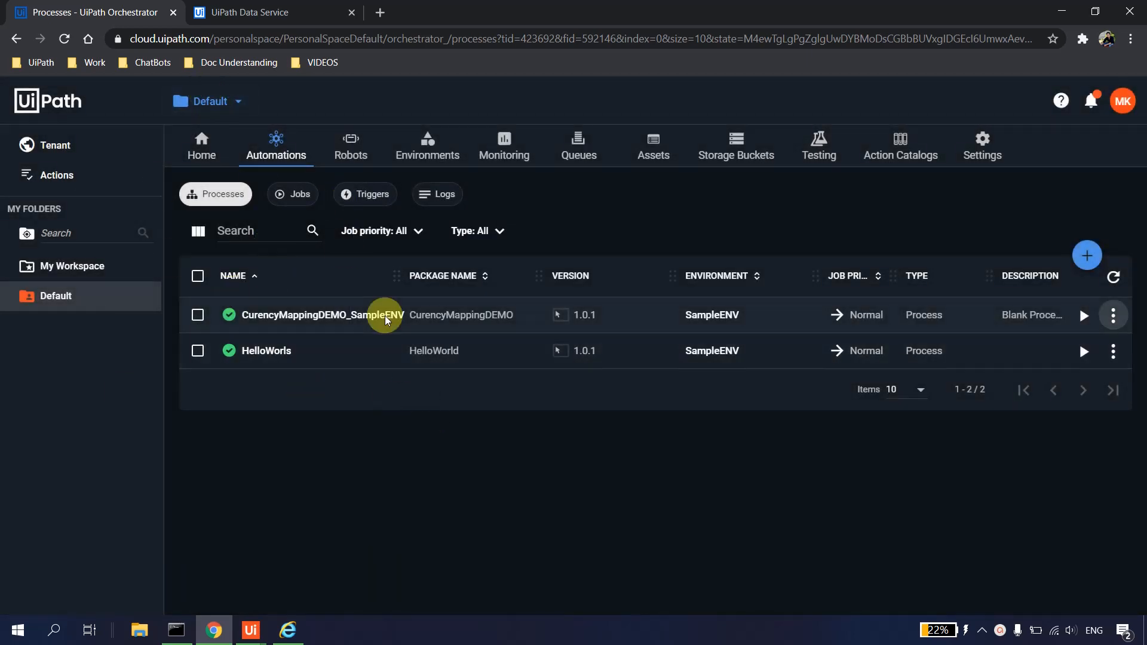
Review the Default folder's recent jobs and the entity list with its record counts in UiPath Data Service.
{"action": "left_click", "coordinate": [289, 199]}
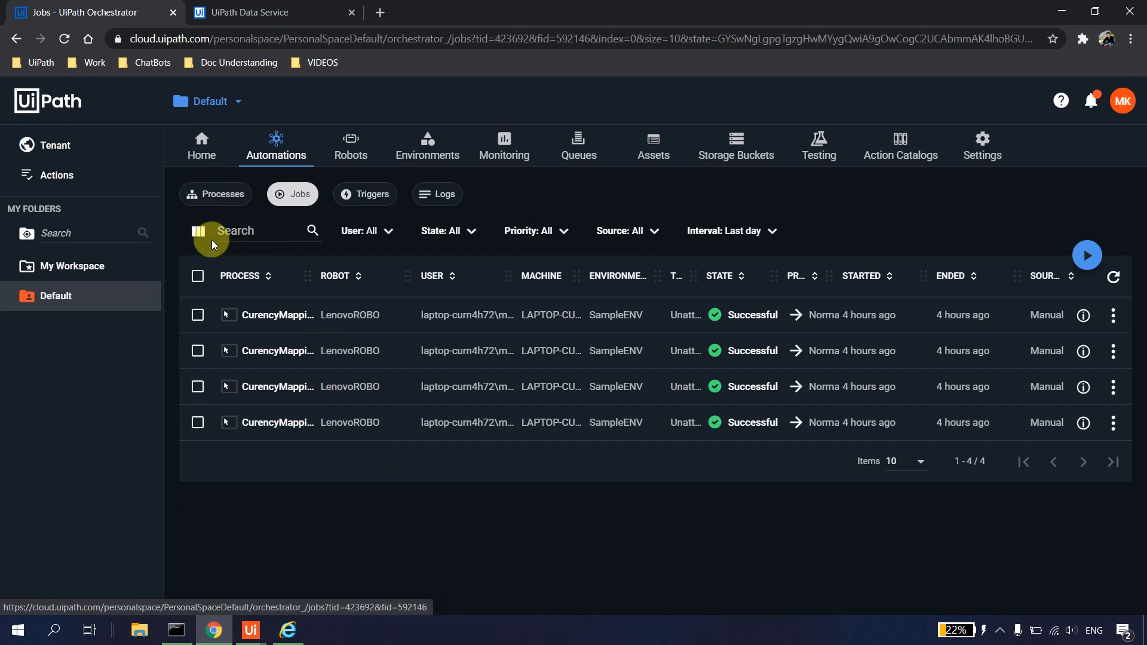
{"action": "left_click", "coordinate": [223, 195]}
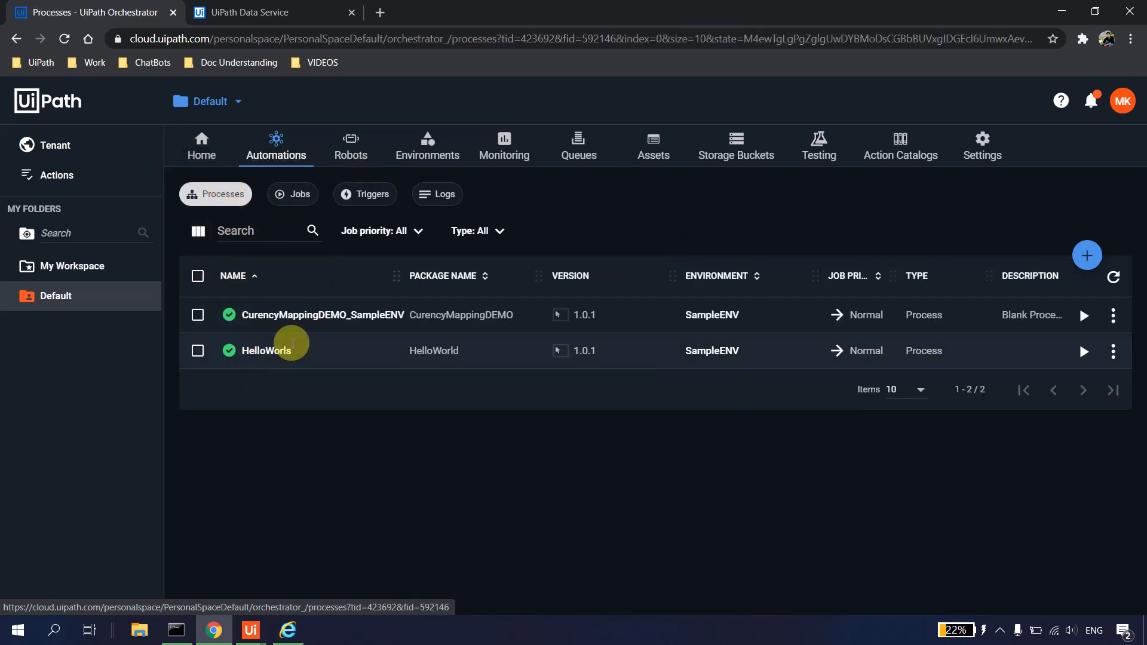
{"action": "left_click", "coordinate": [248, 10]}
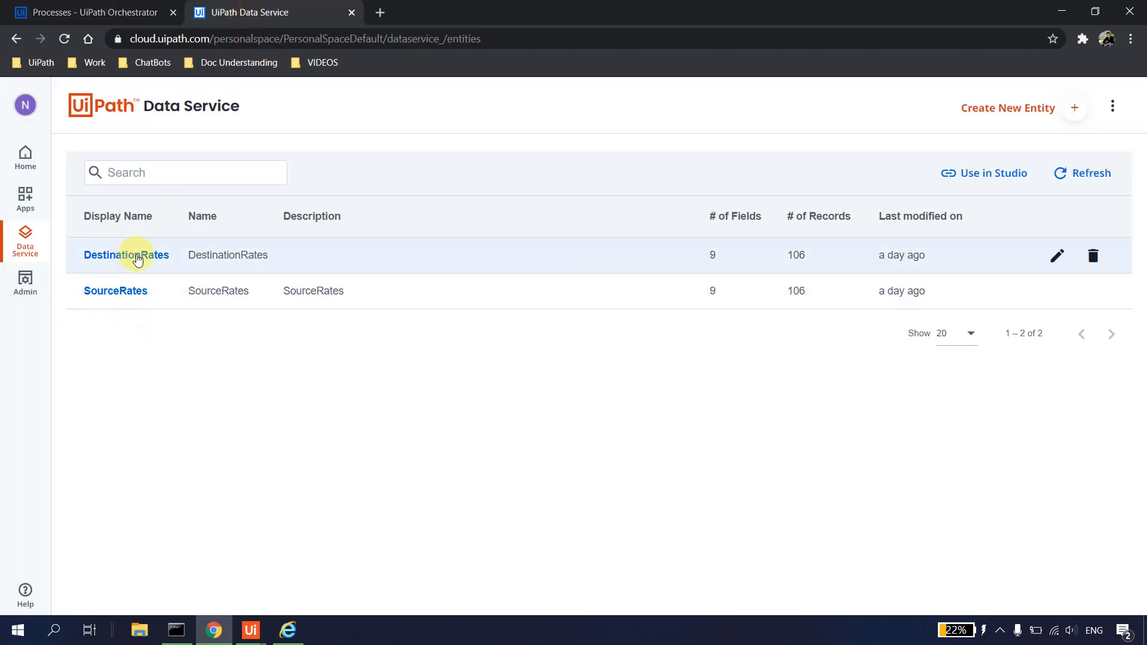
{"action": "left_click", "coordinate": [36, 250]}
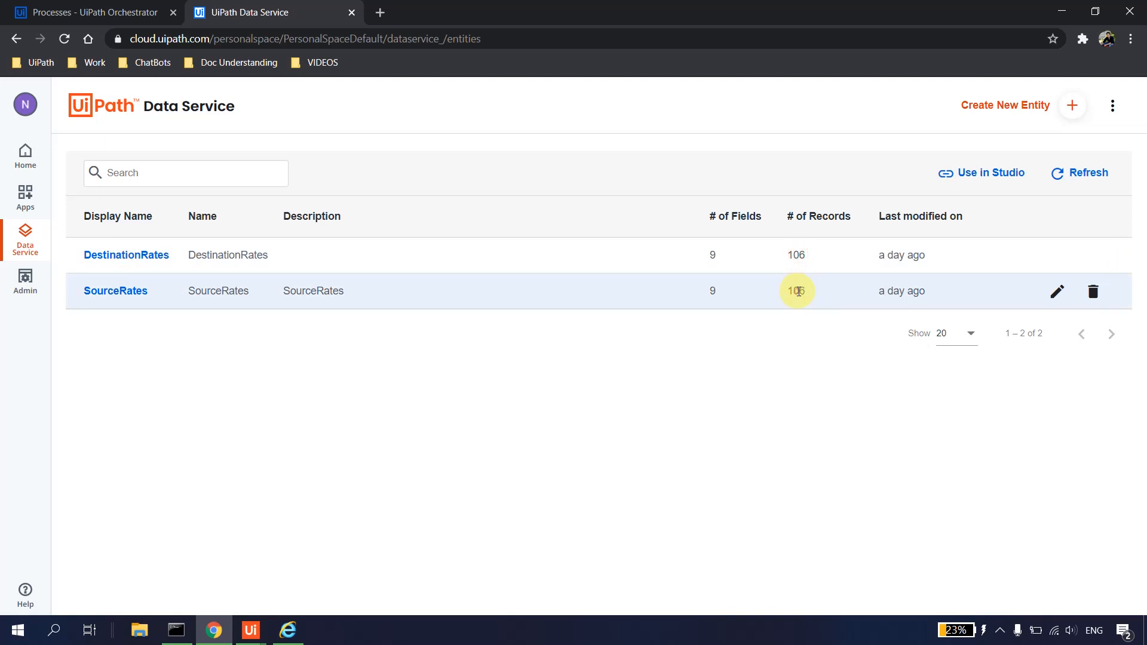
{"action": "left_click", "coordinate": [71, 8]}
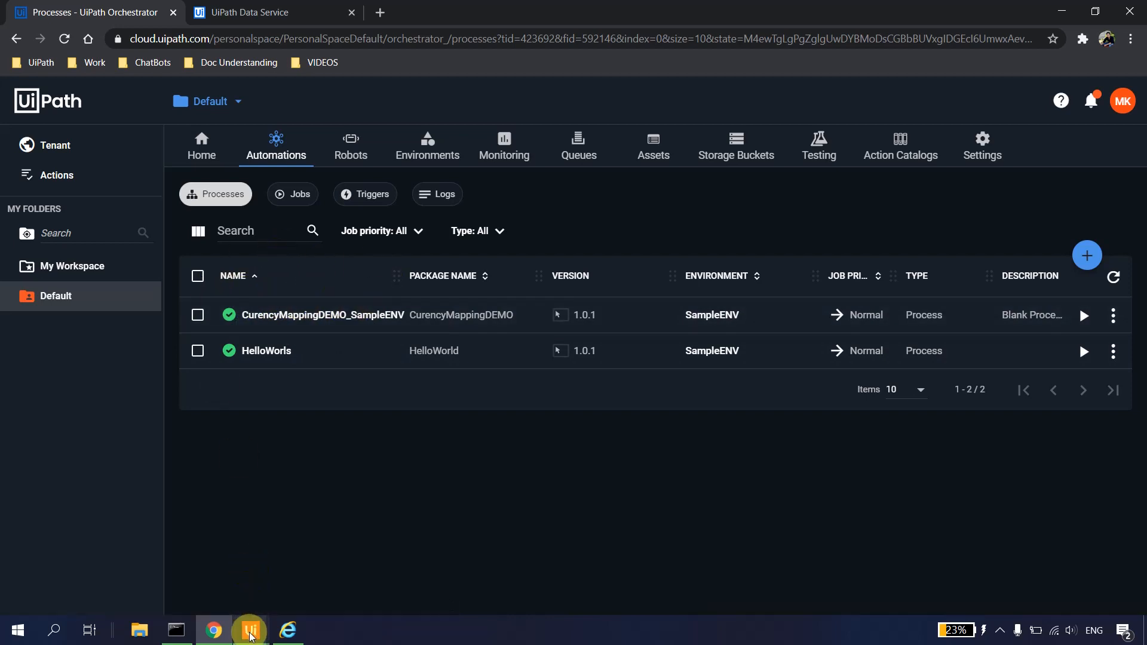
Look at the X-Rates US Dollar historical rates table in Internet Explorer, and return to the processes list in Orchestrator.
{"action": "left_click", "coordinate": [293, 635]}
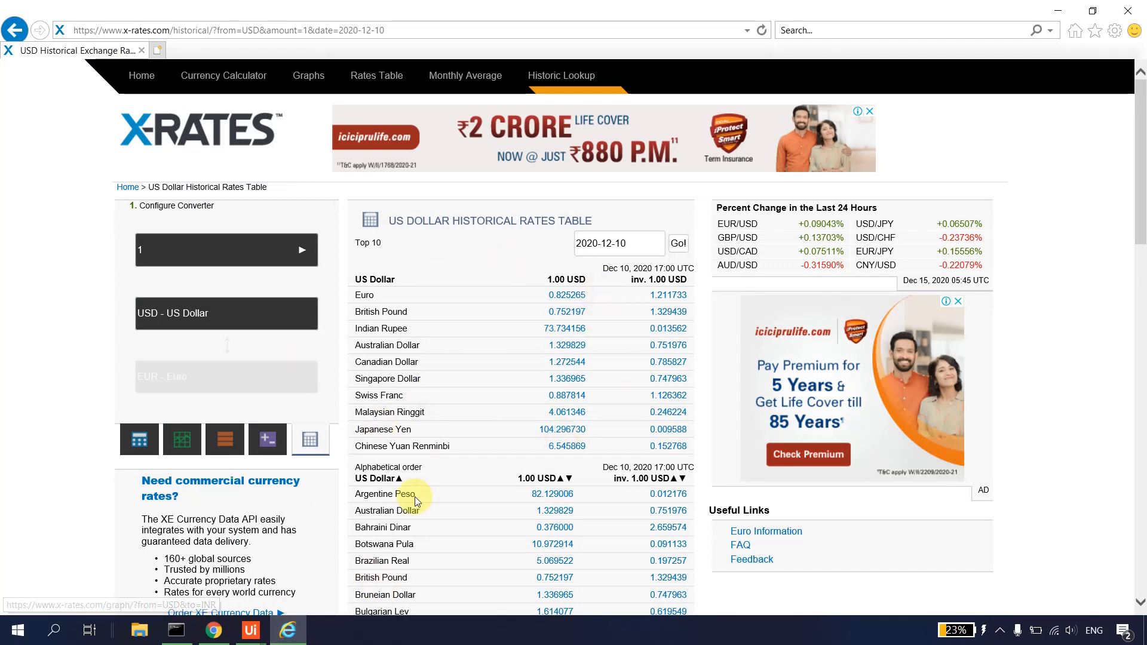
{"action": "left_click", "coordinate": [282, 635]}
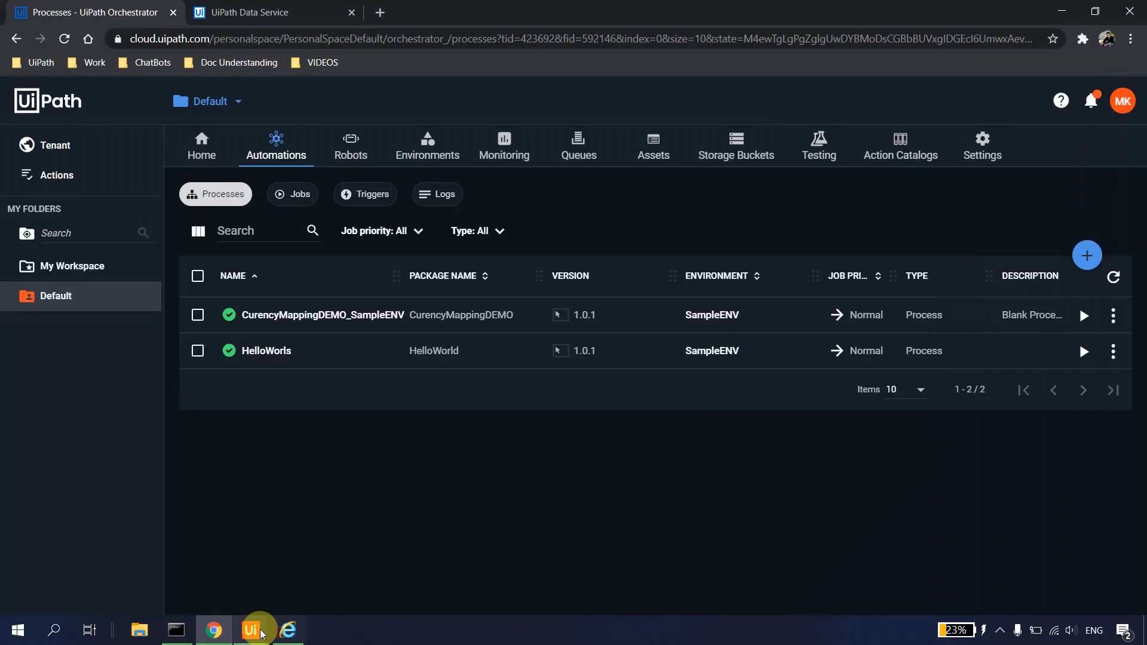
{"action": "left_click", "coordinate": [265, 21]}
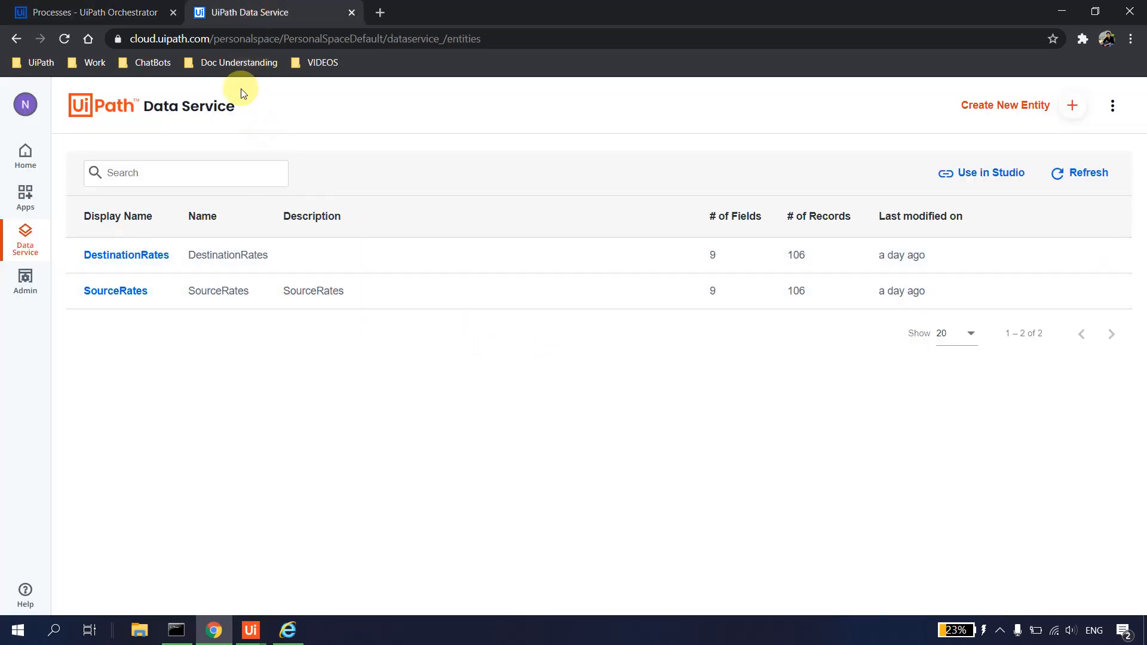
{"action": "left_click", "coordinate": [146, 15]}
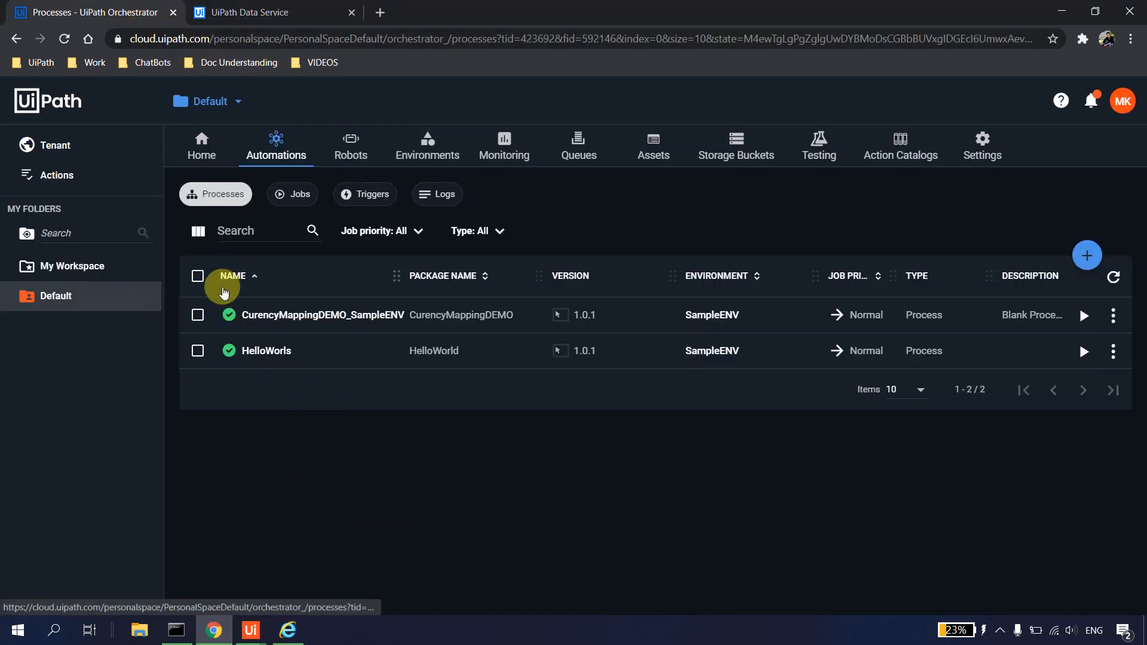
{"action": "left_click", "coordinate": [250, 18]}
{"action": "left_click", "coordinate": [78, 12]}
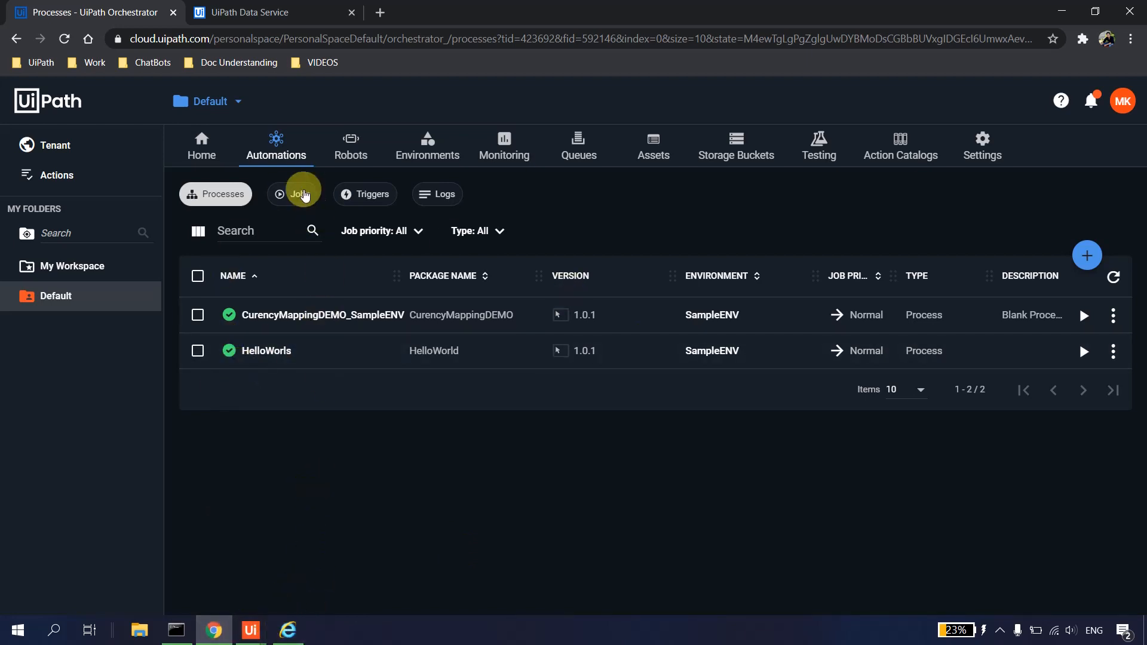
Open the form for starting a new job from the Default folder's jobs list.
{"action": "left_click", "coordinate": [289, 198]}
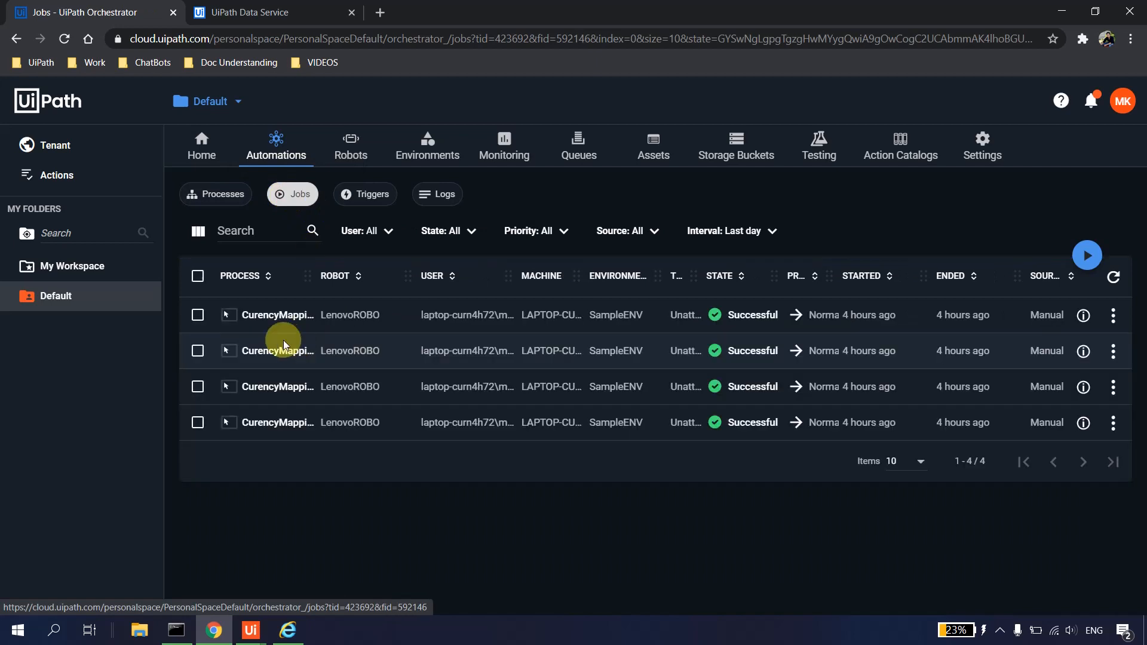
{"action": "left_click", "coordinate": [1112, 316]}
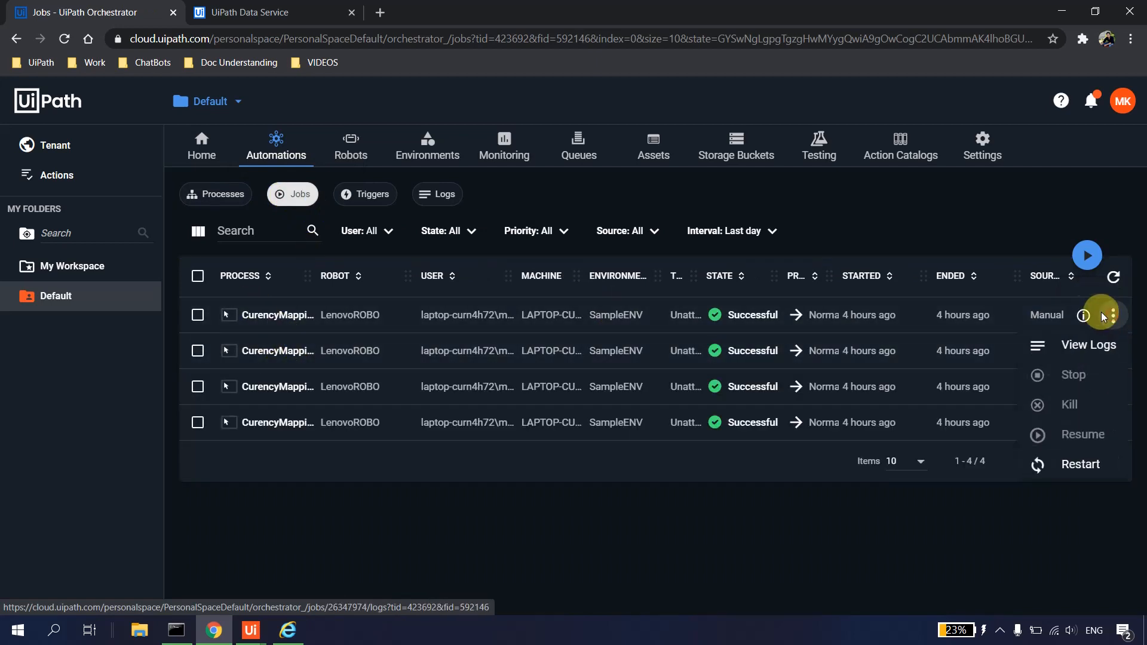
{"action": "left_click", "coordinate": [876, 515]}
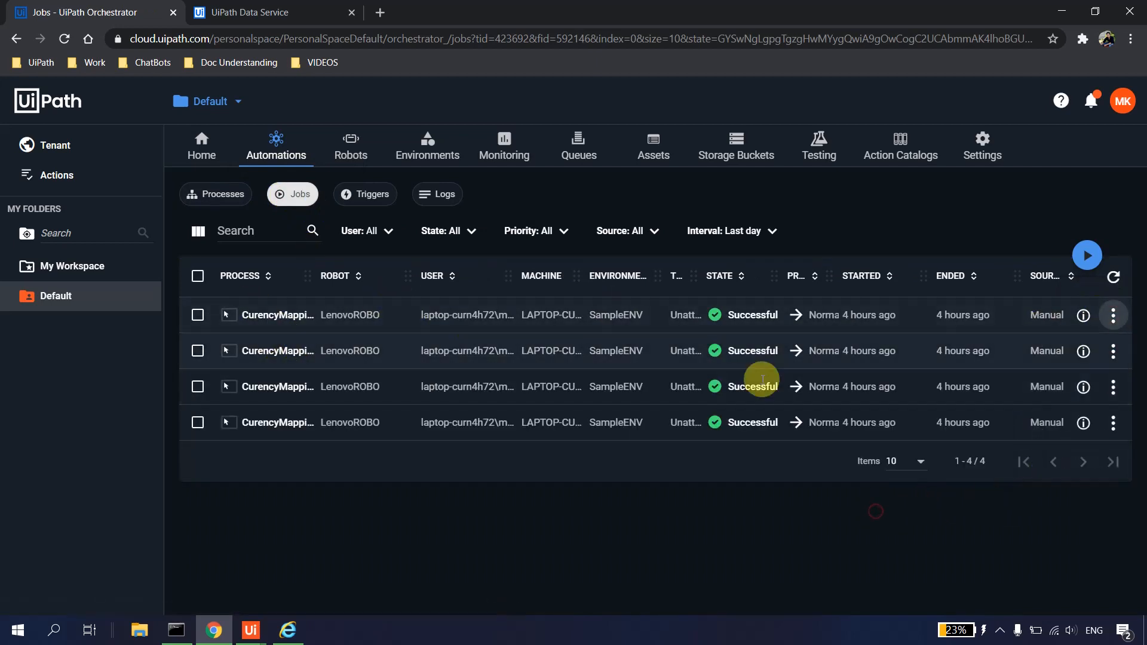
{"action": "left_click", "coordinate": [1116, 317]}
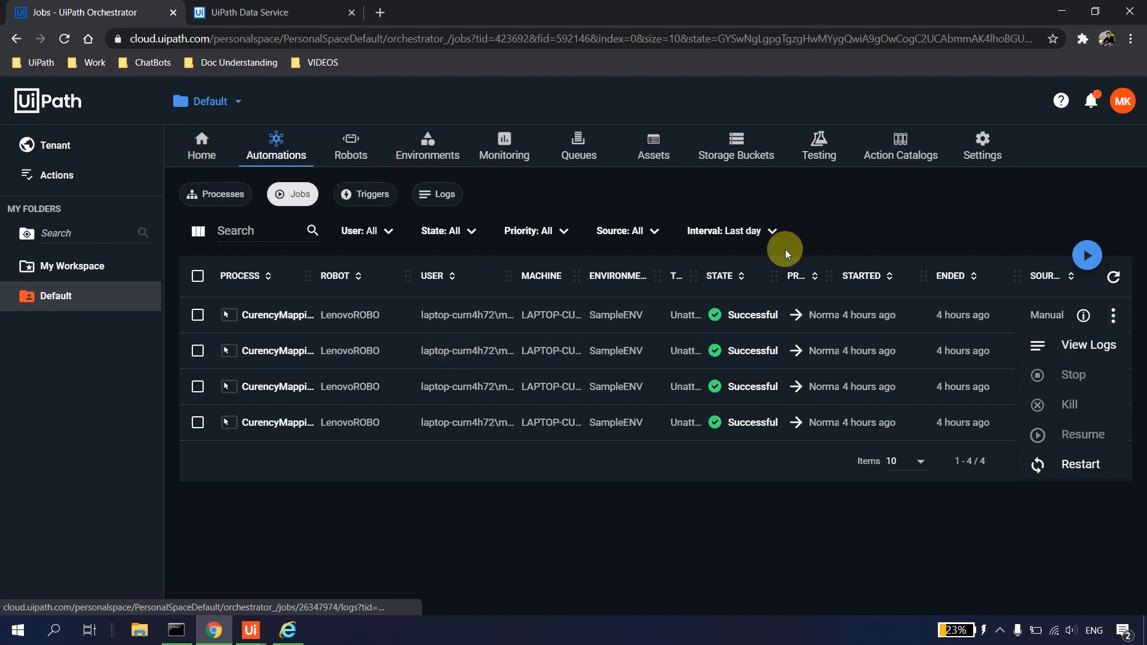
{"action": "left_click", "coordinate": [1085, 256]}
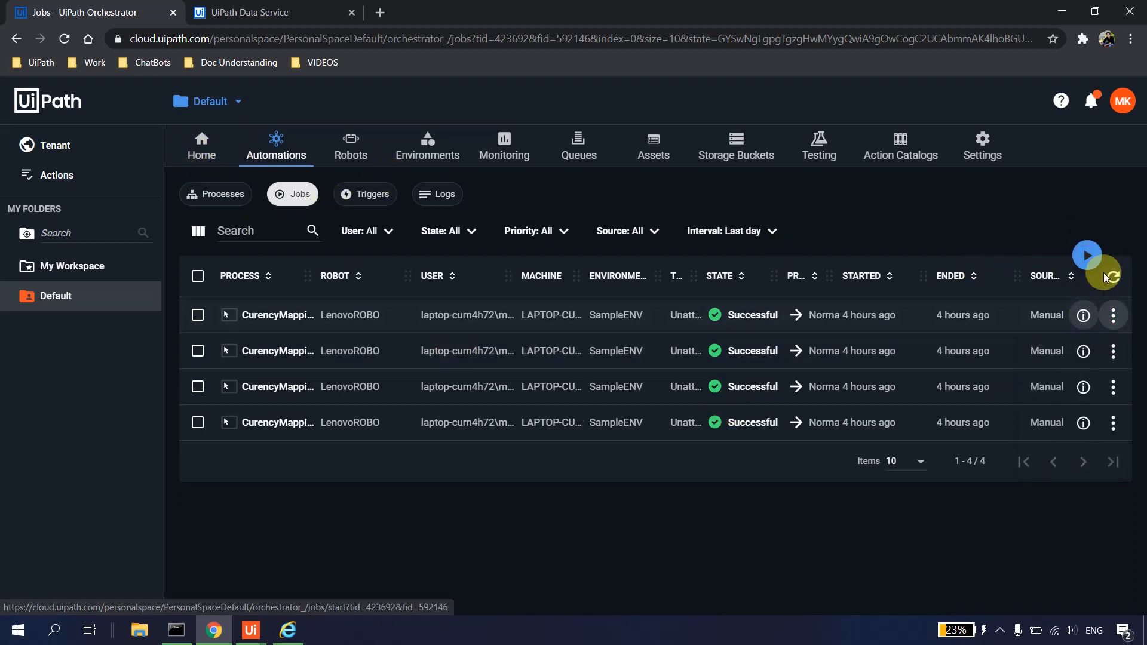
{"action": "left_click", "coordinate": [1085, 257]}
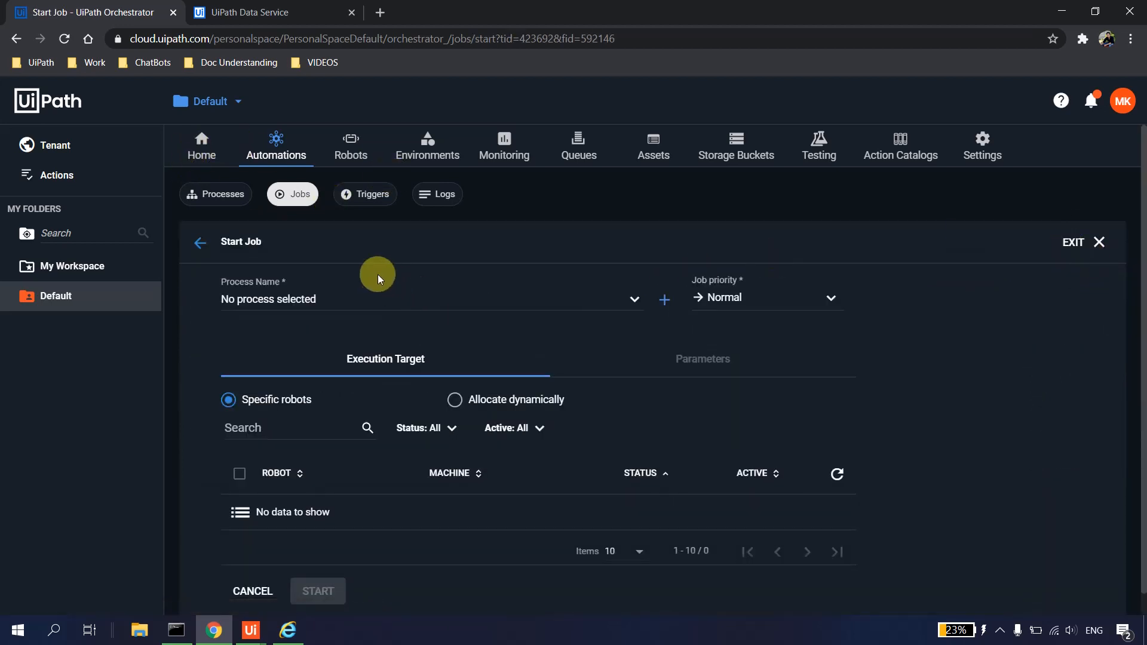
Choose CurencyMappingDEMO_SampleENV as the process to run and select the specific robot LenovoROBO as its execution target.
{"action": "scroll", "coordinate": [378, 274], "scroll_direction": "down", "scroll_amount": 1}
{"action": "left_click", "coordinate": [350, 266]}
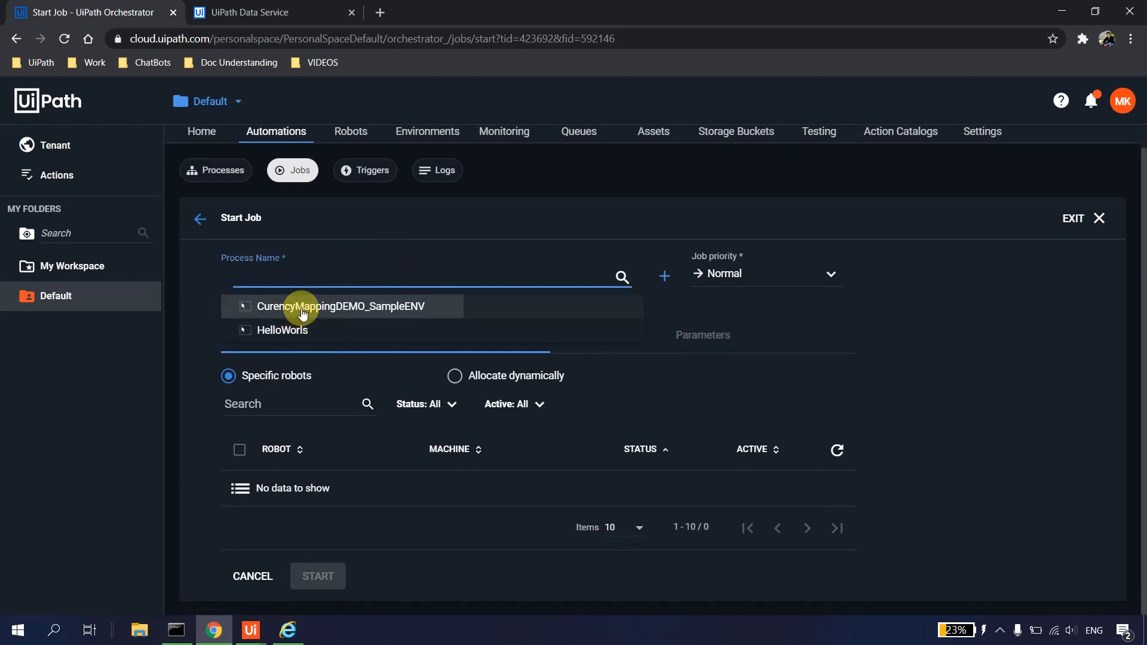
{"action": "left_click", "coordinate": [303, 314]}
{"action": "scroll", "coordinate": [633, 378], "scroll_direction": "down", "scroll_amount": 1}
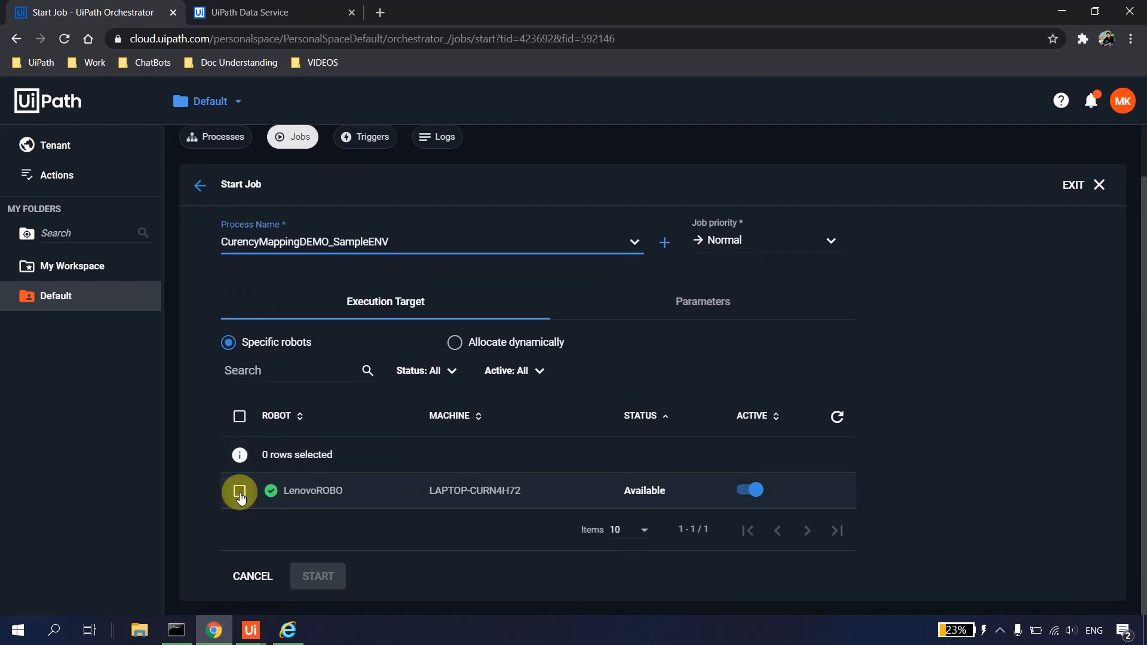
{"action": "left_click", "coordinate": [239, 491]}
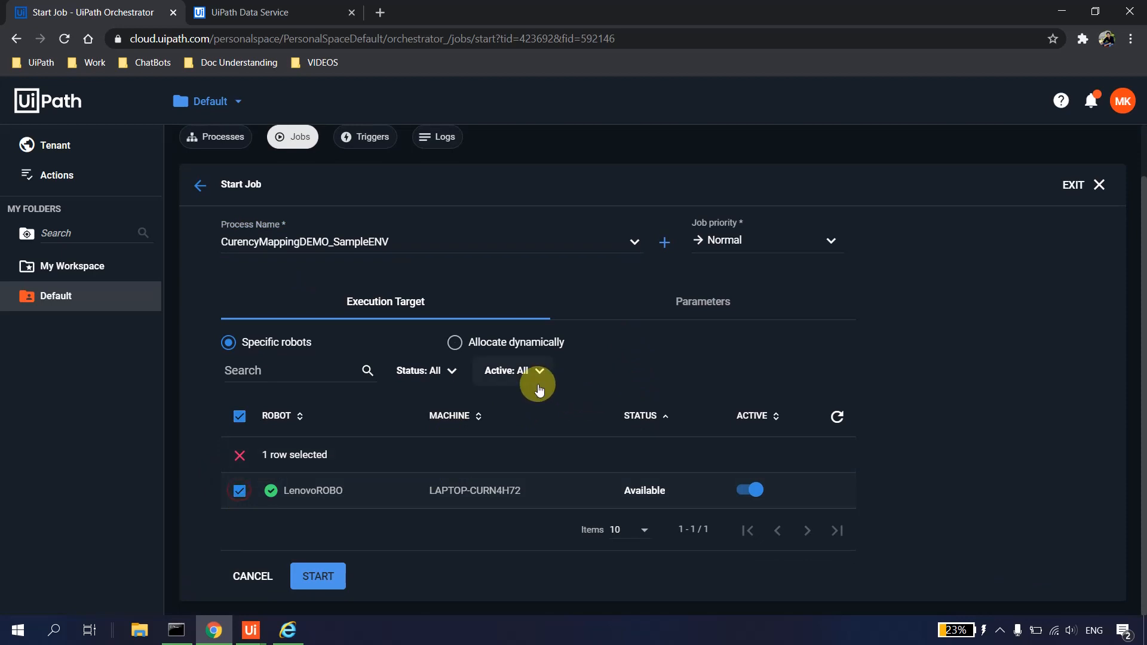
Set the job's in_SourceDate parameter to "2020-12-11", including the double quotes, and save it.
{"action": "left_click", "coordinate": [714, 302]}
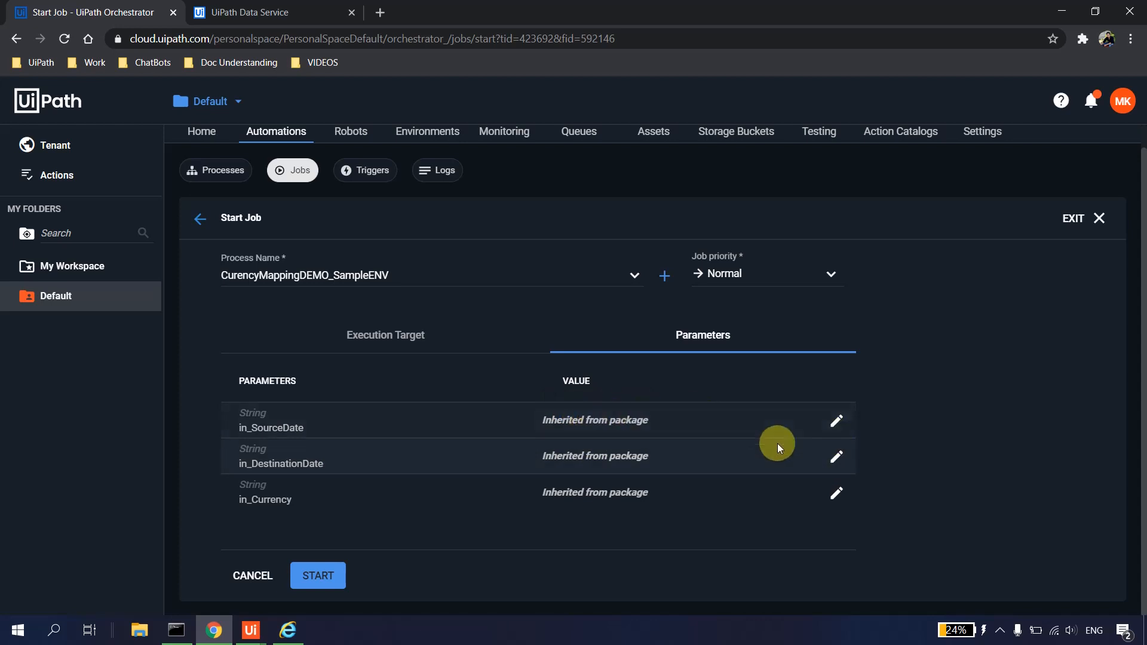
{"action": "left_click", "coordinate": [834, 424]}
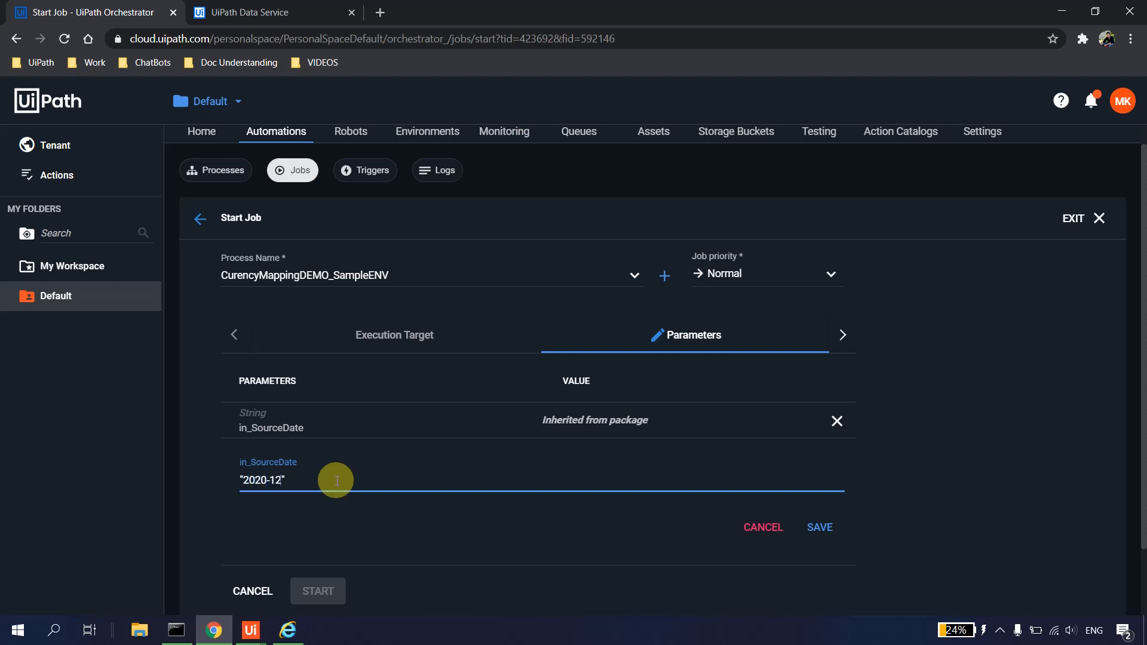
{"action": "left_click", "coordinate": [819, 527]}
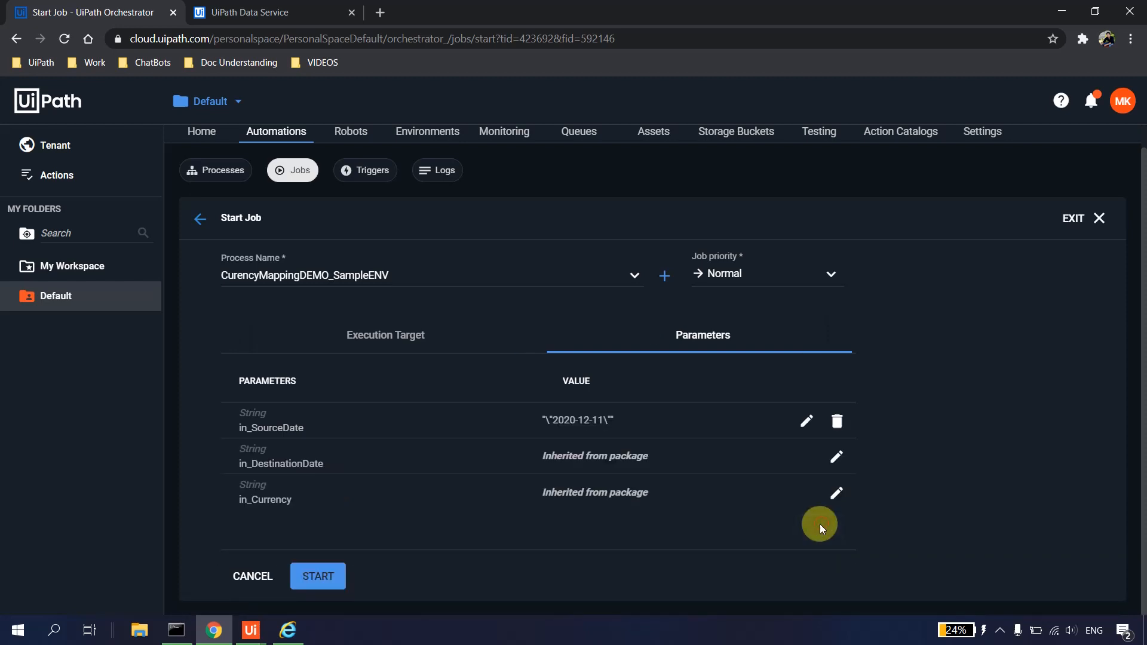
Set the job's in_DestinationDate parameter to "2020-12-10", including the double quotes, and save it.
{"action": "left_click", "coordinate": [836, 457]}
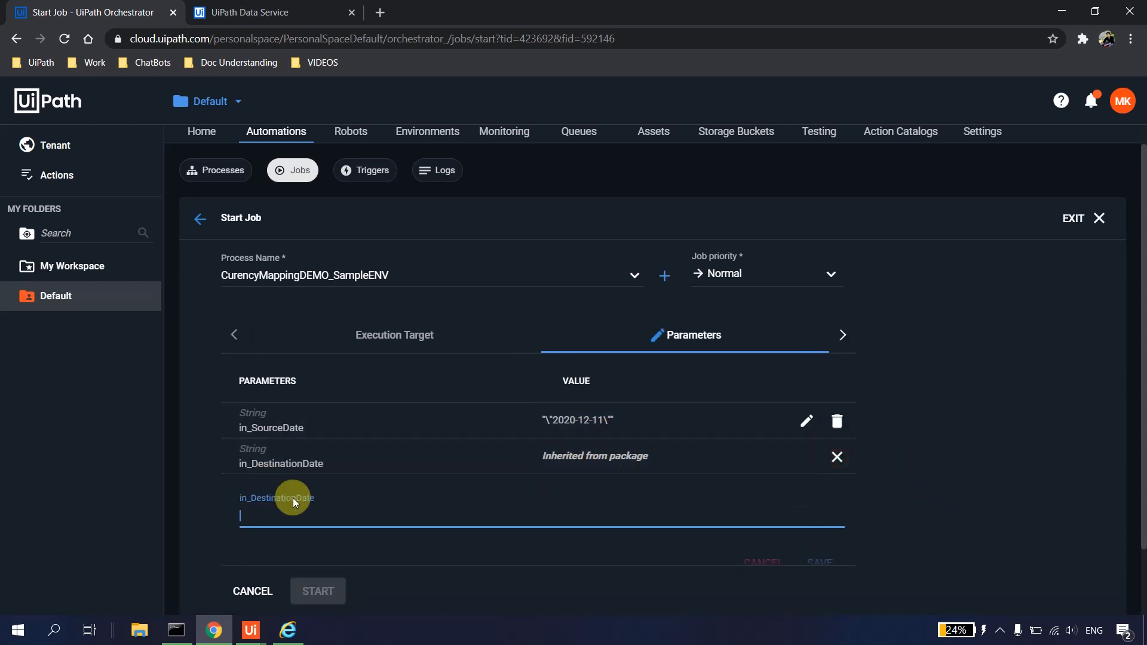
{"action": "type", "text": "\"20"}
{"action": "type", "text": "\""}
{"action": "key", "text": "Left"}
{"action": "type", "text": "20"}
{"action": "scroll", "coordinate": [869, 506], "scroll_direction": "down", "scroll_amount": 1}
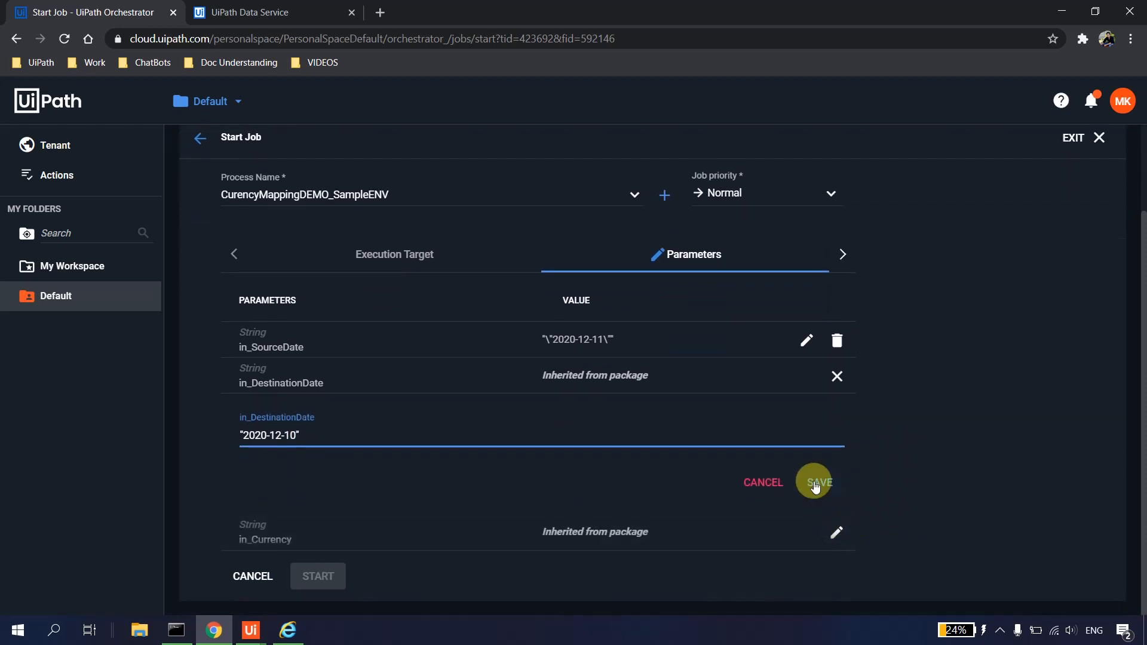
{"action": "left_click", "coordinate": [814, 481]}
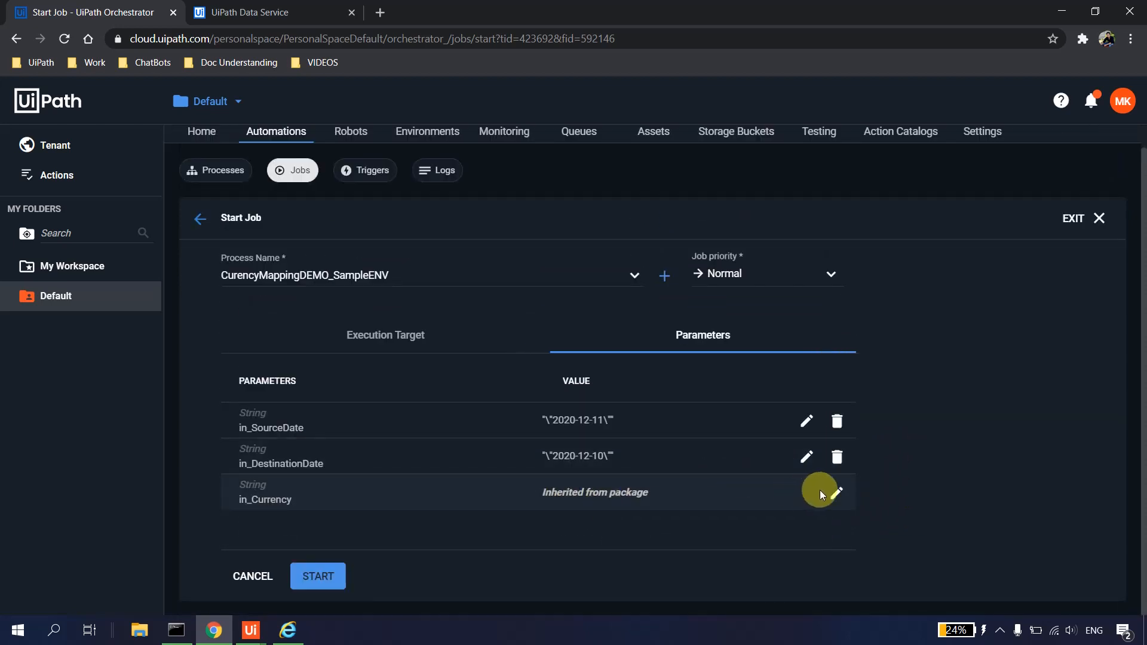
Set the job's in_Currency parameter to "Euro", including the double quotes, and save it.
{"action": "left_click", "coordinate": [836, 492]}
{"action": "type", "text": "\""}
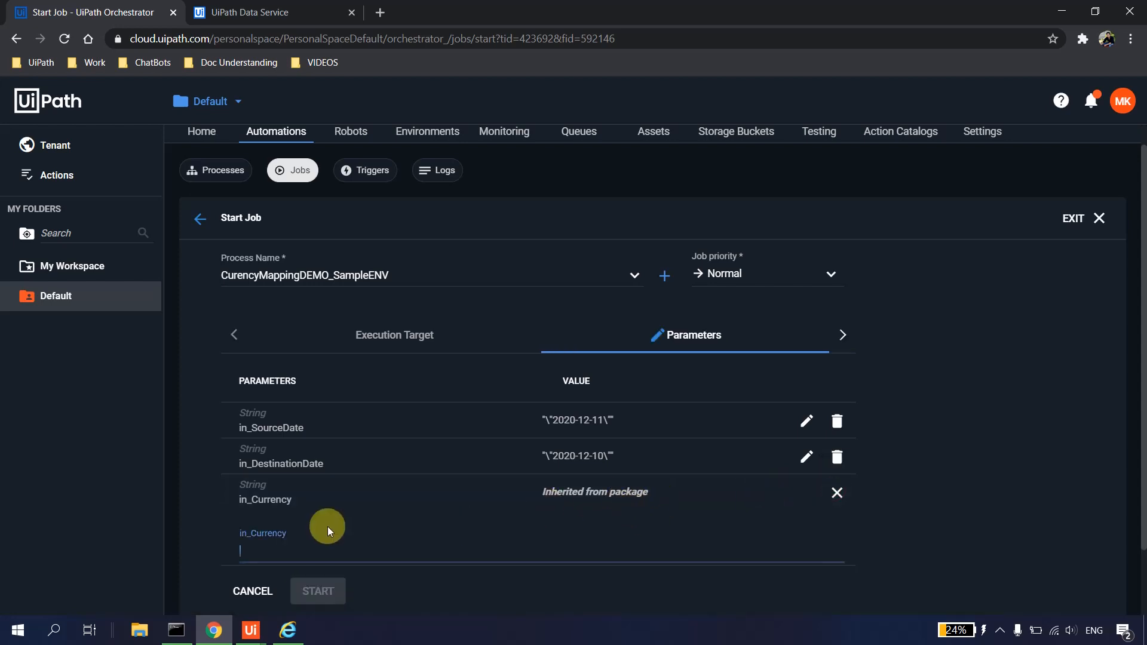
{"action": "type", "text": "Euro"}
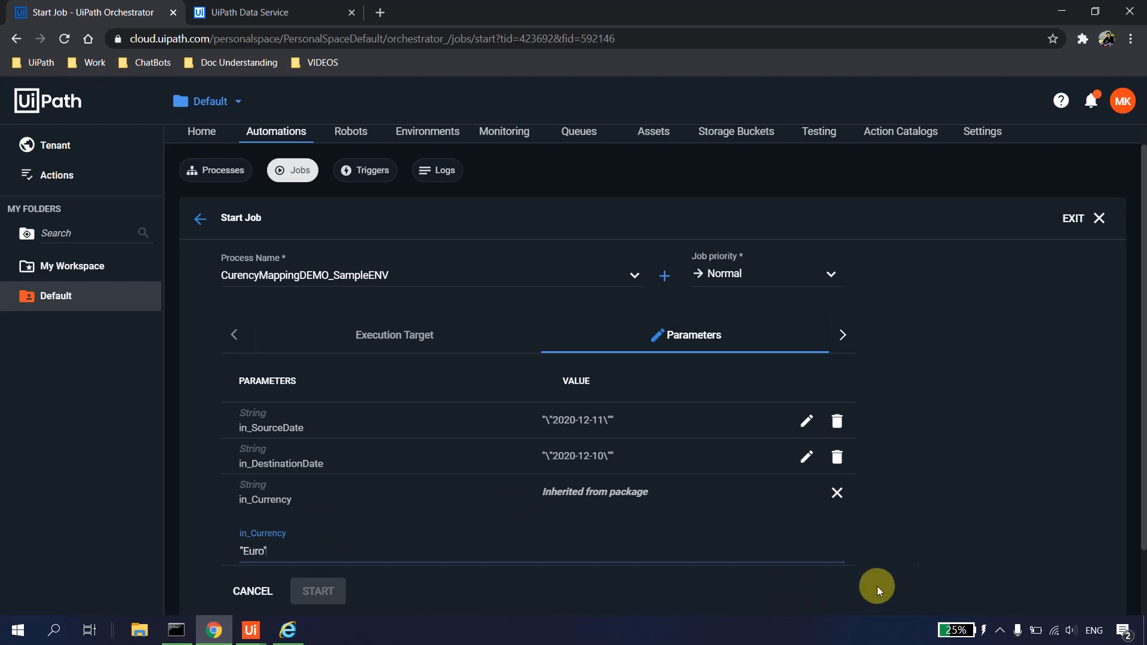
{"action": "left_click", "coordinate": [819, 517]}
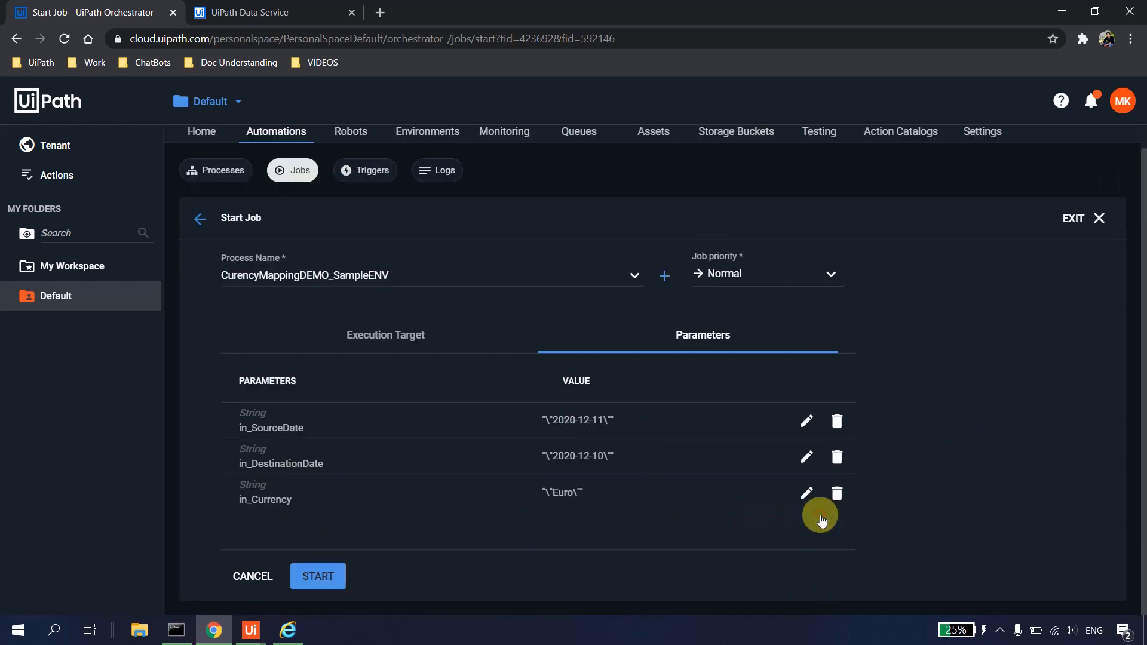
{"action": "scroll", "coordinate": [419, 540], "scroll_direction": "up", "scroll_amount": 1}
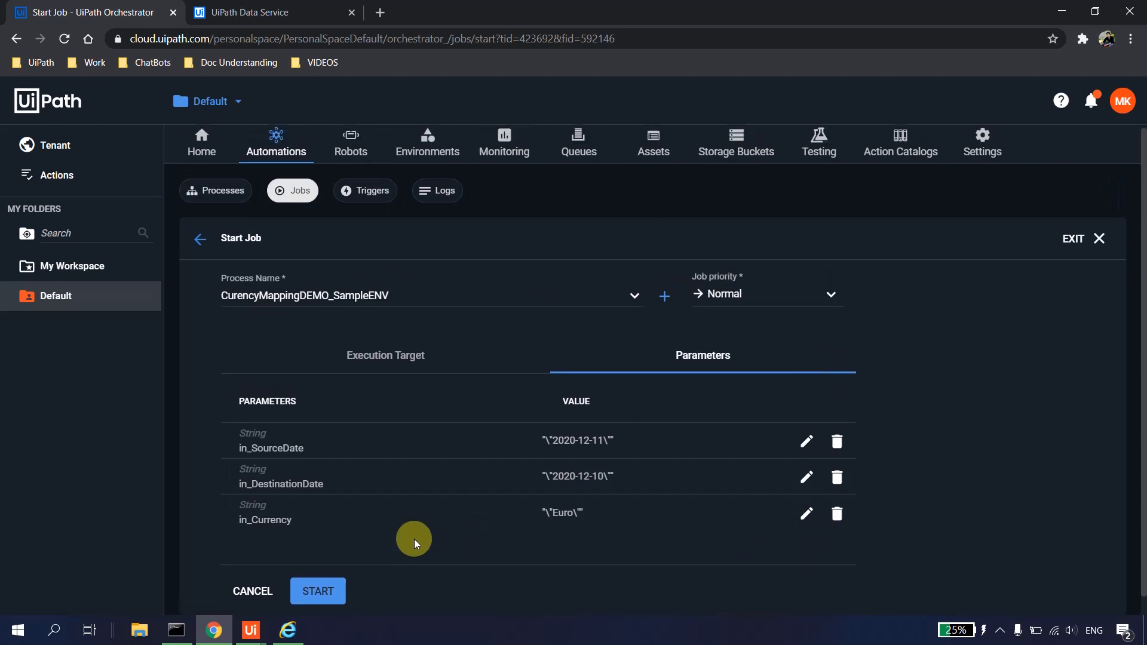
Review the job's execution target and start the CurencyMappingDEMO_SampleENV job on the LenovoROBO robot.
{"action": "left_click", "coordinate": [385, 374]}
{"action": "scroll", "coordinate": [431, 439], "scroll_direction": "down", "scroll_amount": 1}
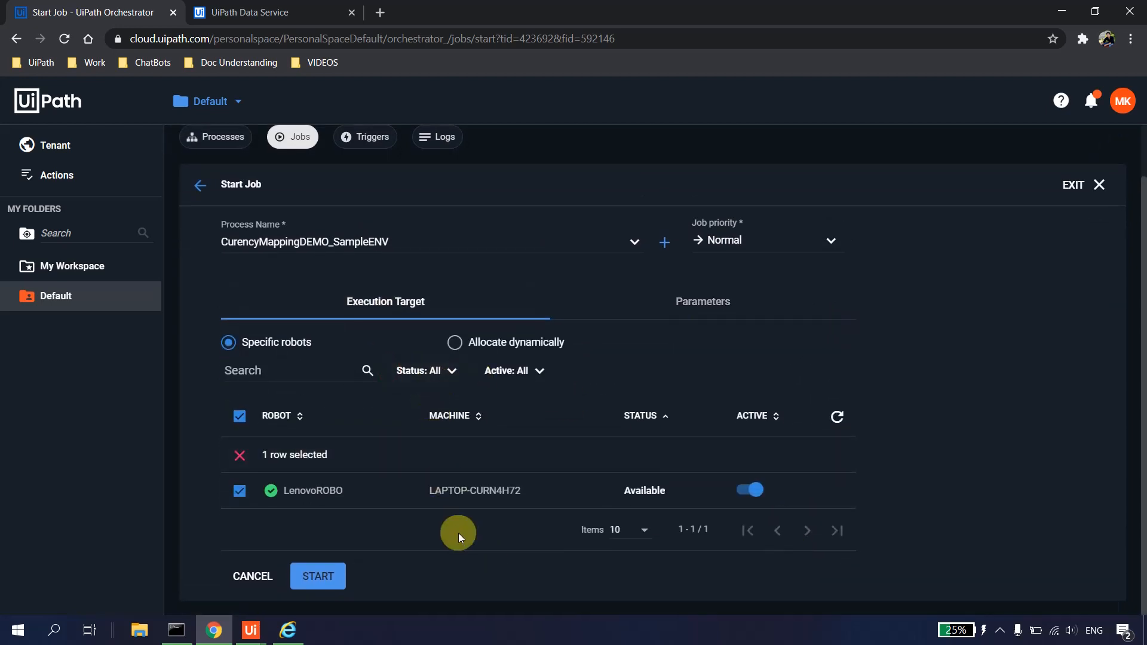
{"action": "scroll", "coordinate": [341, 487], "scroll_direction": "up", "scroll_amount": 1}
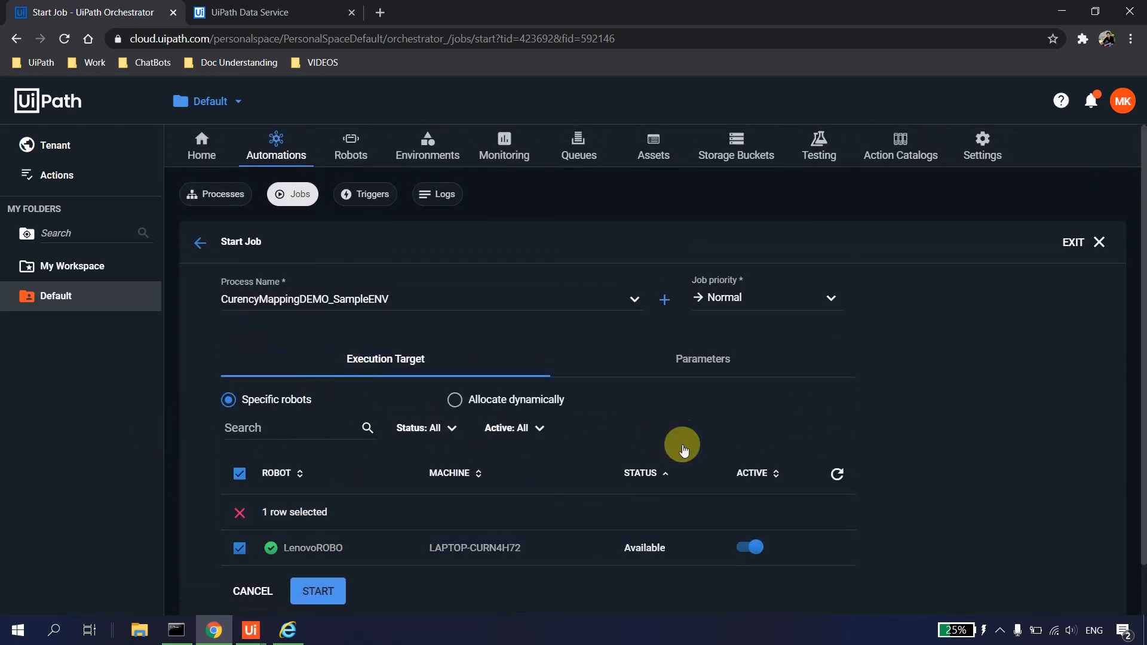
{"action": "mouse_move", "coordinate": [252, 624]}
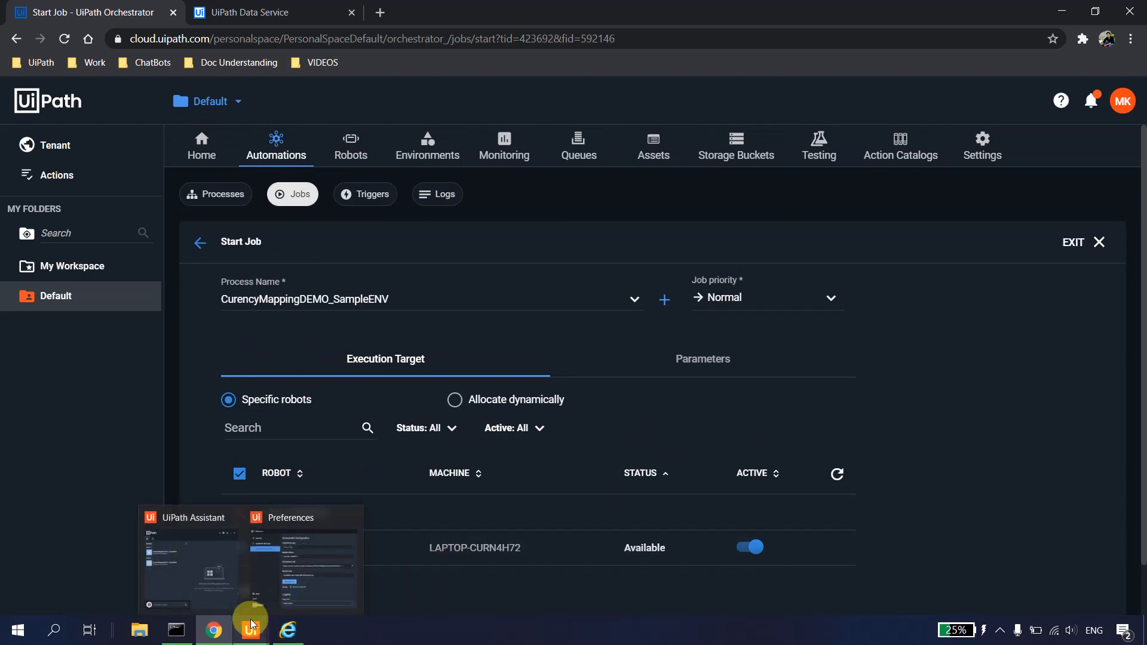
{"action": "scroll", "coordinate": [281, 500], "scroll_direction": "down", "scroll_amount": 1}
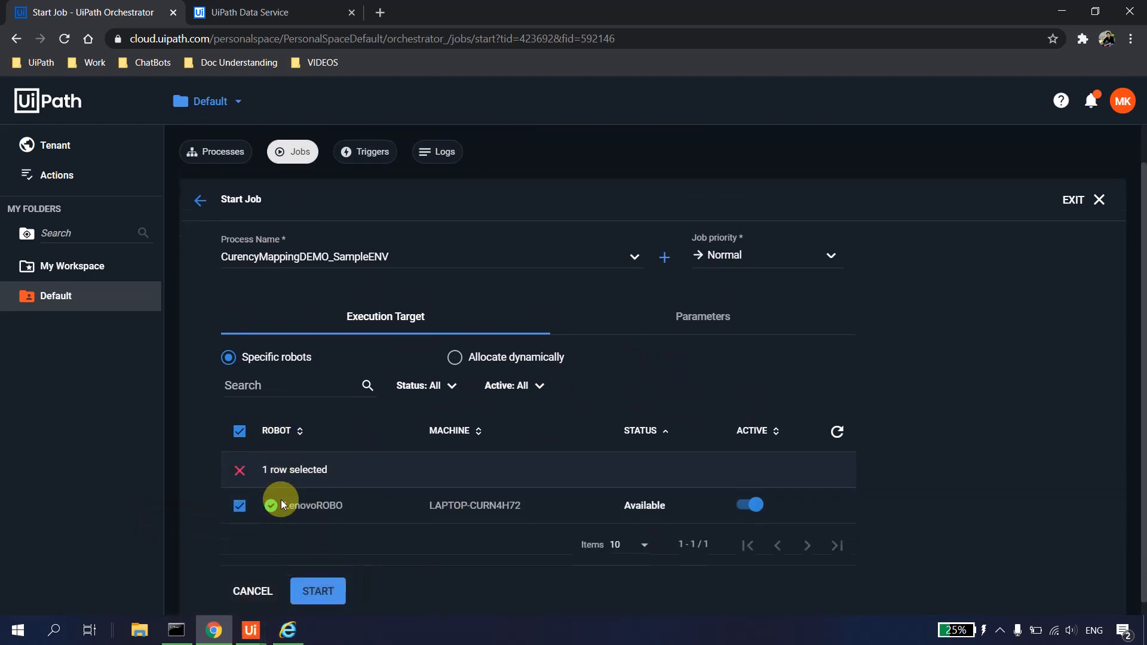
{"action": "left_click", "coordinate": [317, 576]}
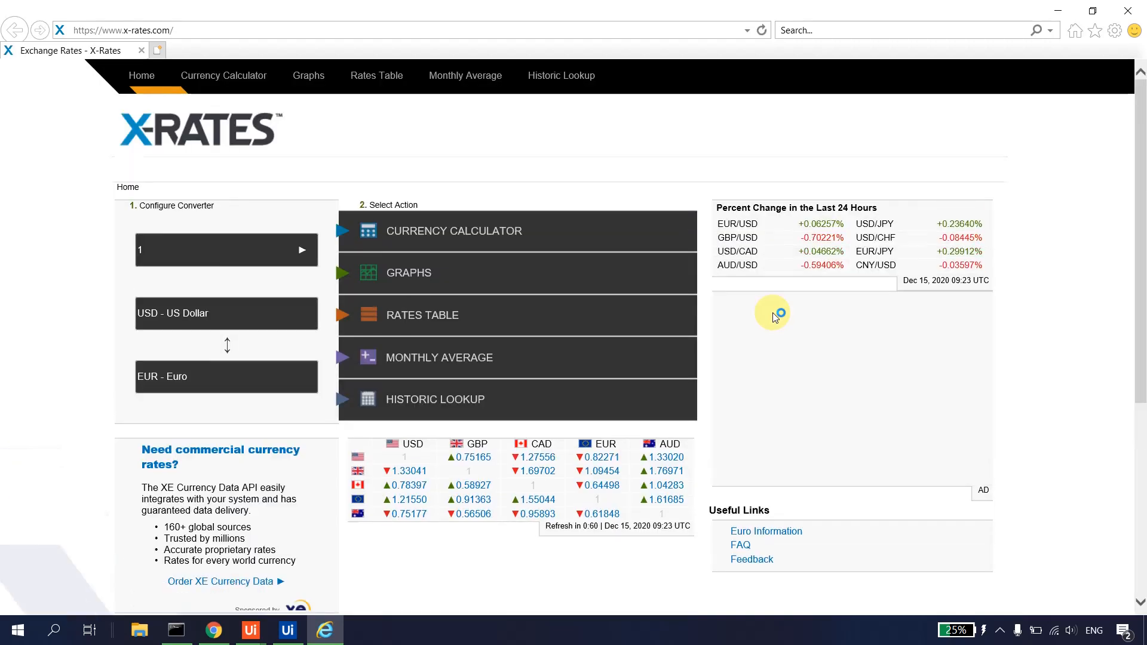
{"action": "left_click", "coordinate": [138, 77]}
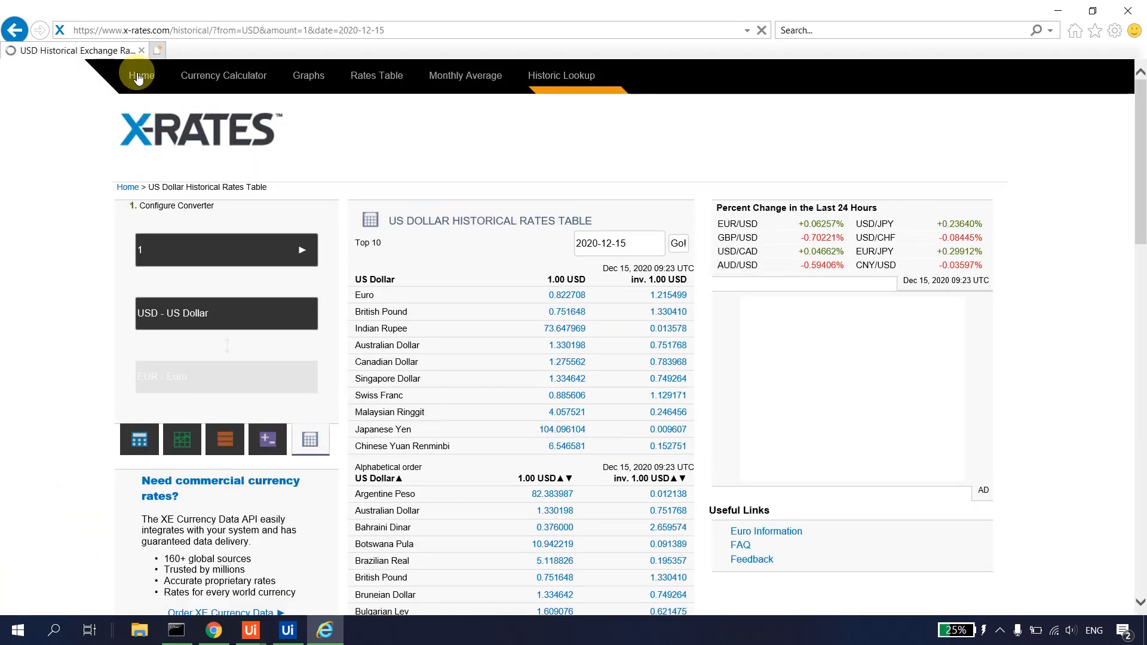
{"action": "type", "text": "\"2020-12-11\""}
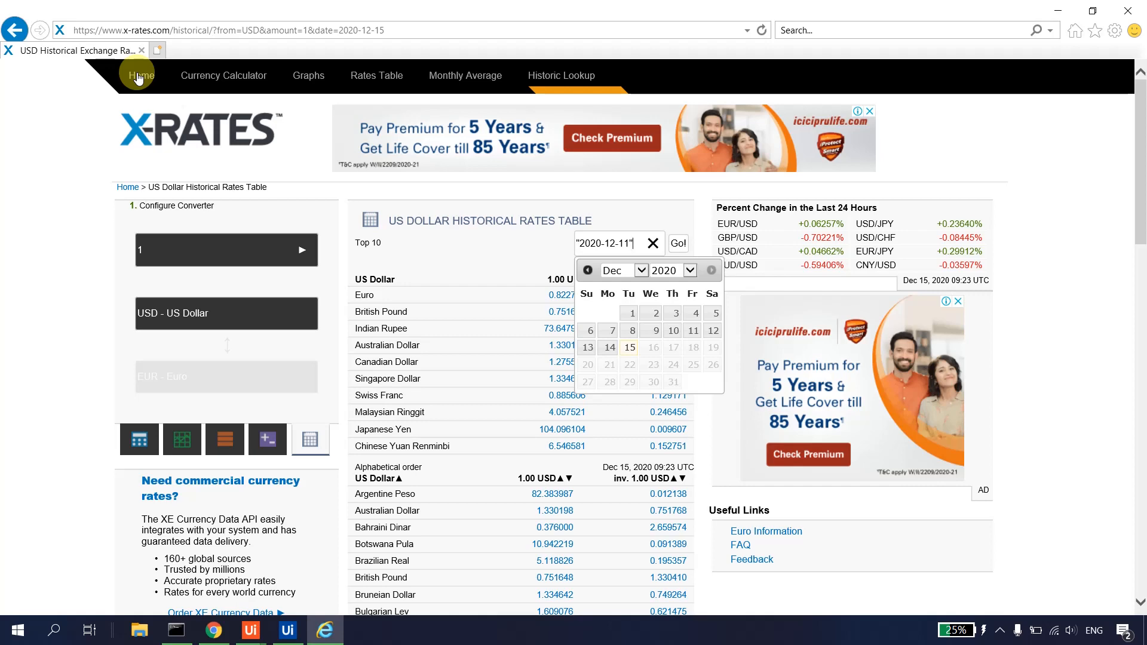
{"action": "left_click", "coordinate": [678, 243]}
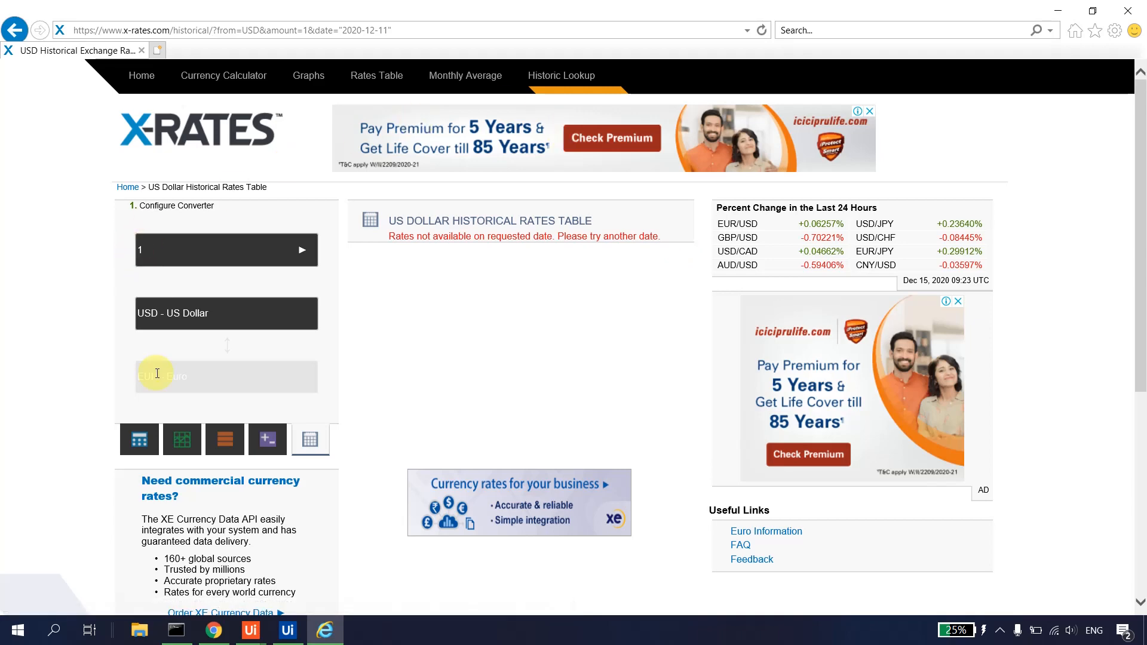
Switch back to UiPath Orchestrator and kill the running CurencyMappingDEMO job.
{"action": "left_click", "coordinate": [209, 636]}
{"action": "left_click", "coordinate": [1113, 315]}
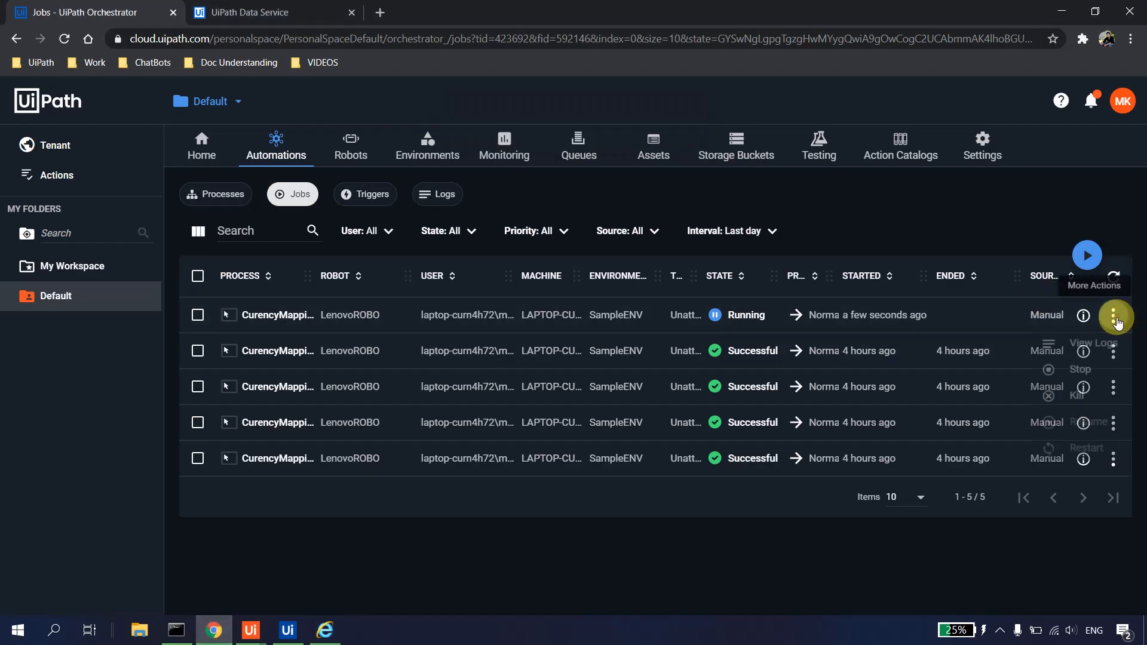
{"action": "left_click", "coordinate": [1064, 405]}
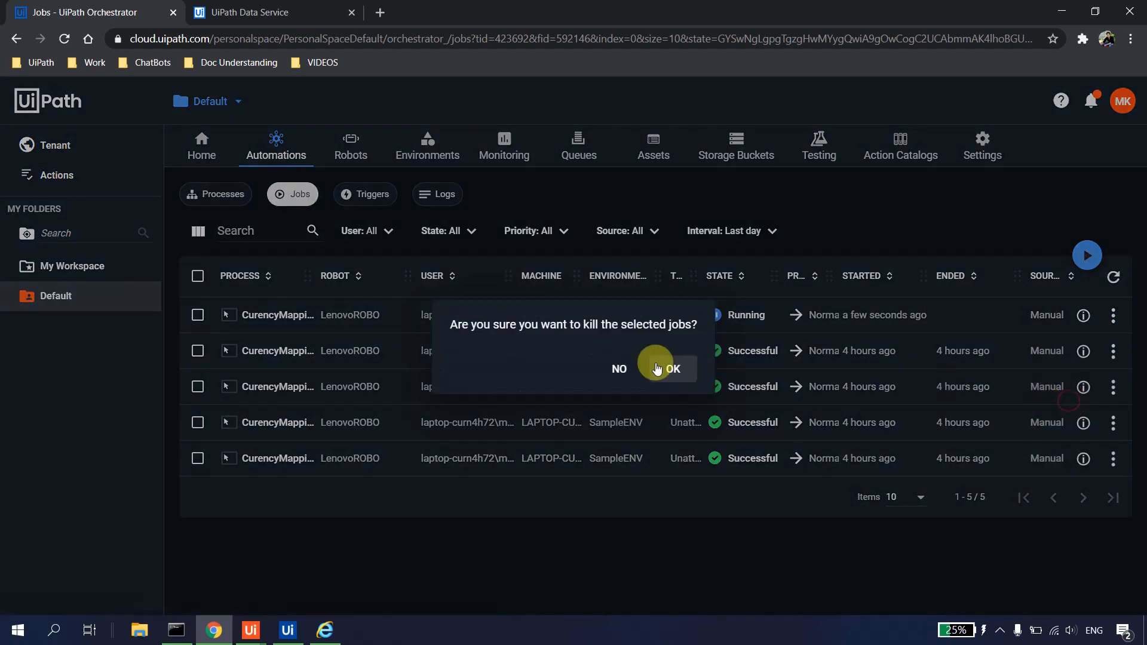
{"action": "left_click", "coordinate": [658, 369]}
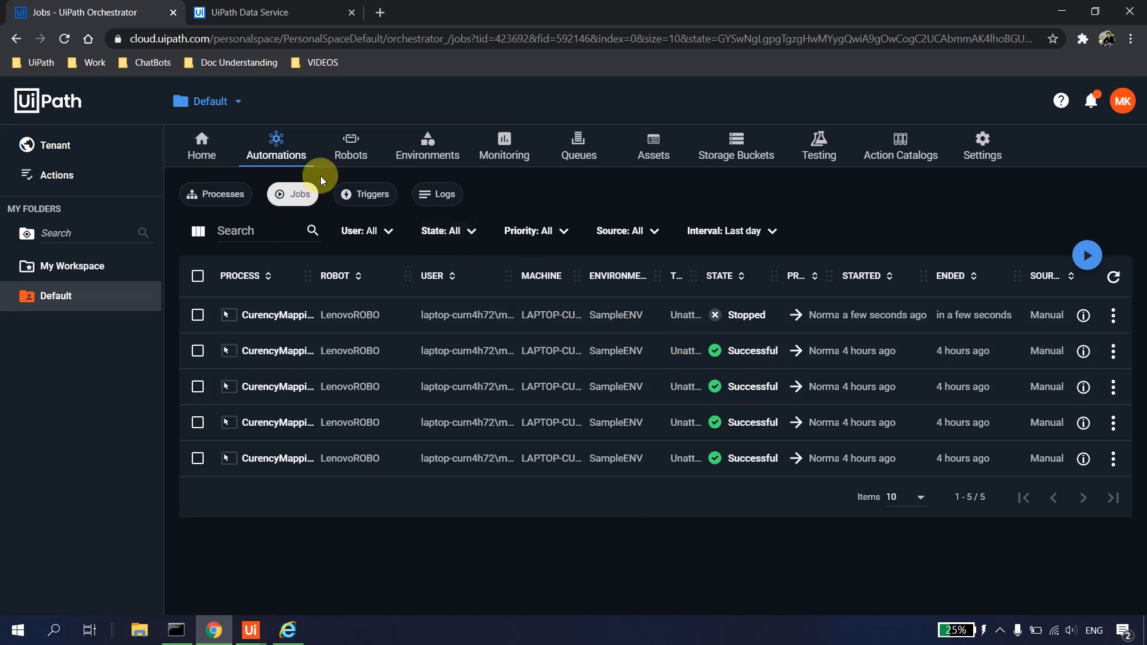
Set up a new job in Orchestrator with CurencyMappingDEMO_SampleENV as the process.
{"action": "left_click", "coordinate": [1088, 258]}
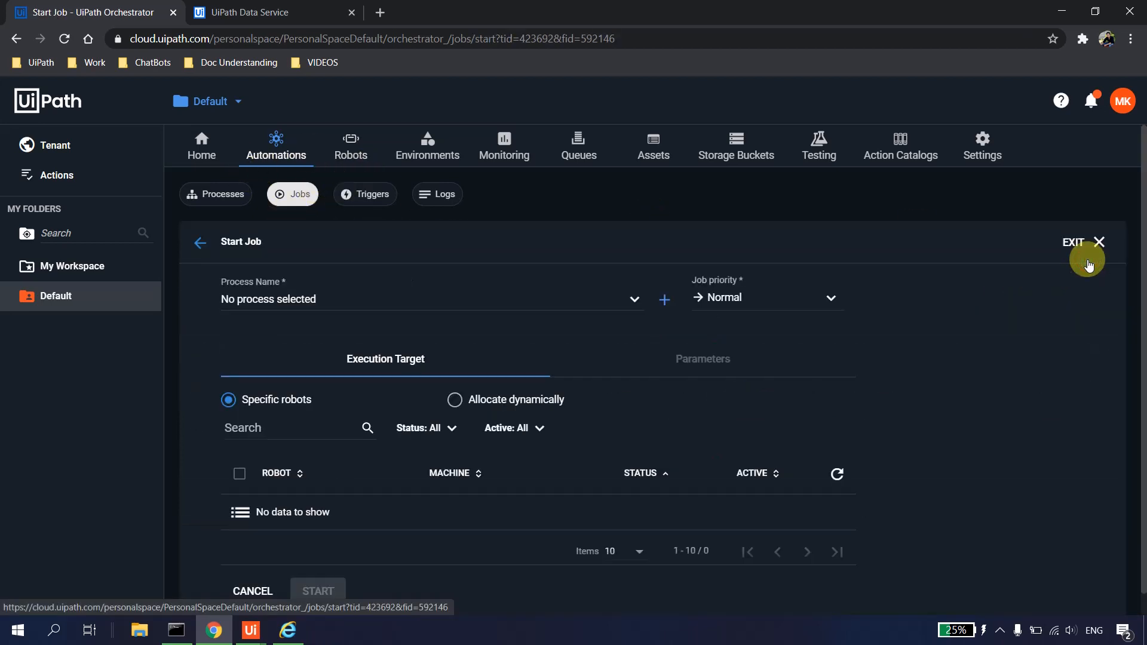
{"action": "scroll", "coordinate": [436, 375], "scroll_direction": "down", "scroll_amount": 1}
{"action": "left_click", "coordinate": [312, 291]}
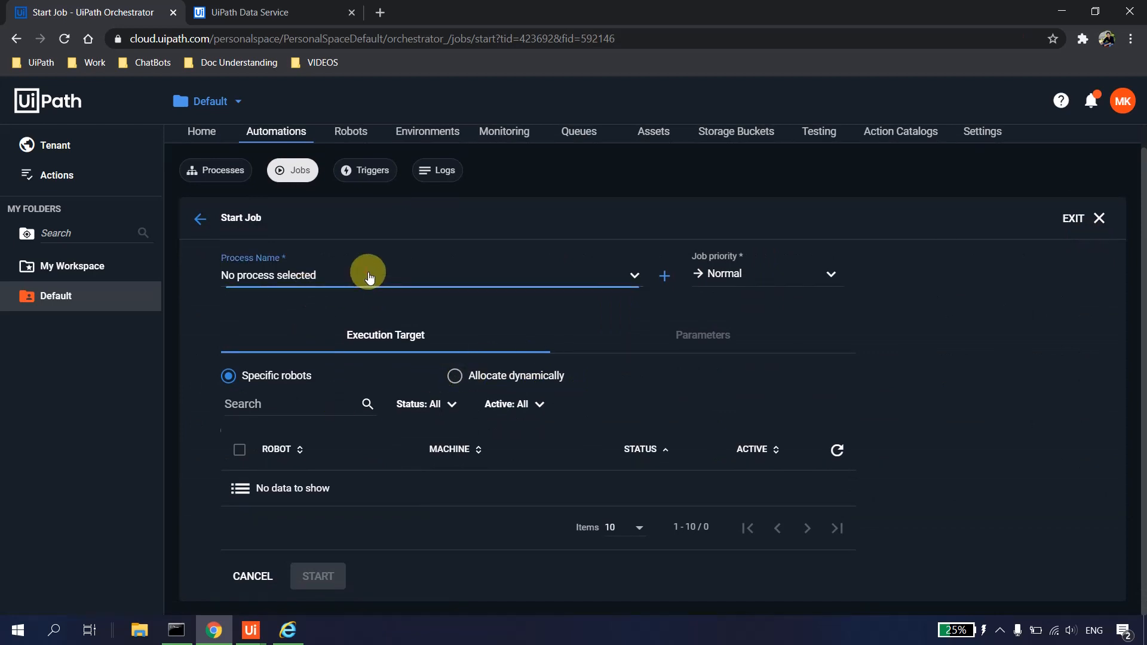
{"action": "scroll", "coordinate": [347, 392], "scroll_direction": "down", "scroll_amount": 1}
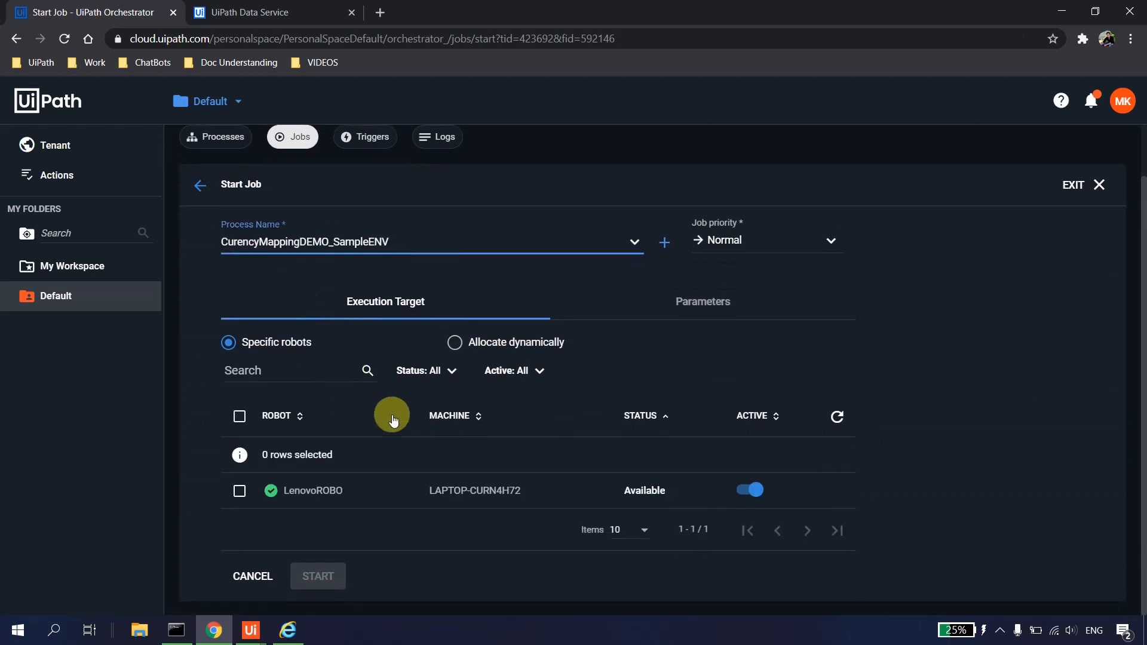
Set the new job's in_SourceDate parameter to 2020-12-11 without entering any quotes, and save it.
{"action": "left_click", "coordinate": [674, 302]}
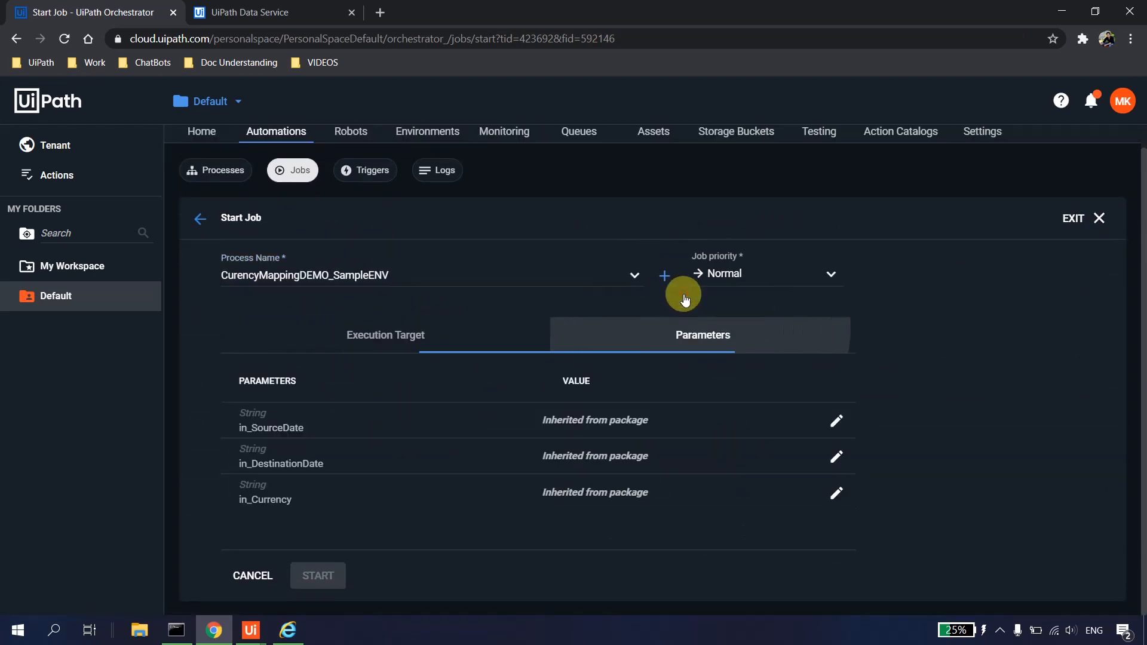
{"action": "left_click", "coordinate": [835, 418]}
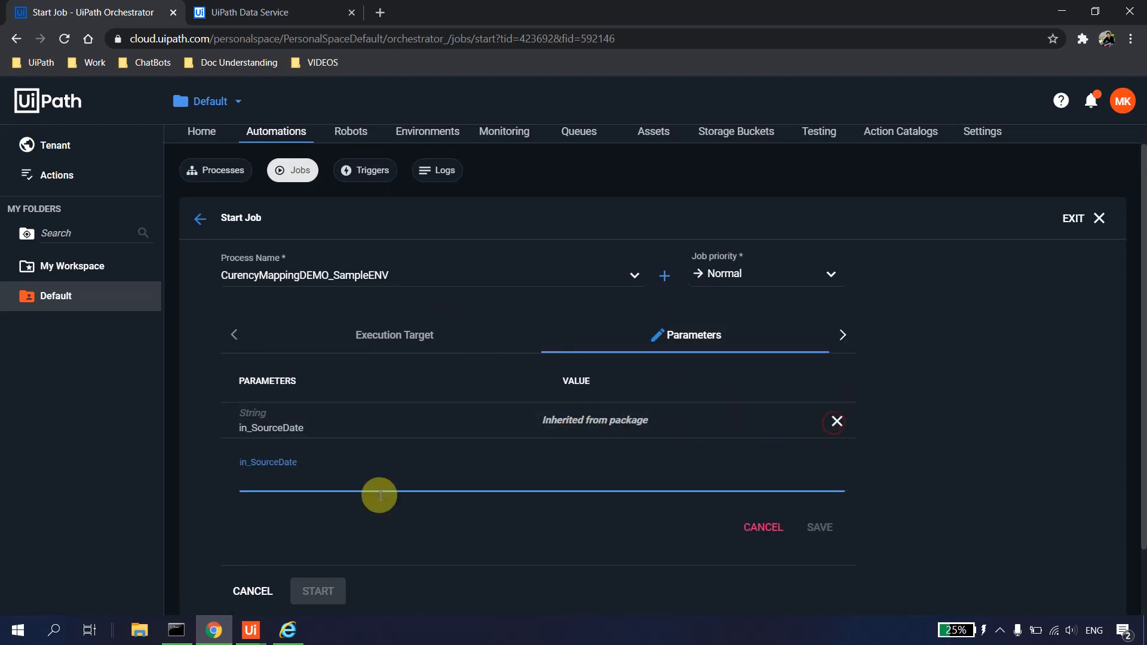
{"action": "type", "text": "2020"}
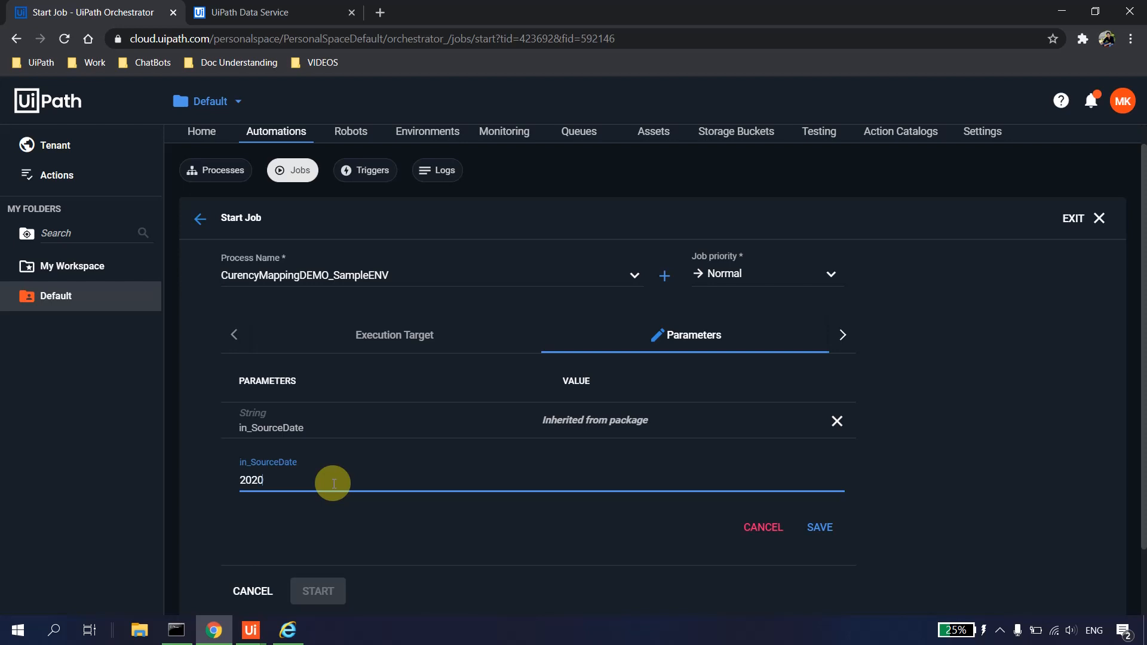
{"action": "type", "text": "-12-11"}
{"action": "left_click", "coordinate": [820, 527]}
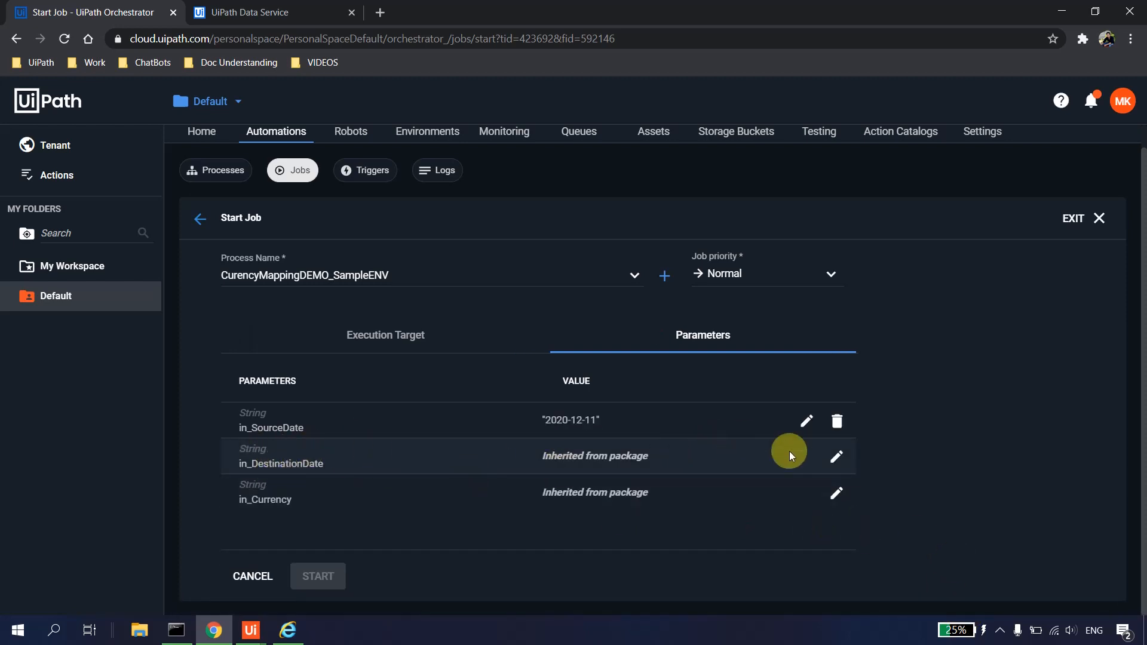
Set the new job's in_DestinationDate parameter to 2020-12-10 without entering any quotes, and save it.
{"action": "left_click", "coordinate": [837, 456]}
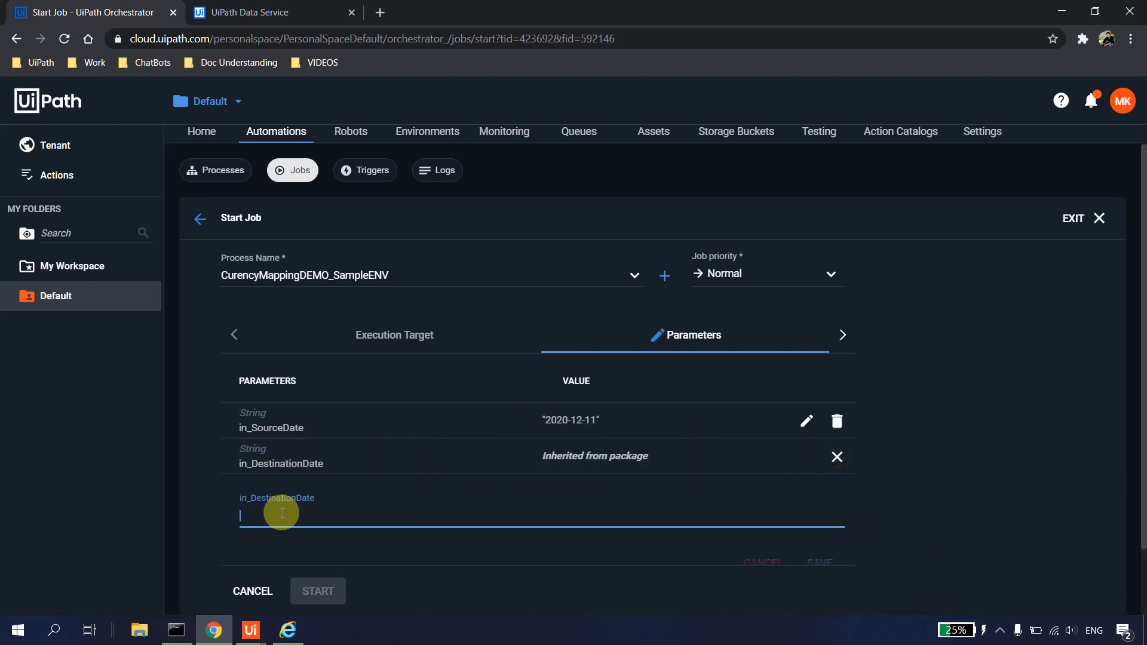
{"action": "type", "text": "2020-12-10"}
{"action": "left_click", "coordinate": [1109, 525]}
{"action": "scroll", "coordinate": [952, 491], "scroll_direction": "down", "scroll_amount": 1}
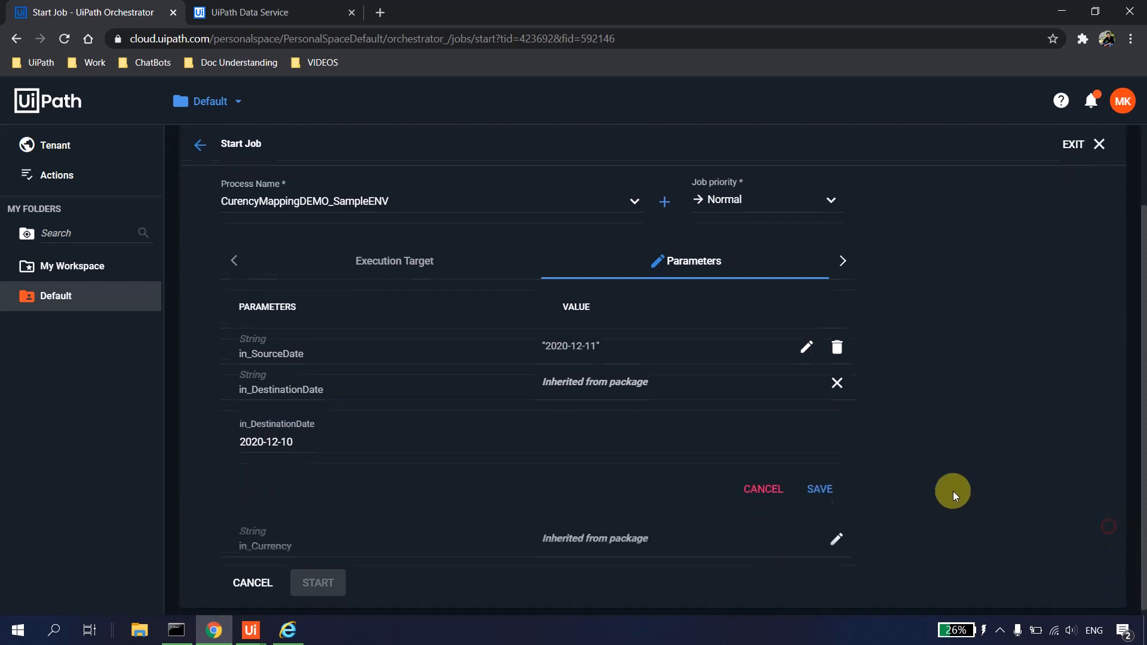
{"action": "left_click", "coordinate": [813, 486]}
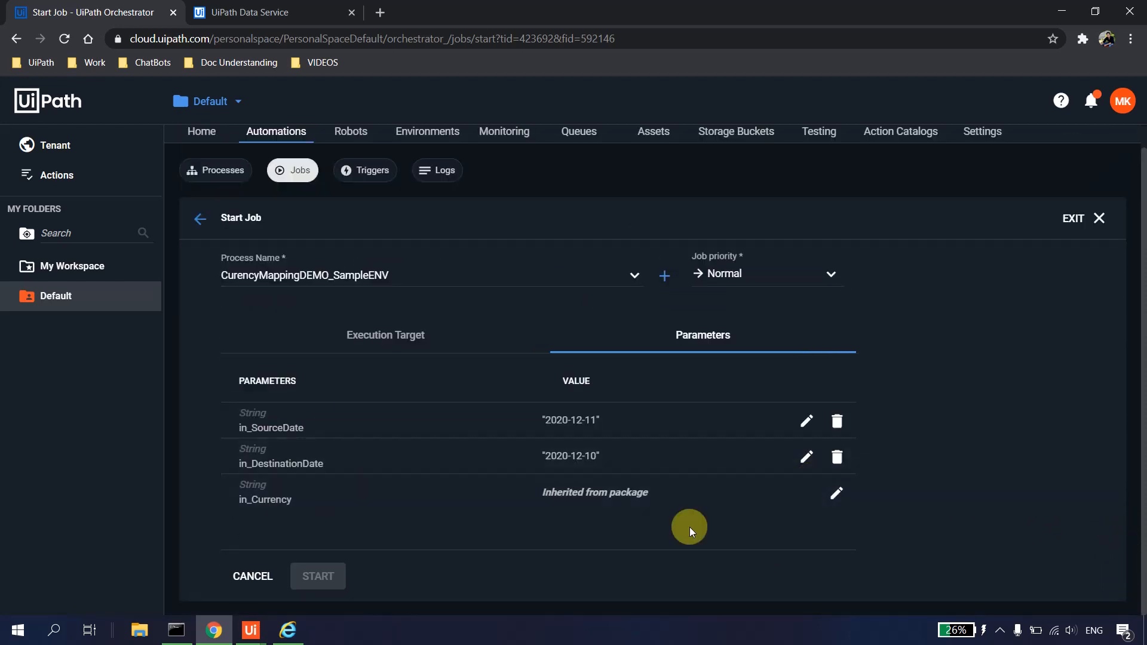
Set the new job's in_Currency parameter to Euro without entering any quotes, and save it.
{"action": "left_click", "coordinate": [837, 493]}
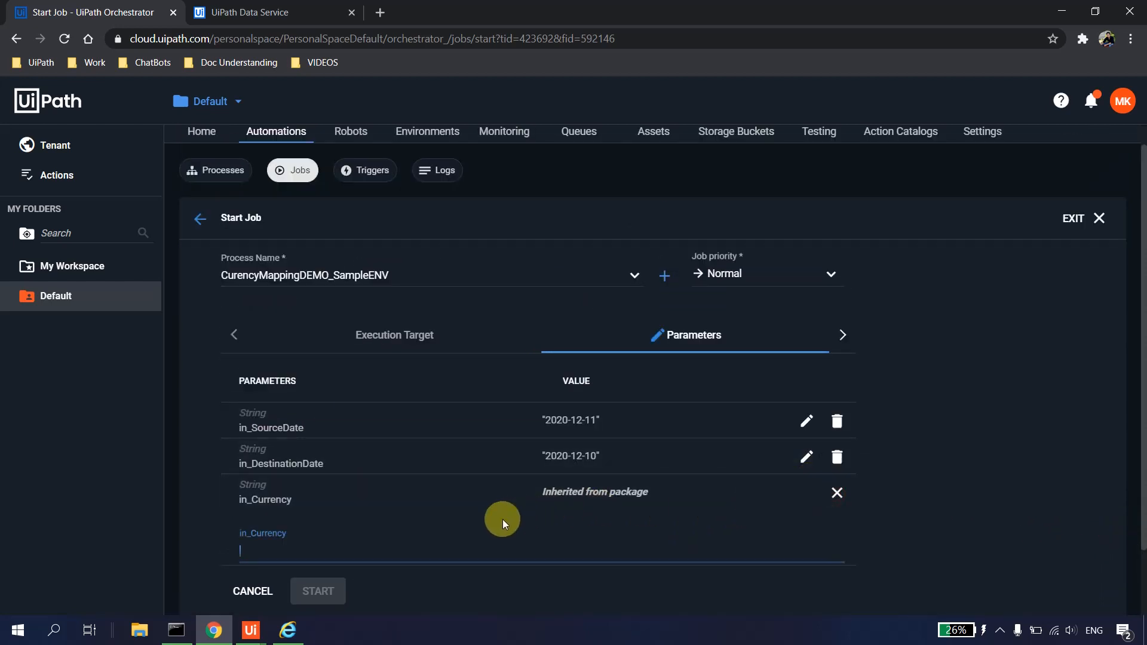
{"action": "type", "text": "Euro"}
{"action": "left_click", "coordinate": [966, 482]}
{"action": "left_click", "coordinate": [811, 521]}
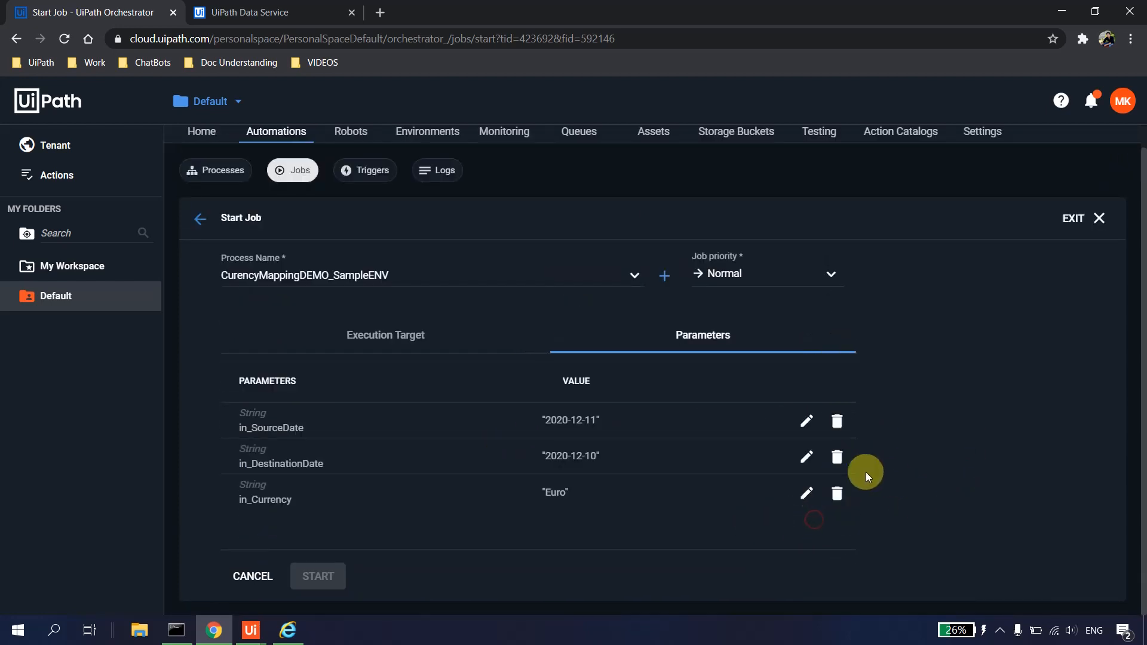
Select LenovoROBO as the job's execution target and start the job.
{"action": "left_click", "coordinate": [372, 335]}
{"action": "scroll", "coordinate": [230, 487], "scroll_direction": "down", "scroll_amount": 1}
{"action": "left_click", "coordinate": [239, 491]}
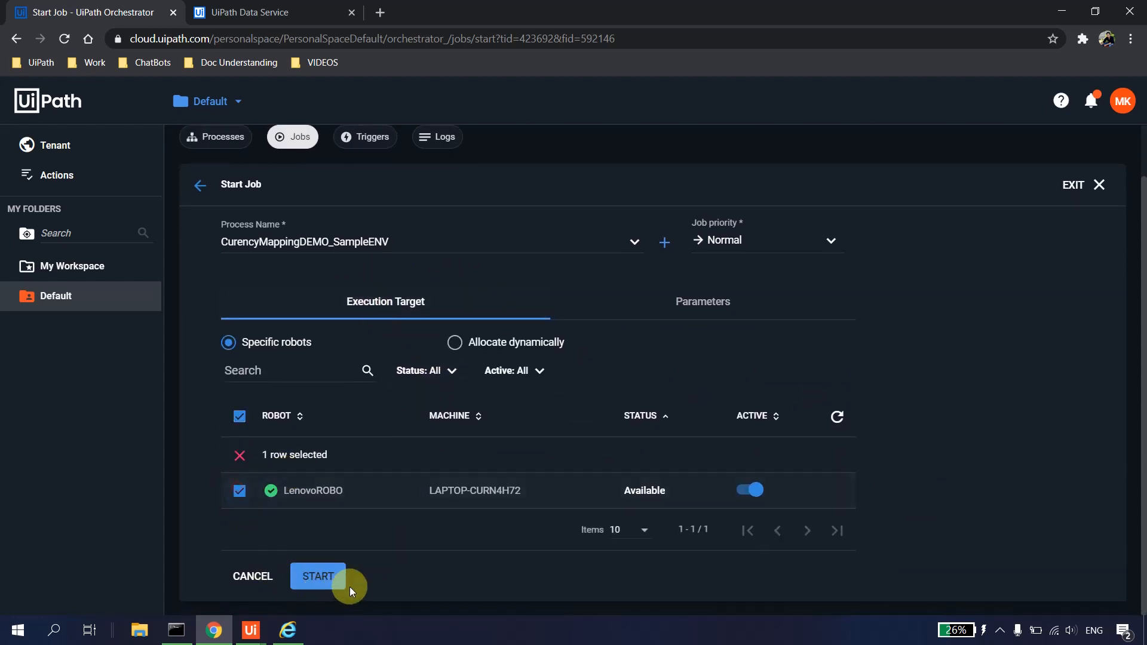
{"action": "left_click", "coordinate": [321, 576]}
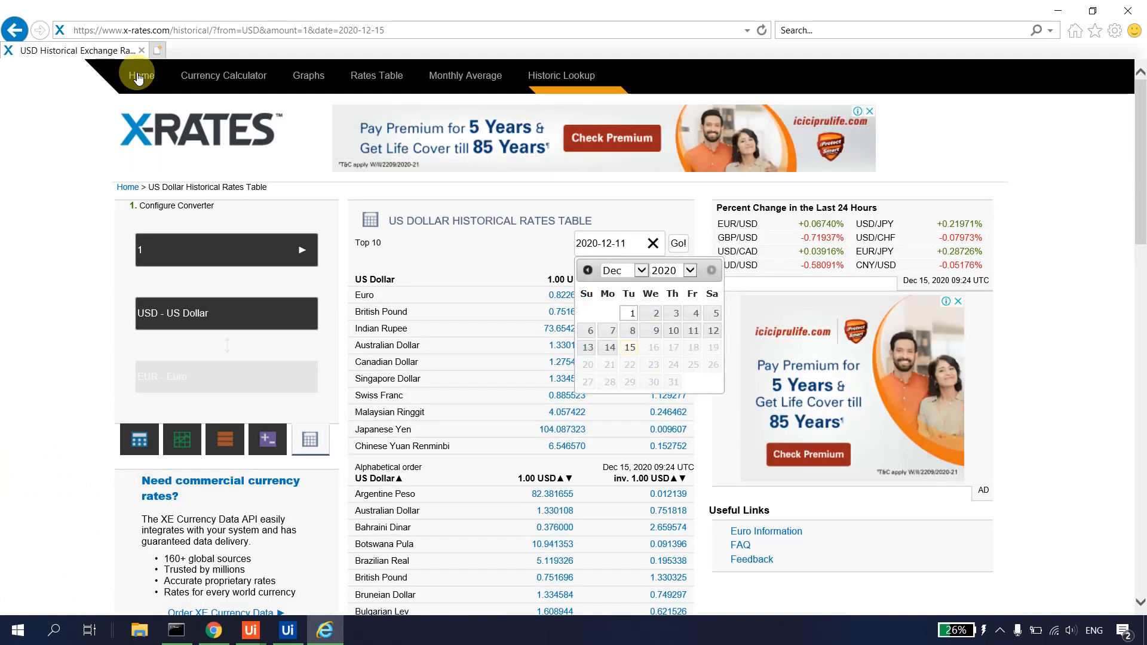
{"action": "left_click", "coordinate": [679, 243]}
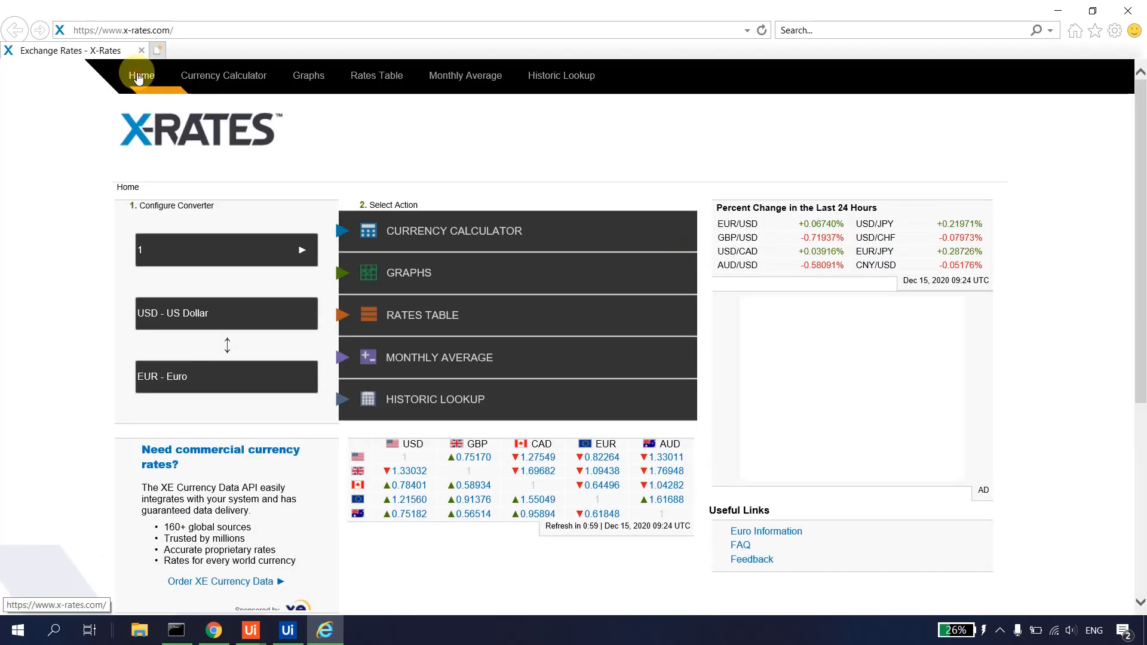
{"action": "left_click", "coordinate": [138, 77]}
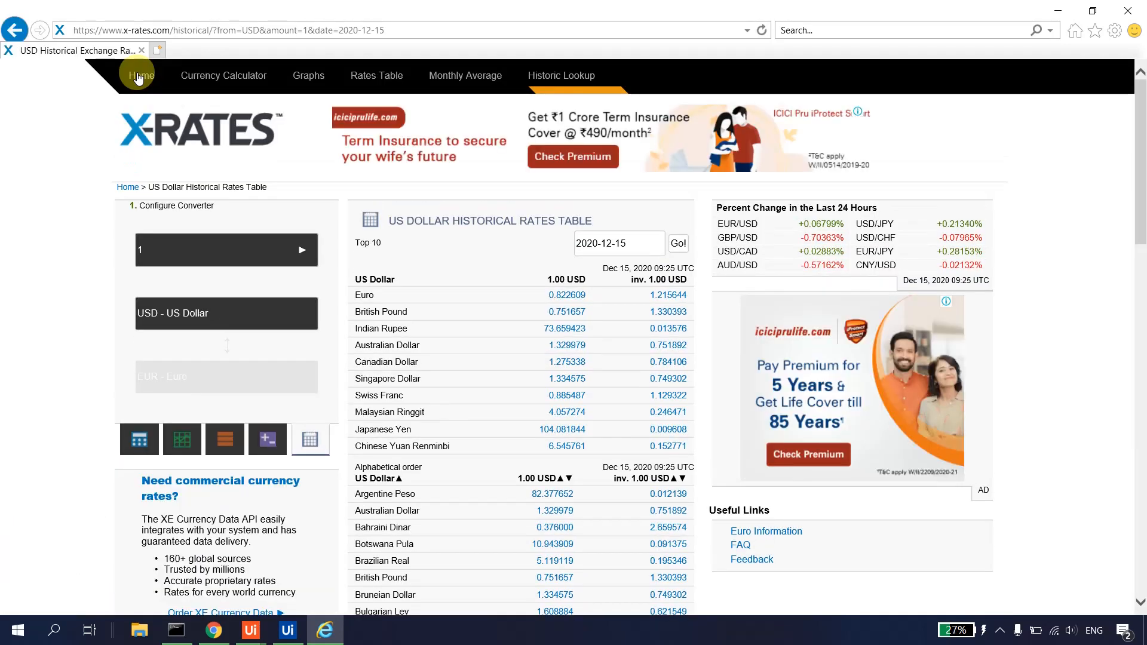
{"action": "type", "text": "2020-12-10"}
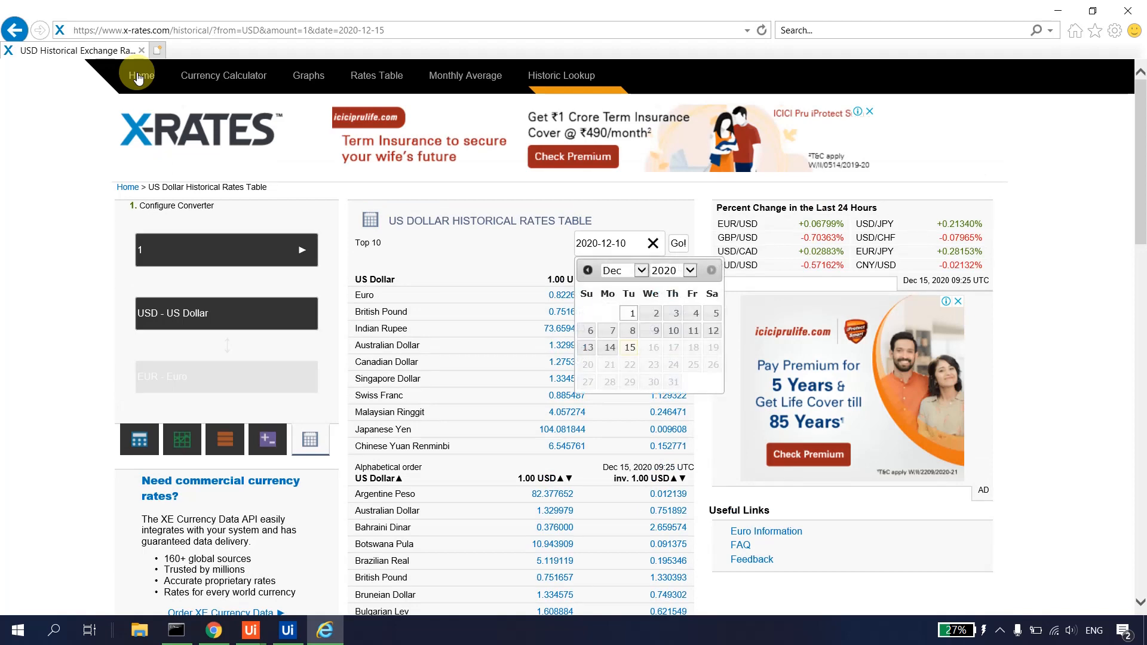
{"action": "left_click", "coordinate": [678, 243]}
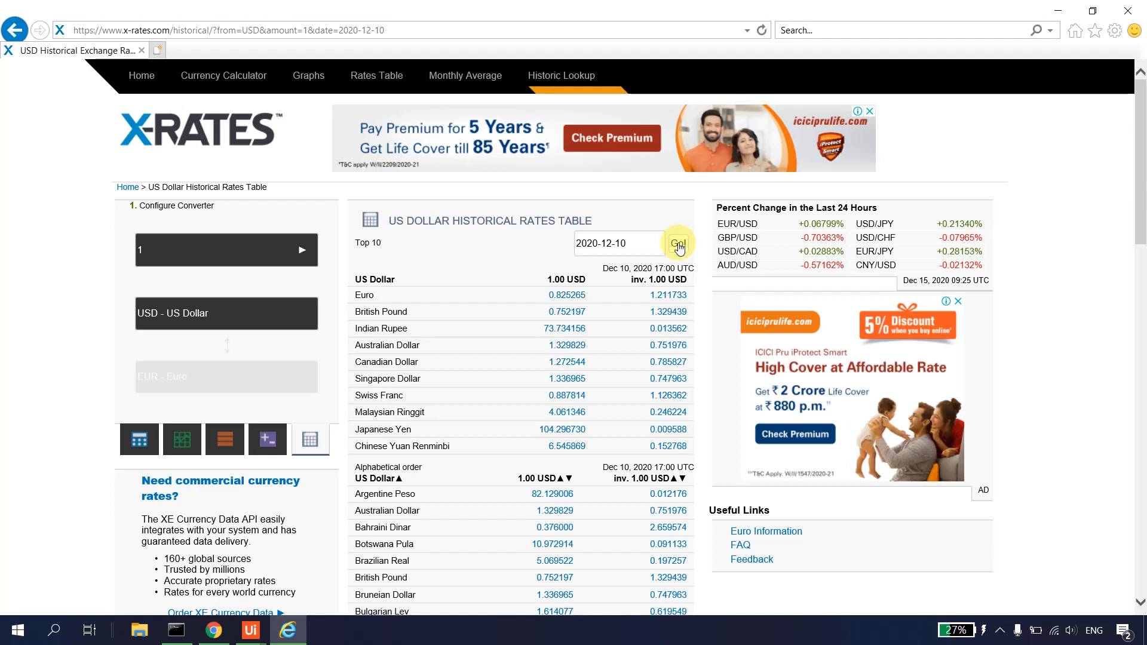
Return to UiPath Orchestrator and view the logs of the most recent CurencyMappingDEMO job.
{"action": "left_click", "coordinate": [217, 626]}
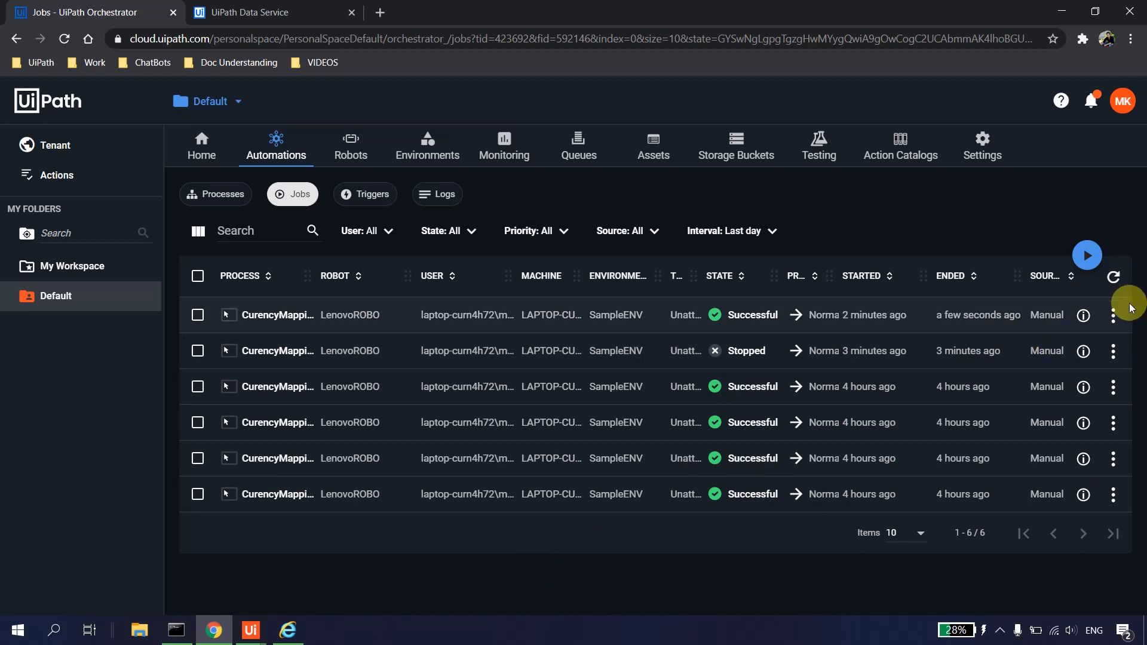
{"action": "left_click", "coordinate": [1113, 315]}
{"action": "left_click", "coordinate": [1090, 347]}
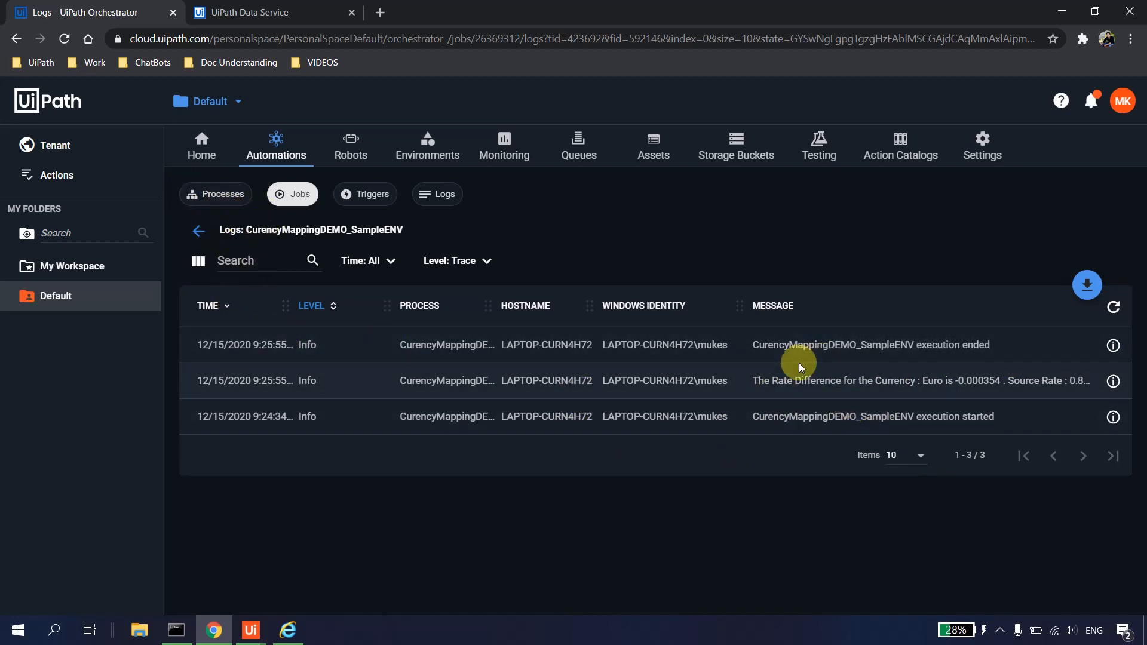
Switch to UiPath Data Service and refresh the entity list to check the DestinationRates and SourceRates record counts.
{"action": "left_click", "coordinate": [301, 18]}
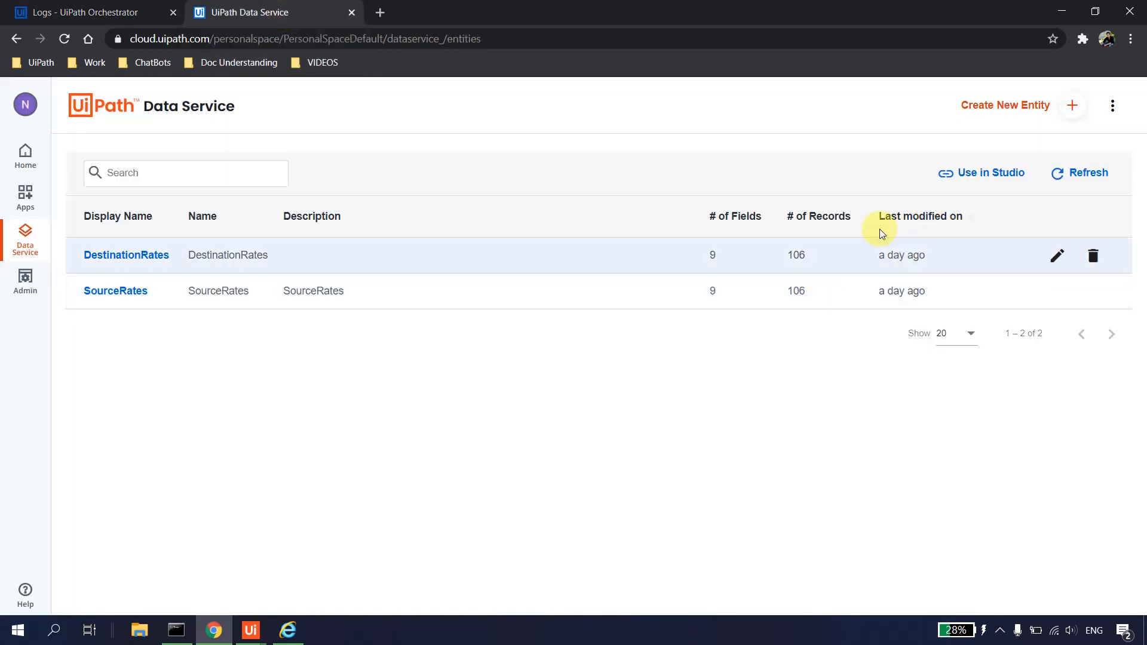
{"action": "left_click", "coordinate": [1083, 174]}
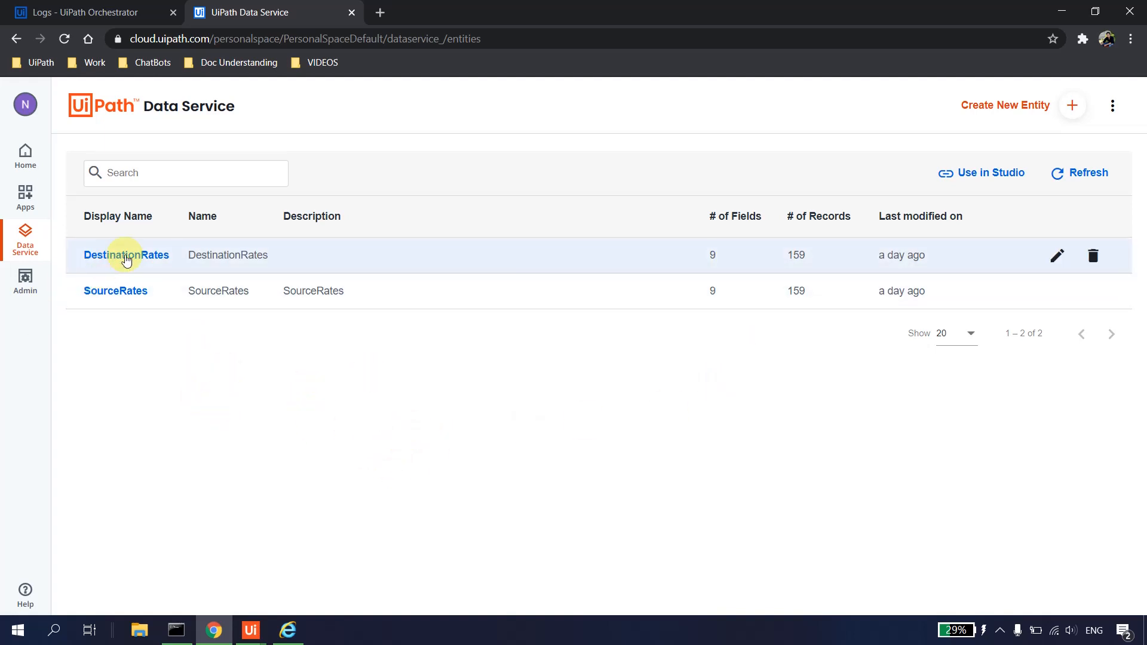
Switch back to UiPath Orchestrator and view the Default folder's home overview with job status and history.
{"action": "left_click", "coordinate": [111, 11]}
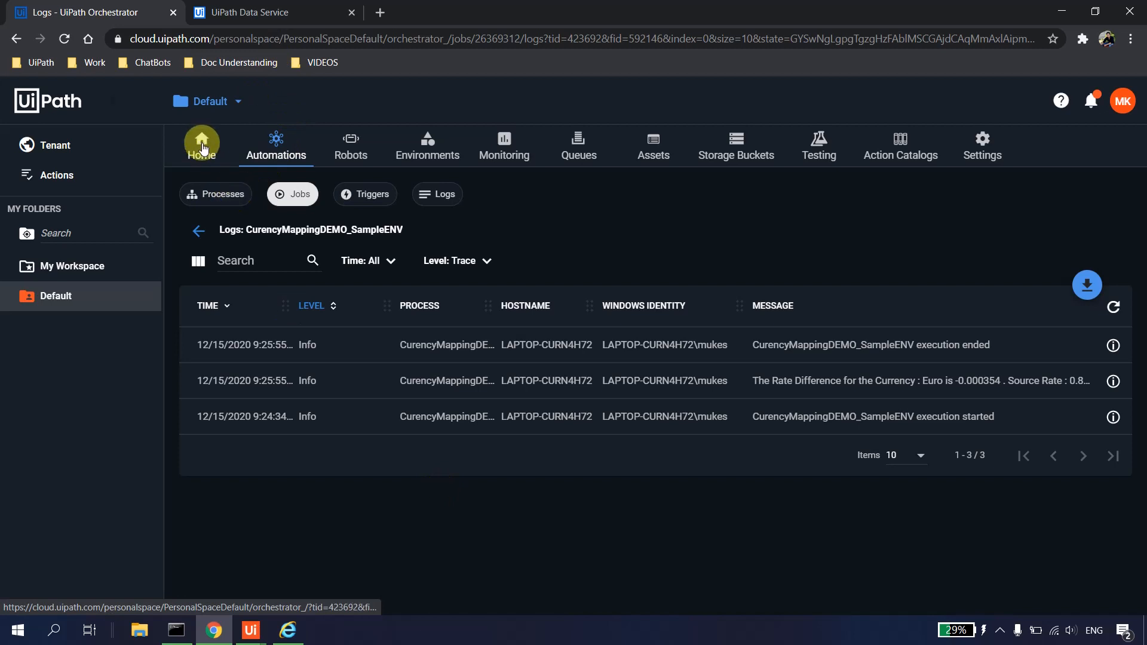
{"action": "left_click", "coordinate": [203, 148]}
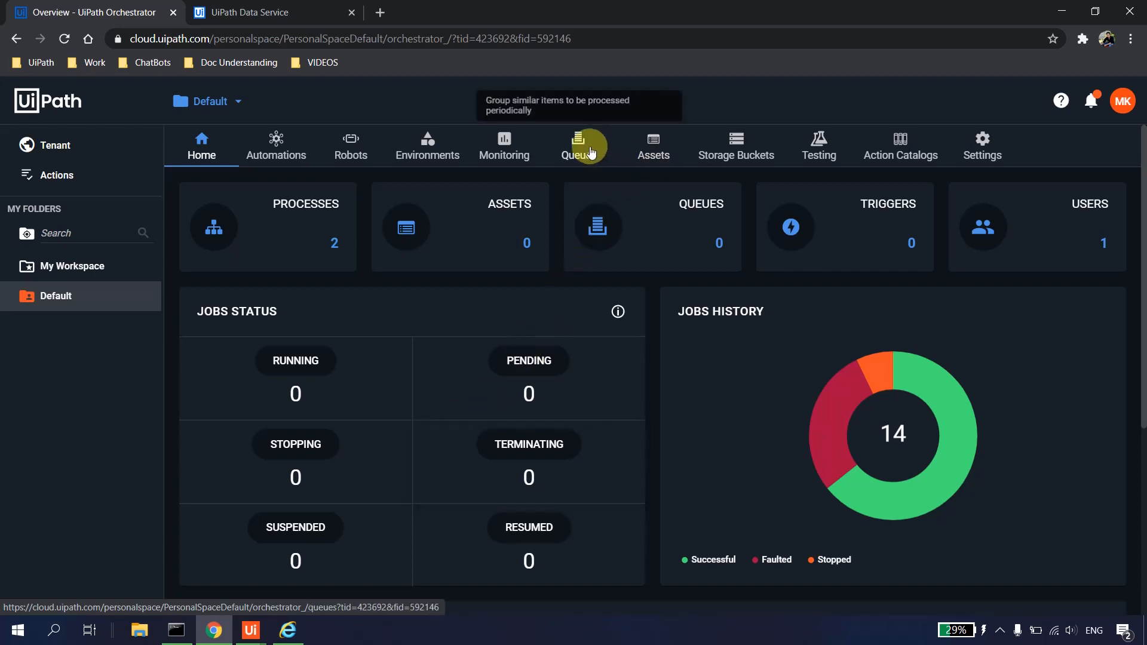
Open a new time trigger in the Default folder and examine its process, execution target and scheduling options.
{"action": "left_click", "coordinate": [279, 159]}
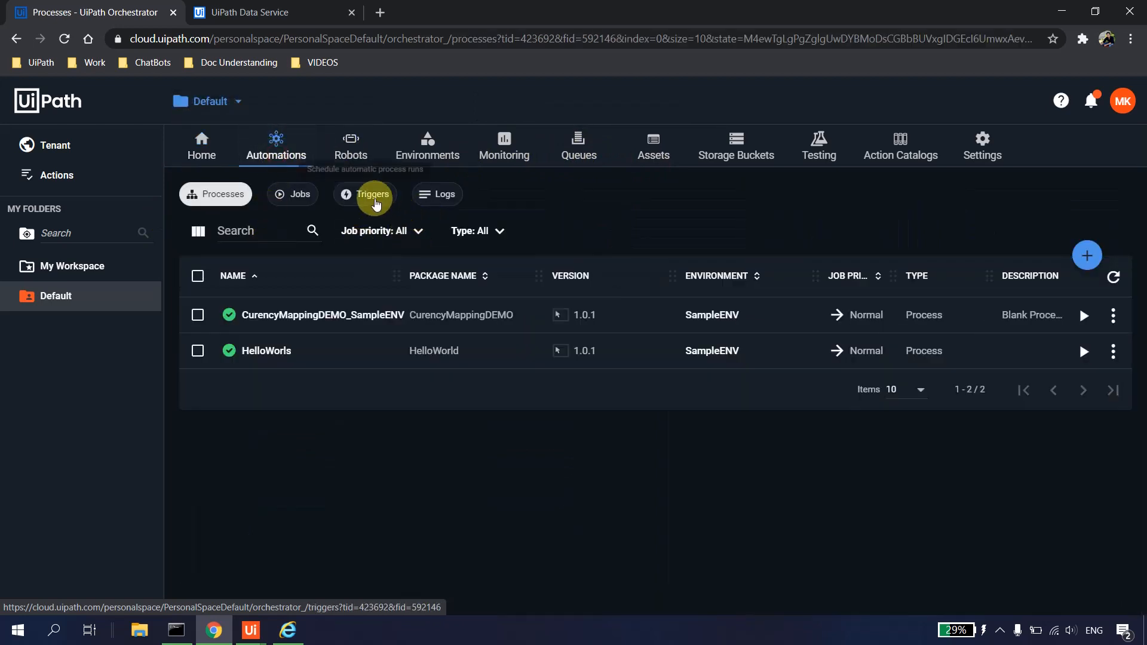
{"action": "left_click", "coordinate": [375, 202]}
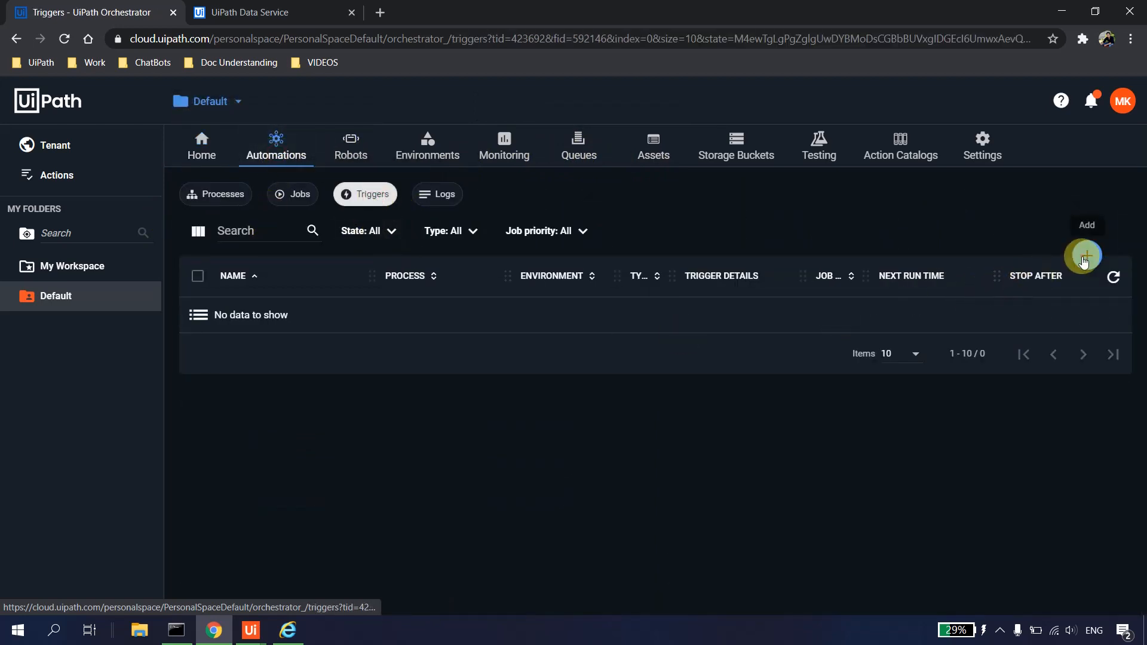
{"action": "left_click", "coordinate": [1084, 255]}
{"action": "scroll", "coordinate": [395, 382], "scroll_direction": "down", "scroll_amount": 3}
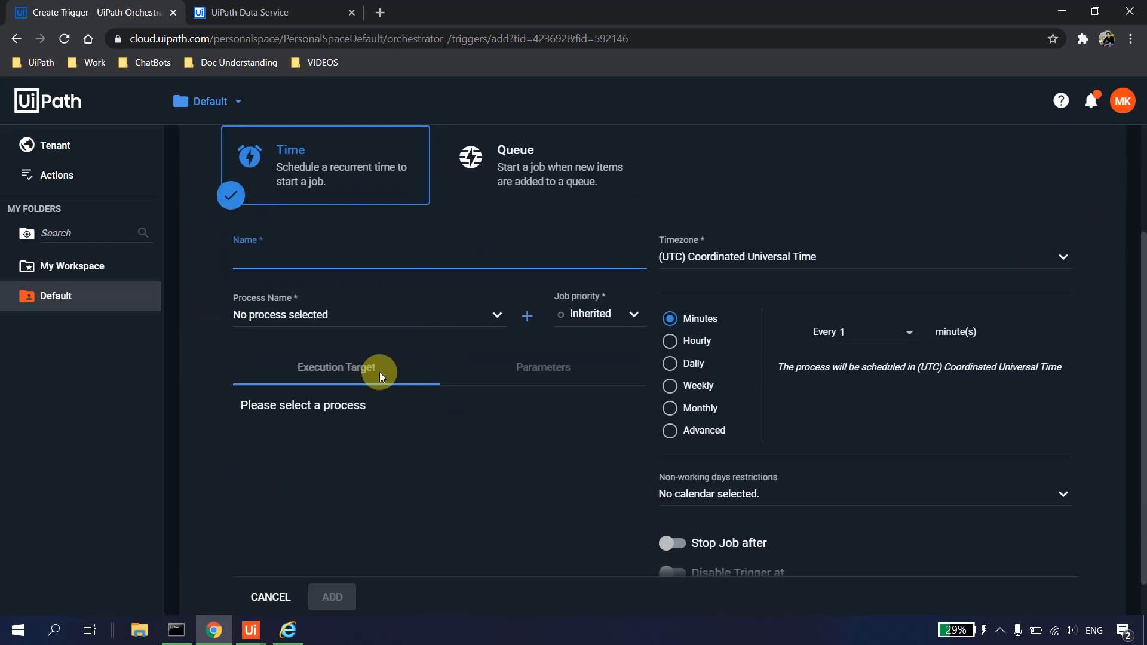
{"action": "scroll", "coordinate": [515, 313], "scroll_direction": "up", "scroll_amount": 3}
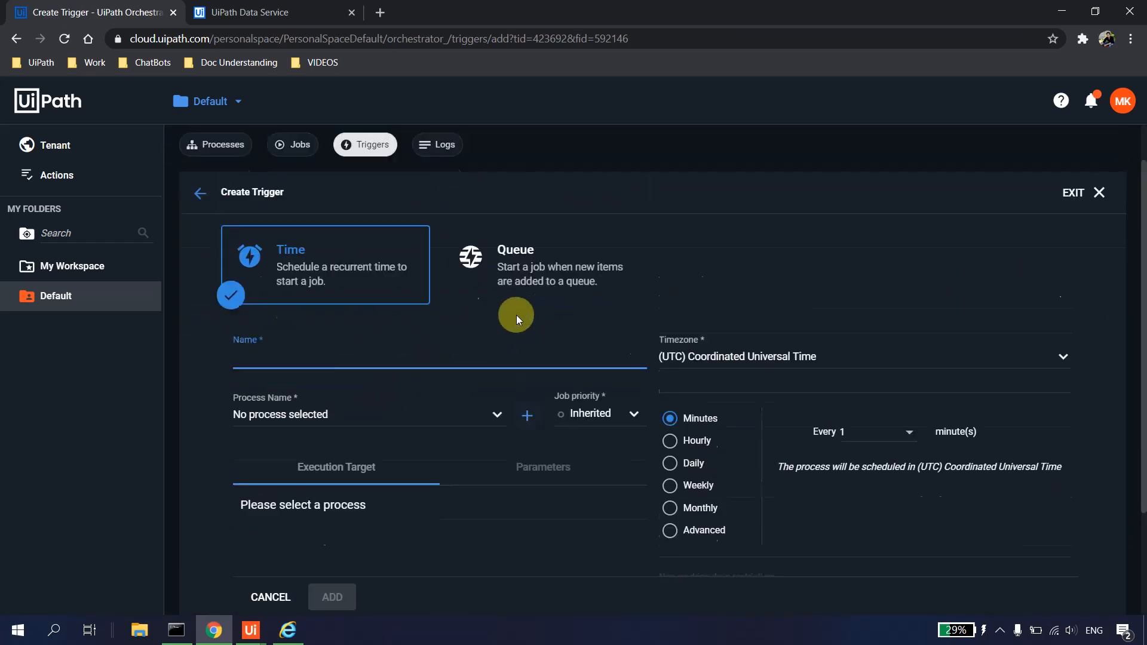
{"action": "scroll", "coordinate": [371, 358], "scroll_direction": "down", "scroll_amount": 4}
{"action": "scroll", "coordinate": [300, 364], "scroll_direction": "up", "scroll_amount": 3}
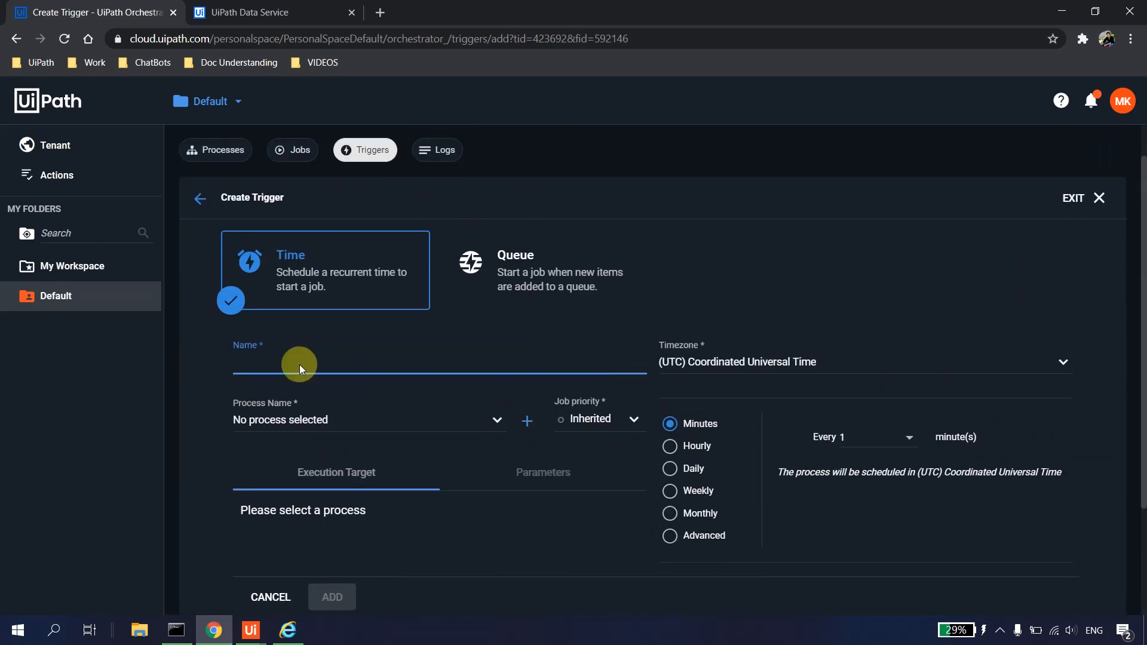
{"action": "scroll", "coordinate": [520, 402], "scroll_direction": "down", "scroll_amount": 1}
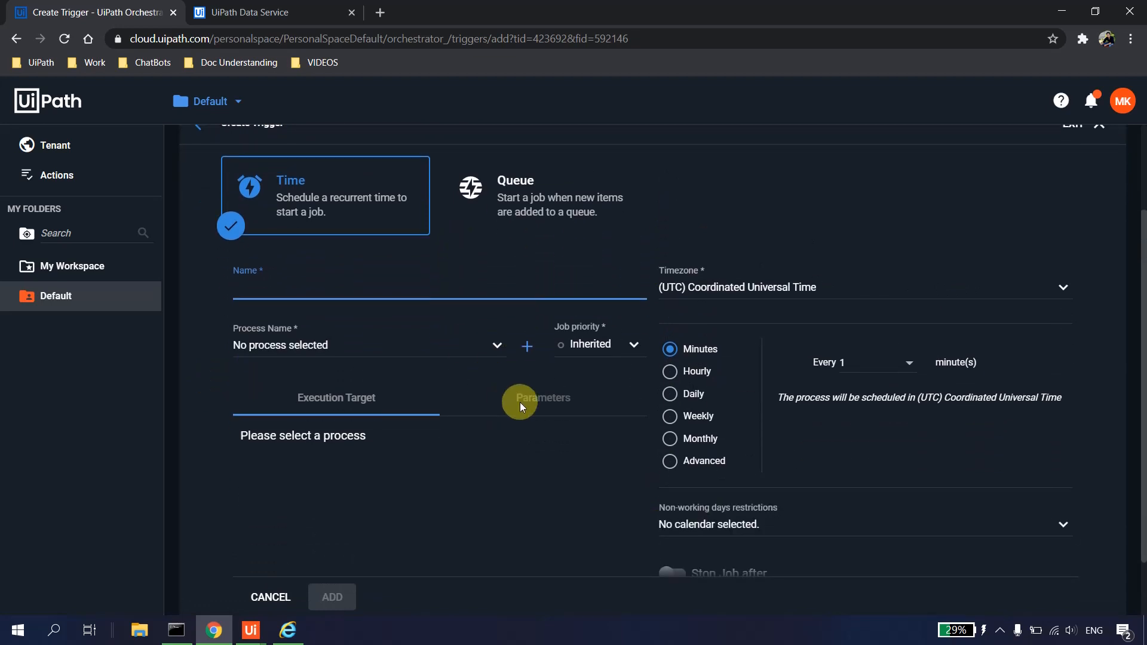
{"action": "scroll", "coordinate": [518, 399], "scroll_direction": "up", "scroll_amount": 2}
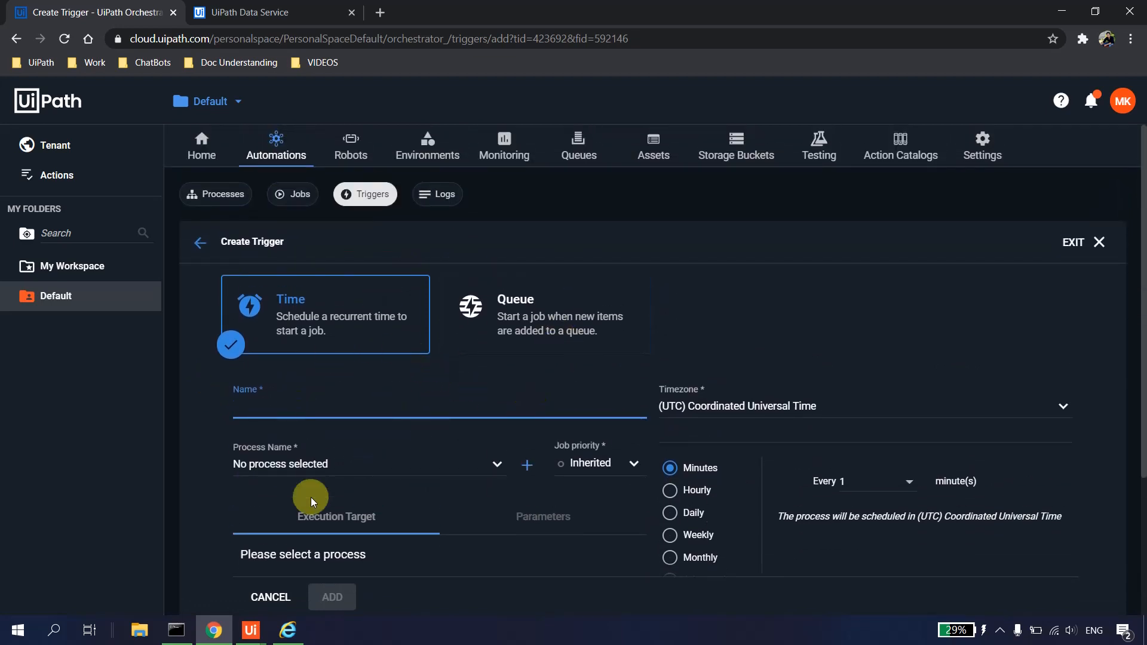
{"action": "scroll", "coordinate": [618, 423], "scroll_direction": "down", "scroll_amount": 3}
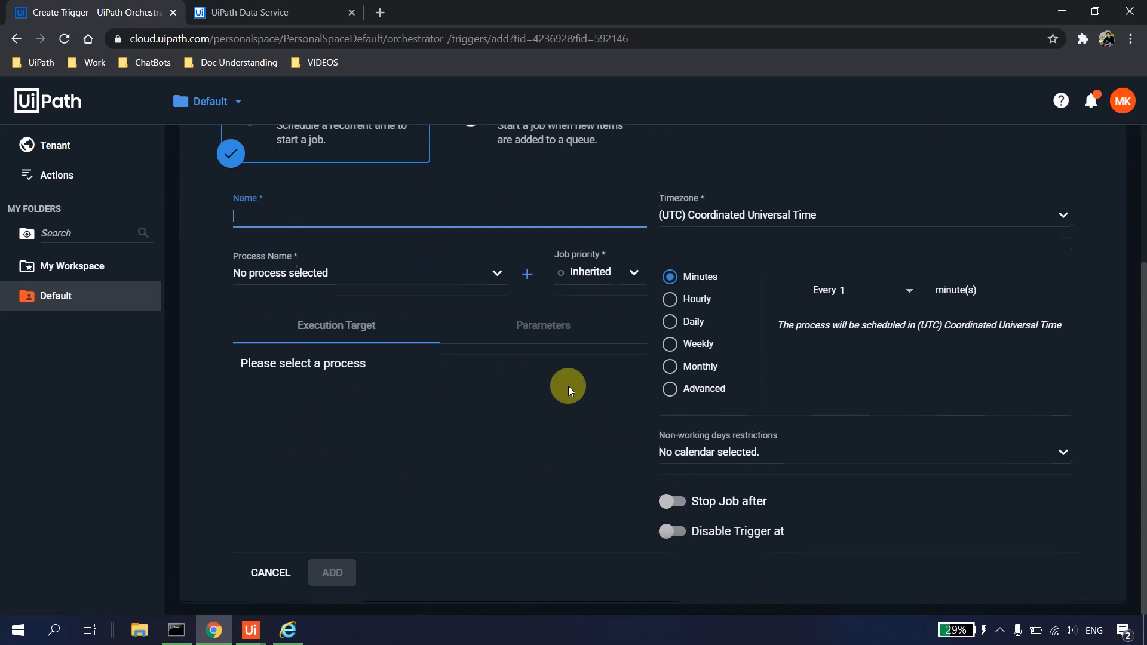
{"action": "scroll", "coordinate": [568, 386], "scroll_direction": "up", "scroll_amount": 2}
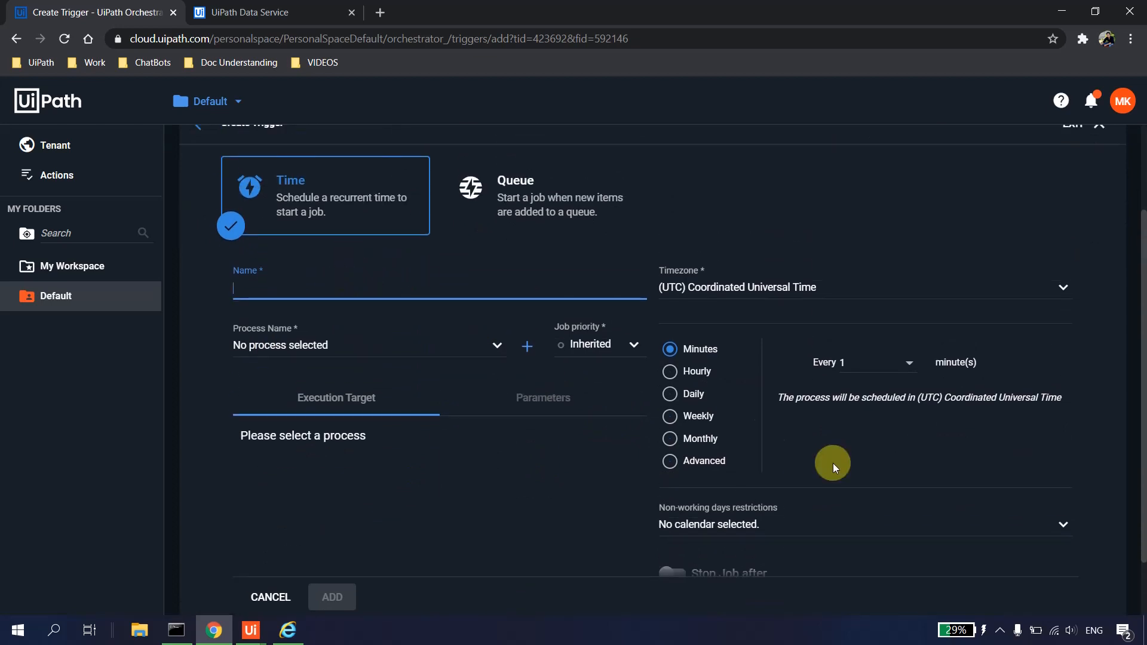
Try a daily schedule for the new trigger, and leave the form without saving.
{"action": "left_click", "coordinate": [669, 417]}
{"action": "left_click", "coordinate": [669, 395]}
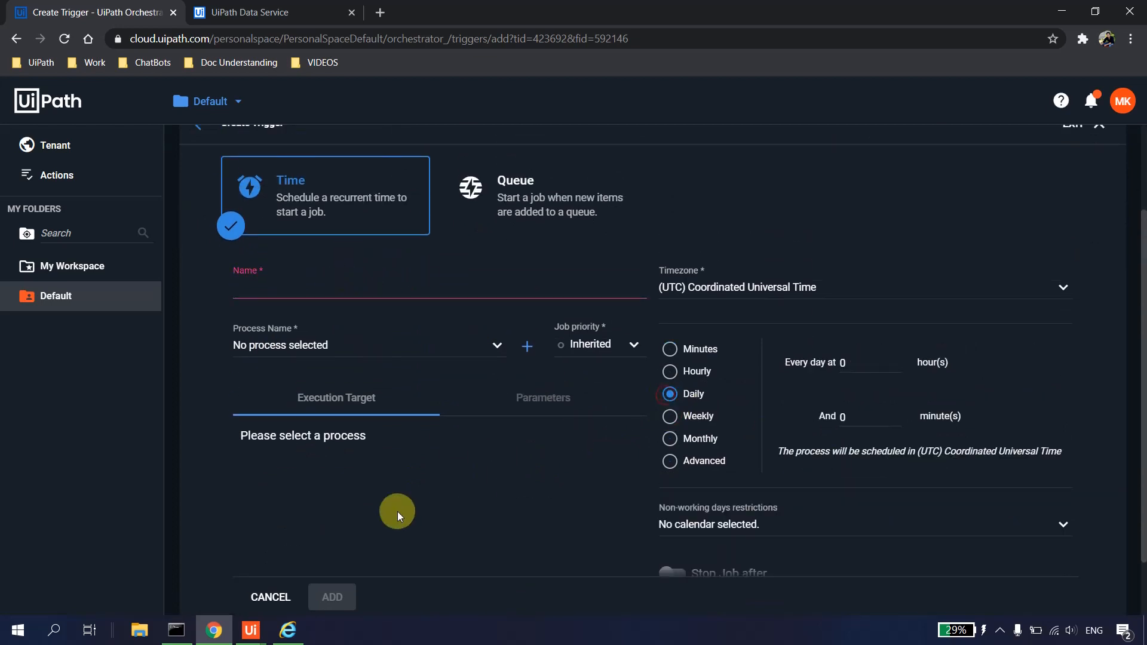
{"action": "left_click", "coordinate": [274, 593]}
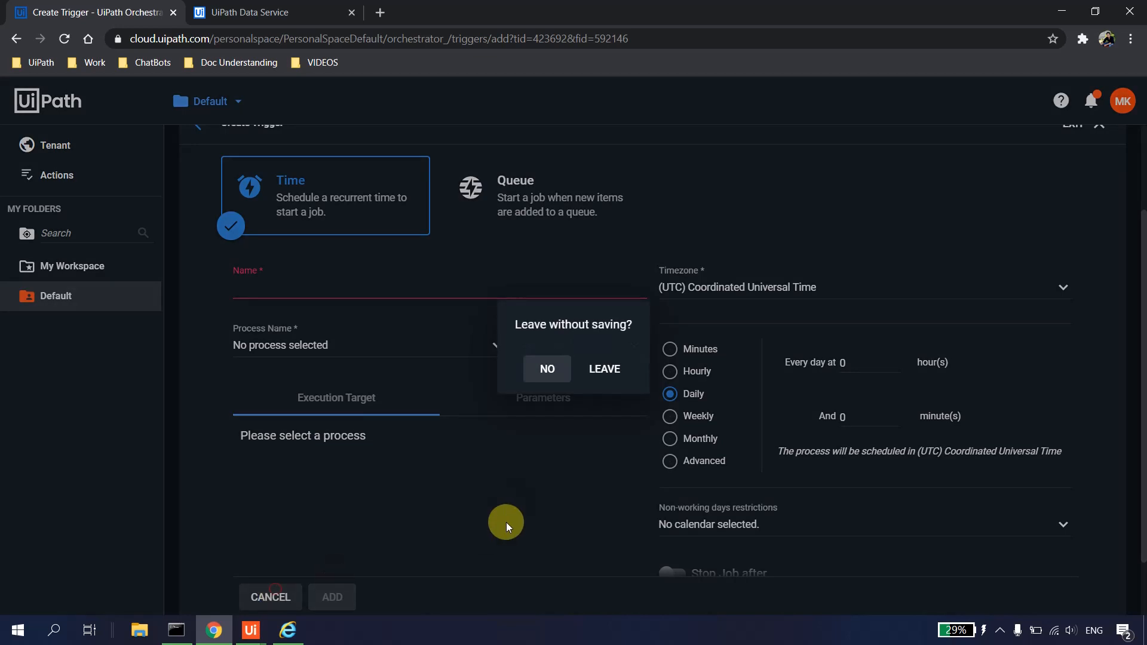
{"action": "left_click", "coordinate": [588, 372]}
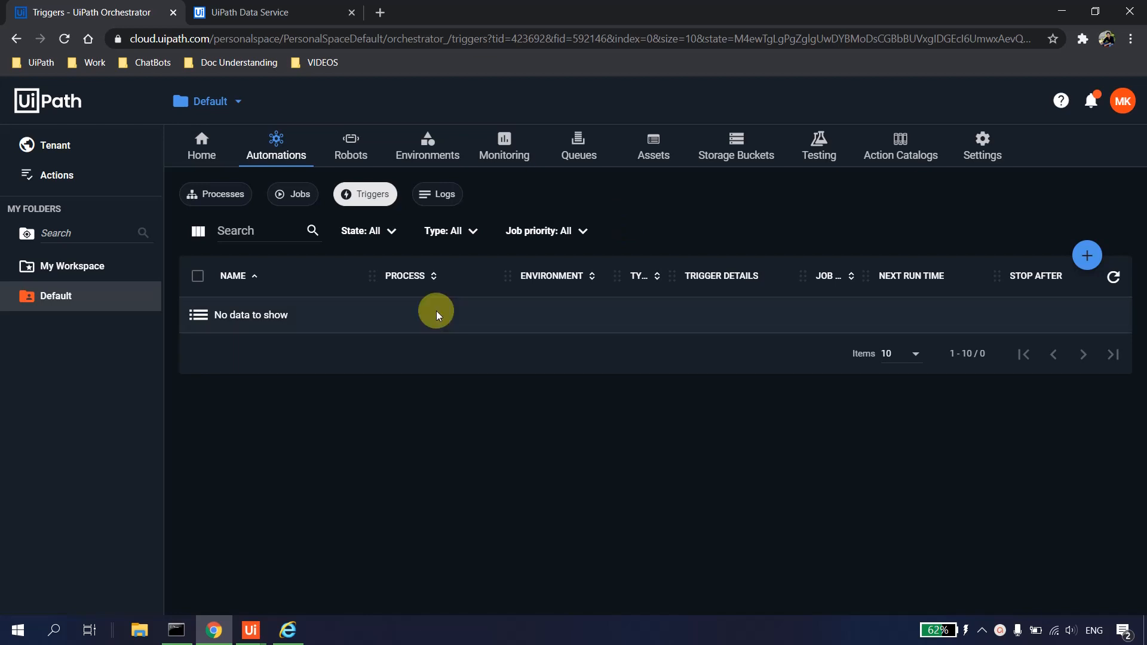
Review the UiPath Data Service entity list, the Orchestrator triggers page, UiPath Apps and the Automation Cloud home page.
{"action": "left_click", "coordinate": [241, 12]}
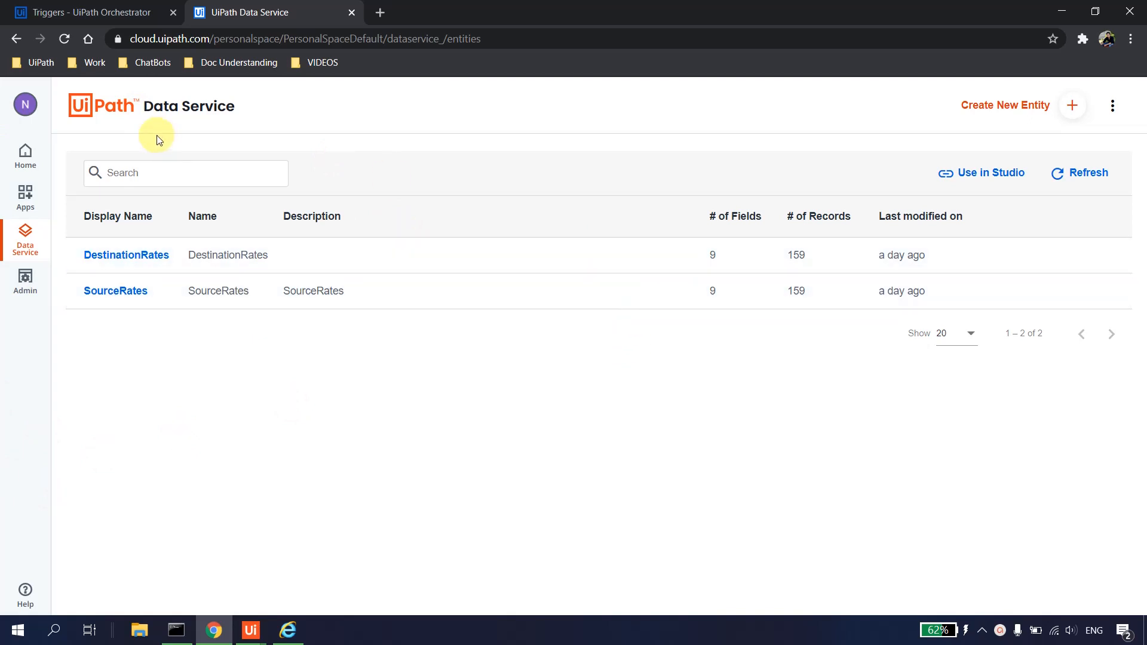
{"action": "left_click", "coordinate": [63, 8]}
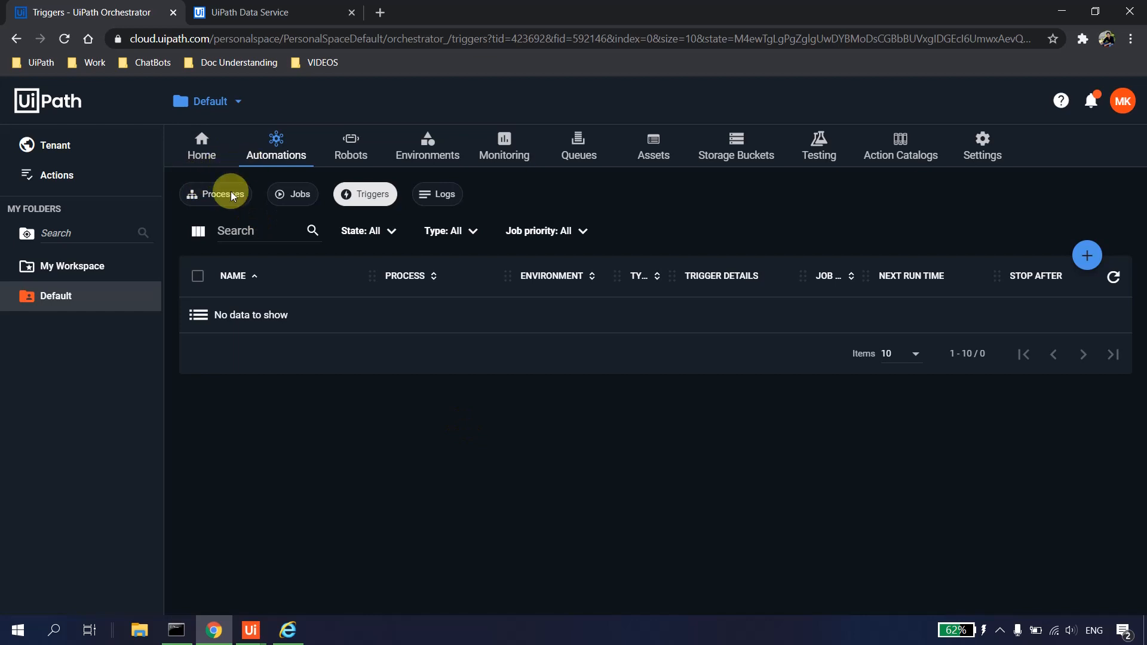
{"action": "left_click", "coordinate": [249, 14]}
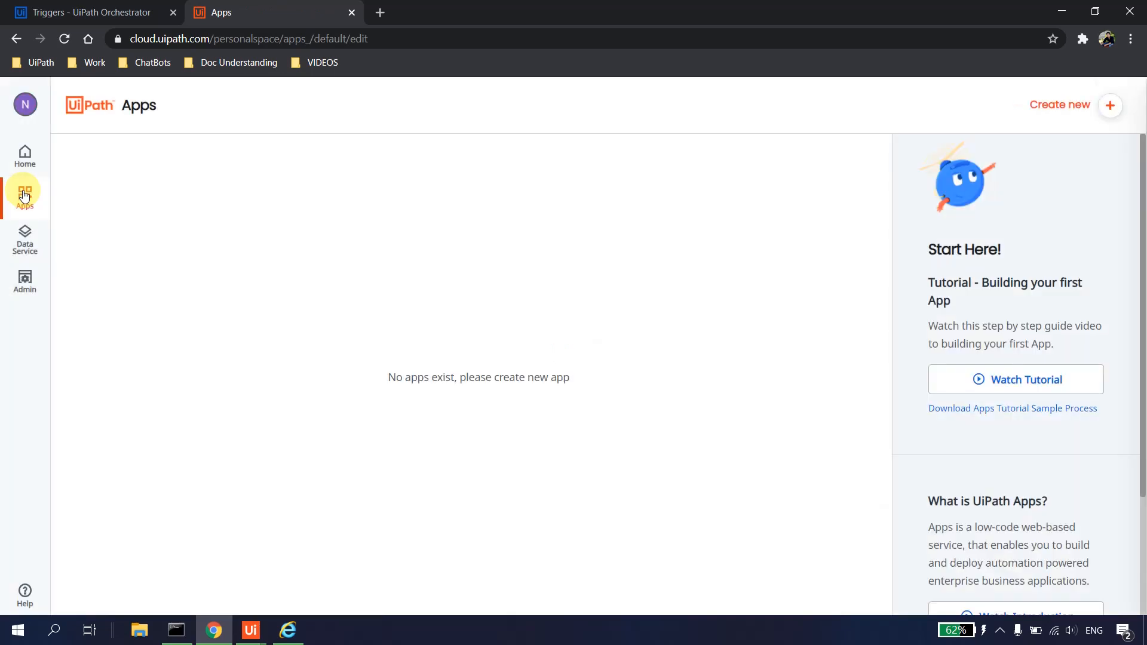
{"action": "left_click", "coordinate": [84, 12]}
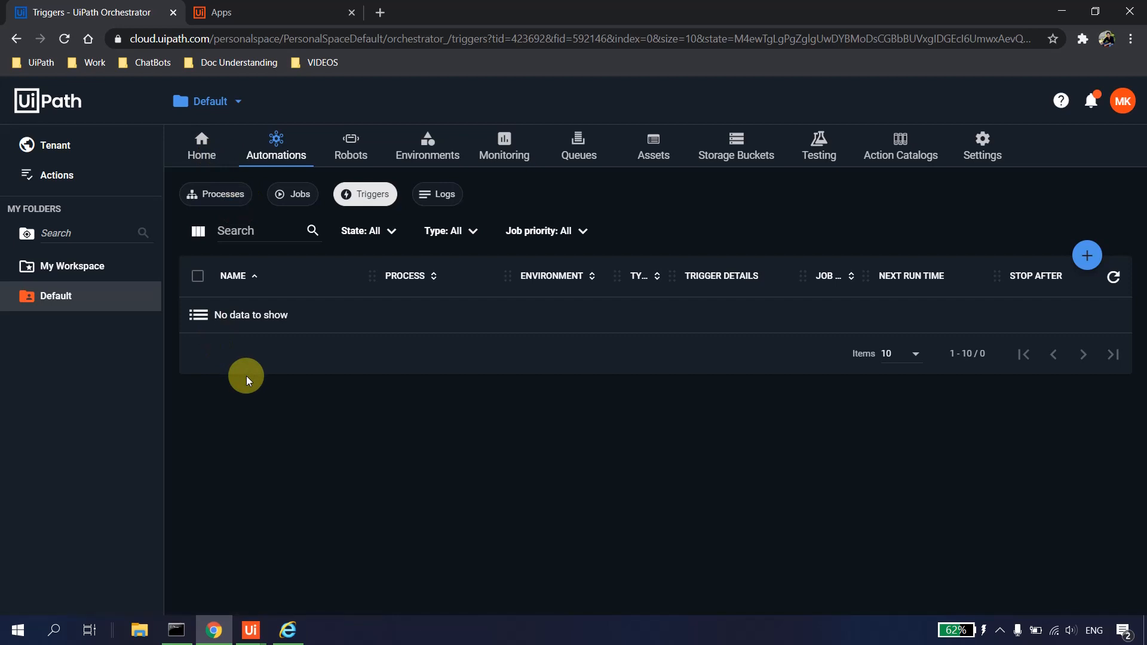
{"action": "left_click", "coordinate": [263, 22]}
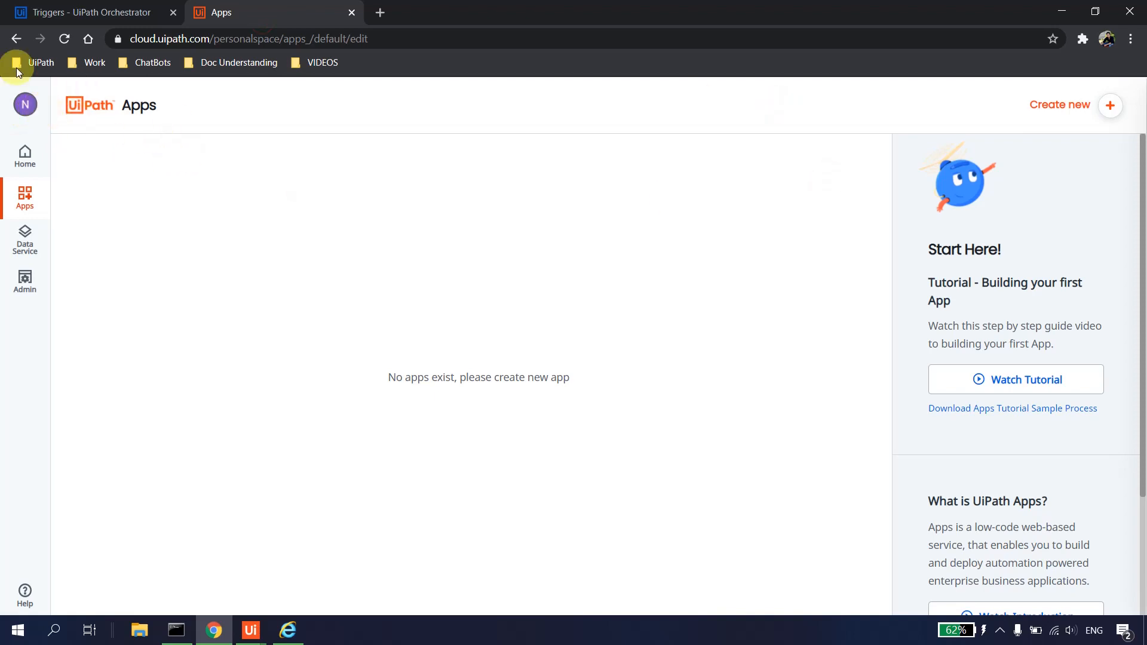
{"action": "left_click", "coordinate": [28, 154]}
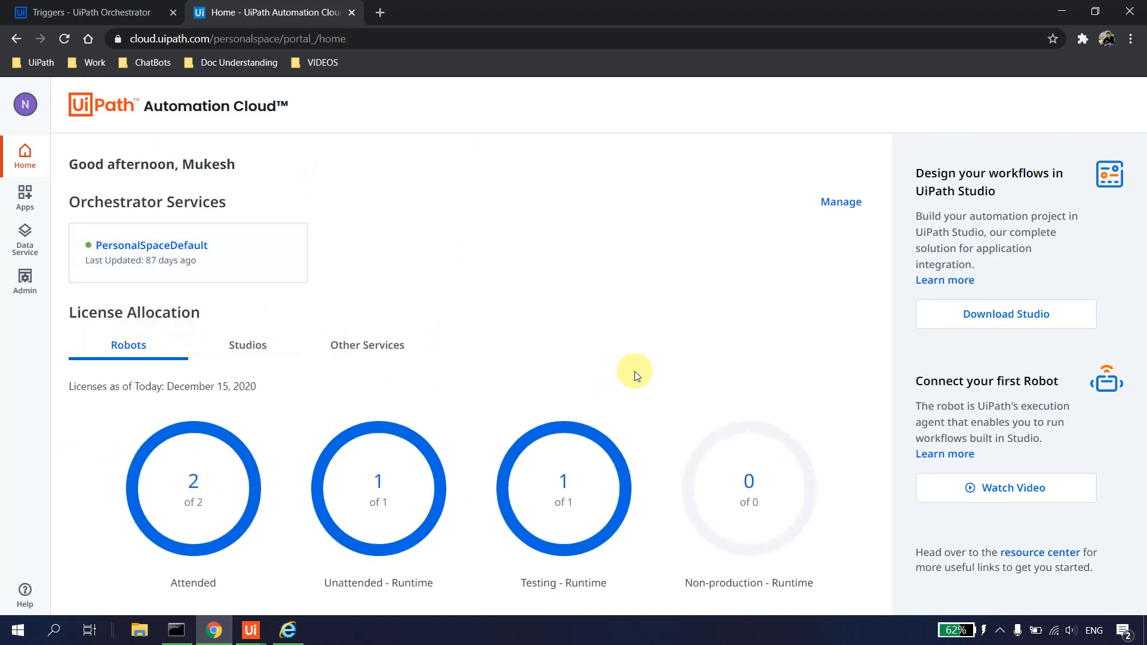
Switch to UiPath Apps and create a new app named CURRENCYCONVERTERAPP.
{"action": "left_click", "coordinate": [30, 200]}
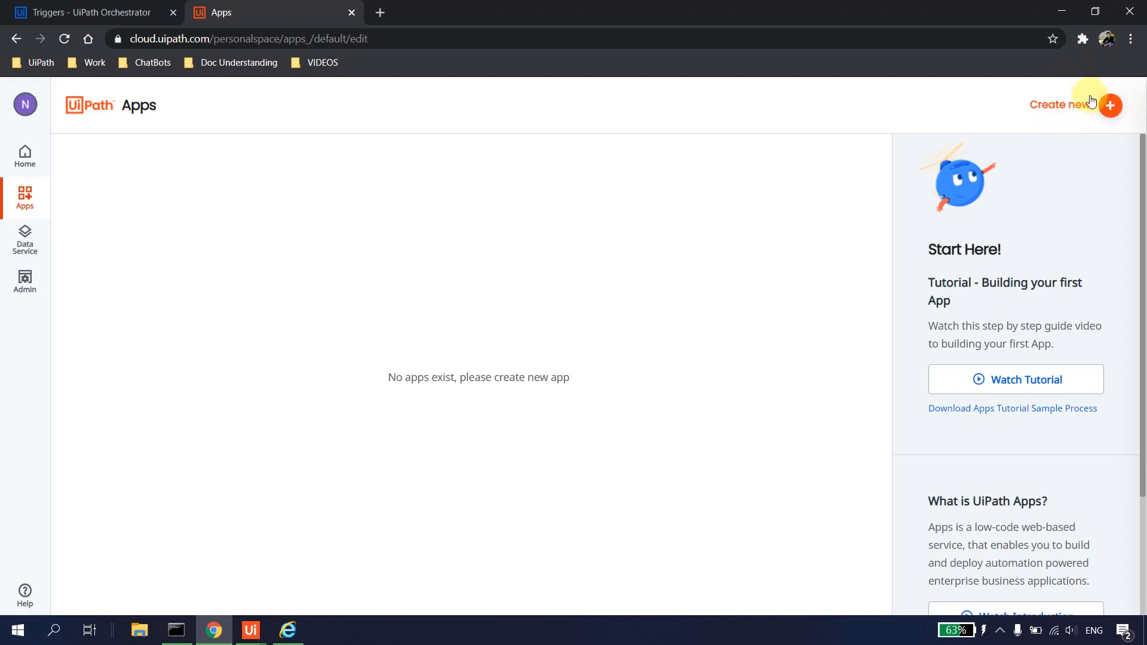
{"action": "left_click", "coordinate": [1111, 108]}
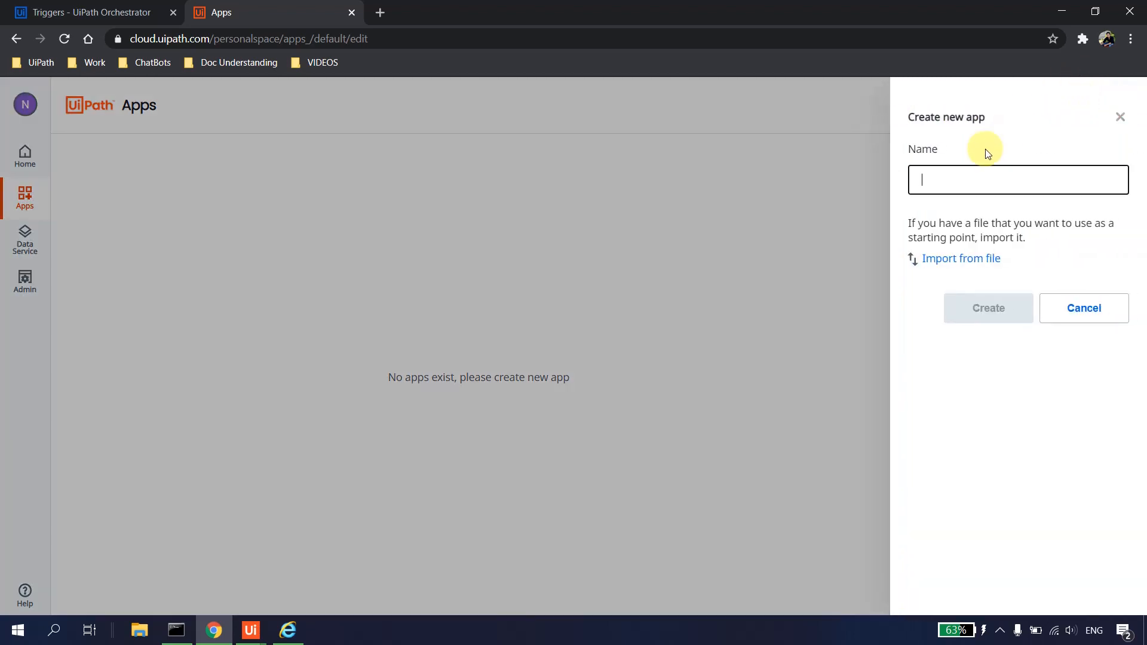
{"action": "left_click", "coordinate": [964, 178]}
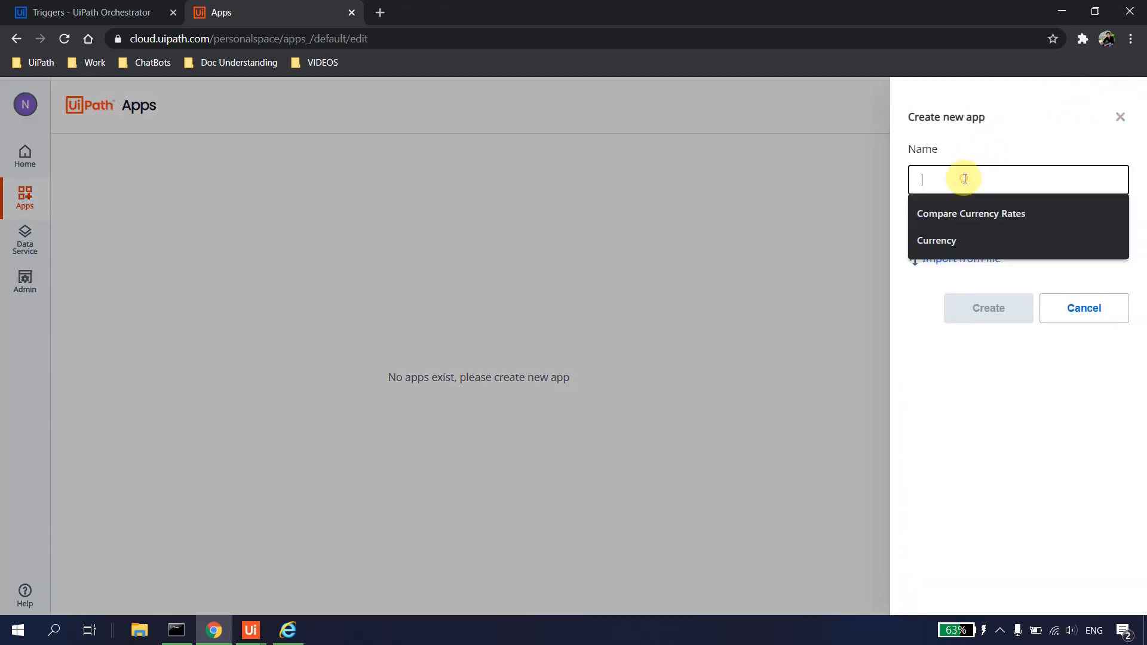
{"action": "type", "text": "CURR"}
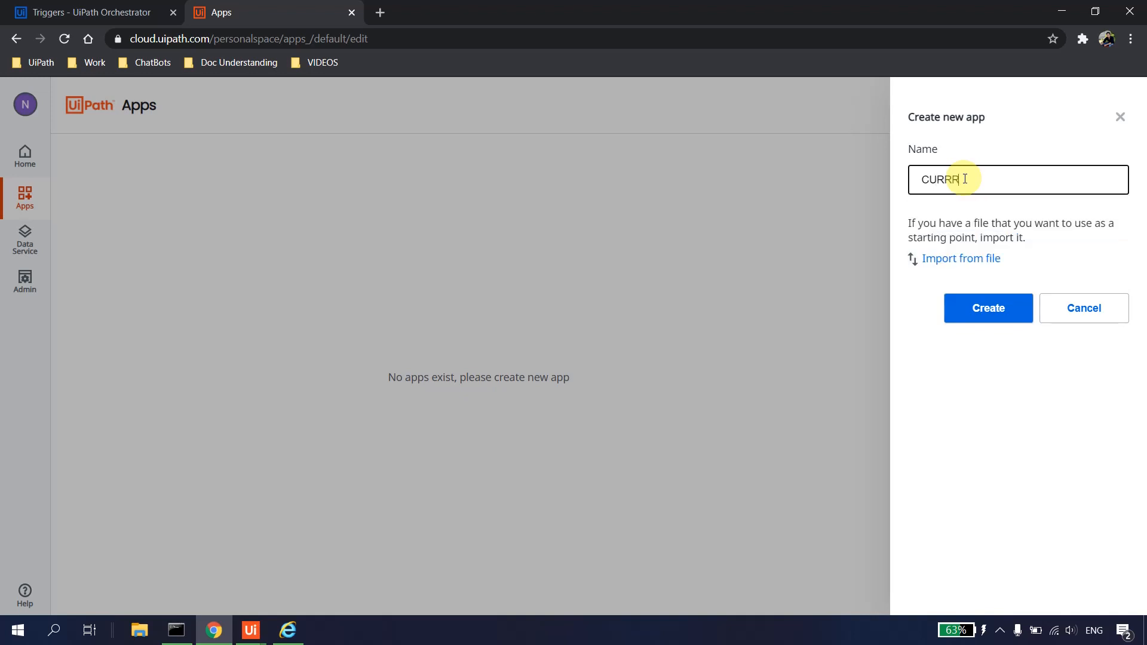
{"action": "type", "text": "ENCY"}
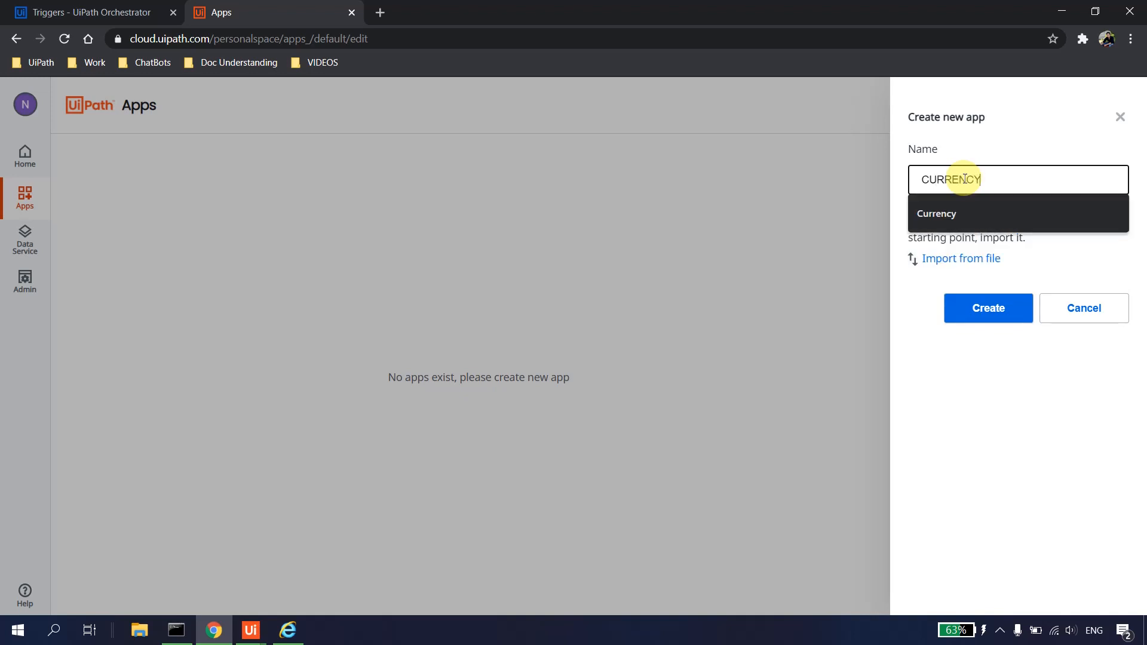
{"action": "type", "text": "CONVERTERAPP"}
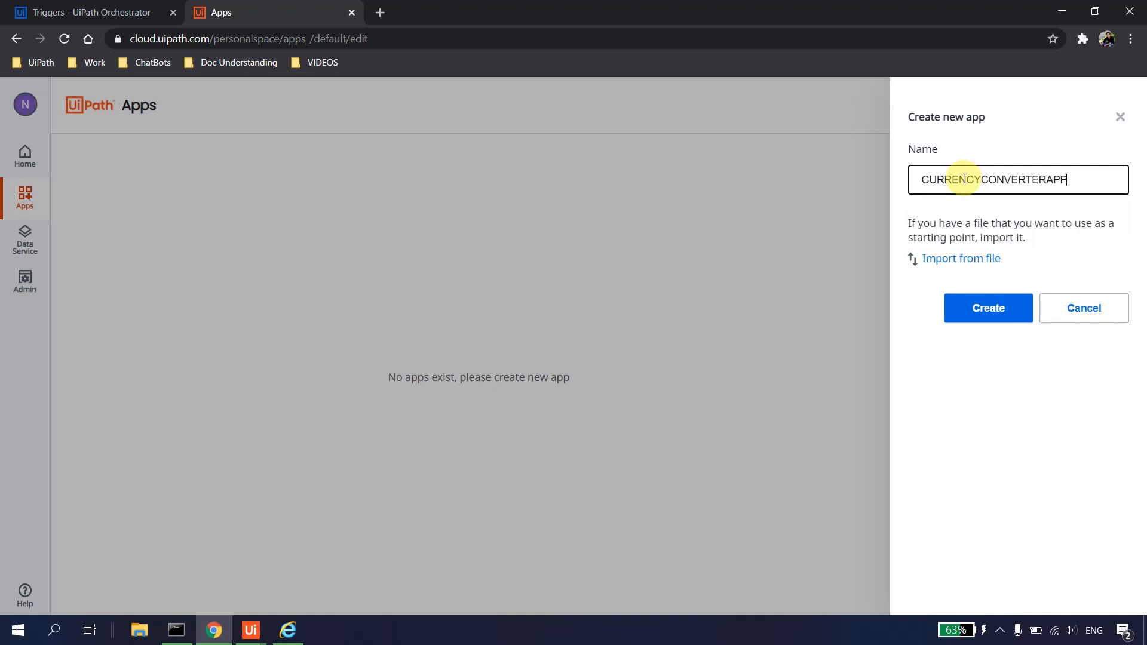
{"action": "left_click", "coordinate": [985, 308]}
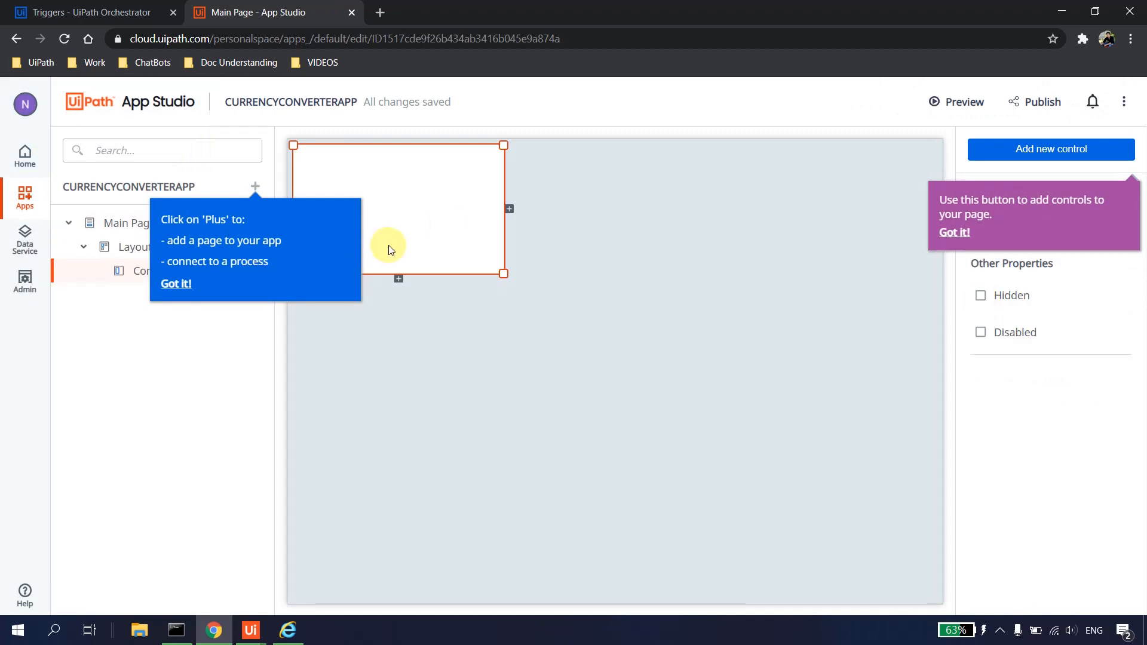
Dismiss the onboarding tips and enlarge the Main Page container to fill most of the canvas.
{"action": "left_click", "coordinate": [510, 284]}
{"action": "left_click", "coordinate": [501, 272]}
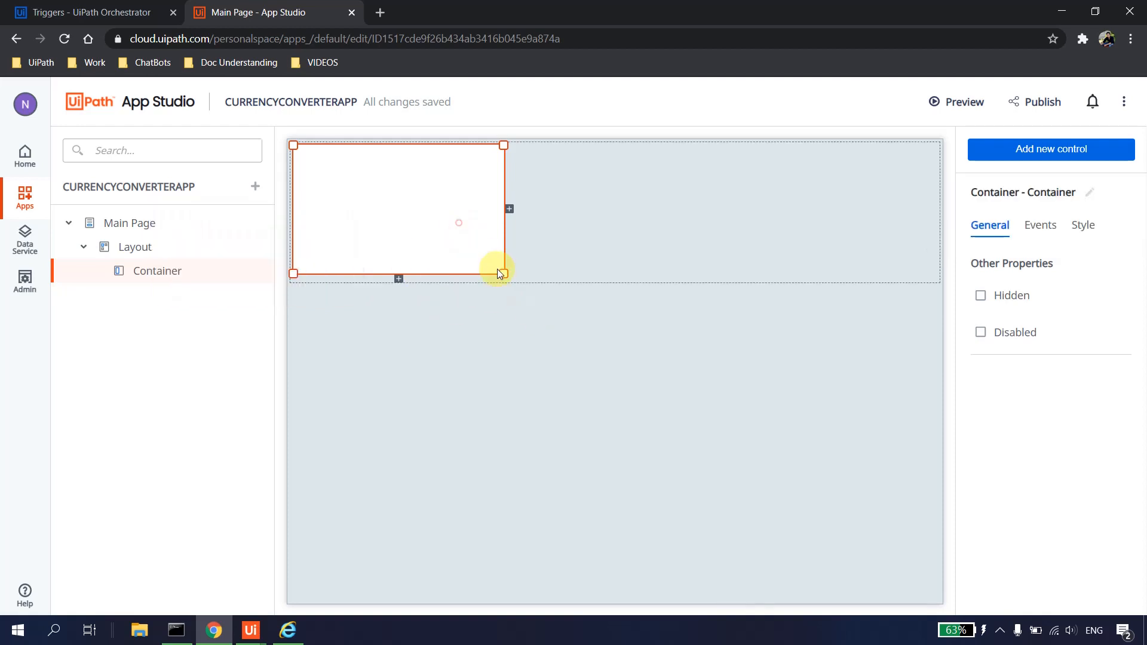
{"action": "left_click", "coordinate": [546, 313]}
{"action": "left_click", "coordinate": [458, 245]}
{"action": "left_click_drag", "start_coordinate": [505, 275], "coordinate": [837, 480]}
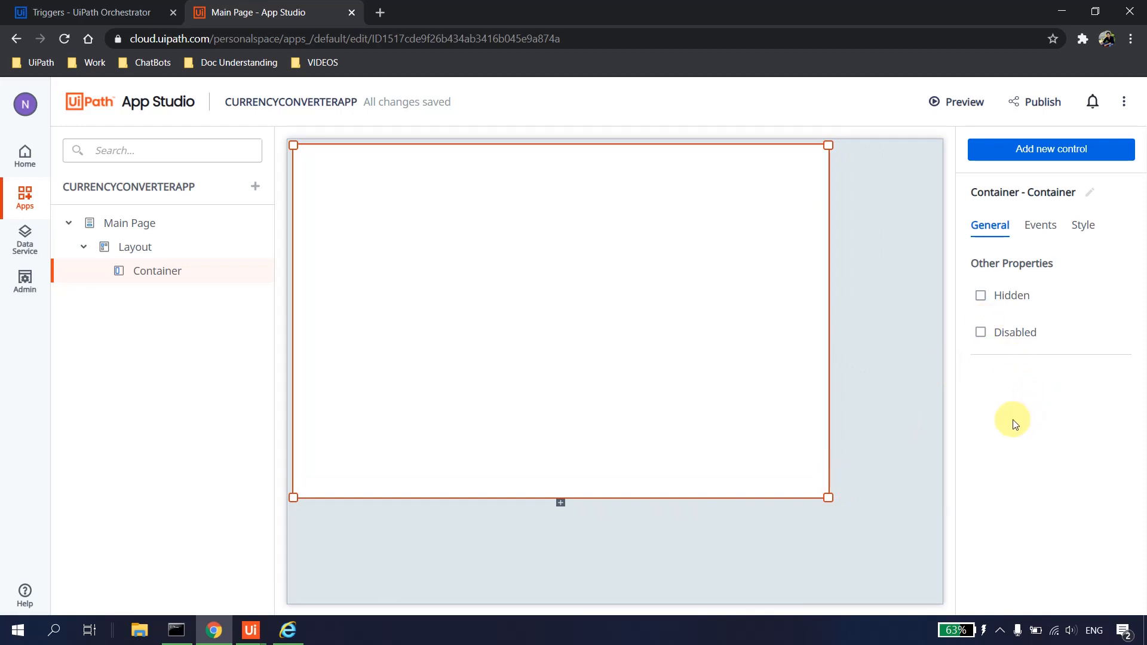
Search the controls for "label" and add a Label control inside the Main Page container.
{"action": "left_click", "coordinate": [482, 256]}
{"action": "left_click", "coordinate": [726, 254]}
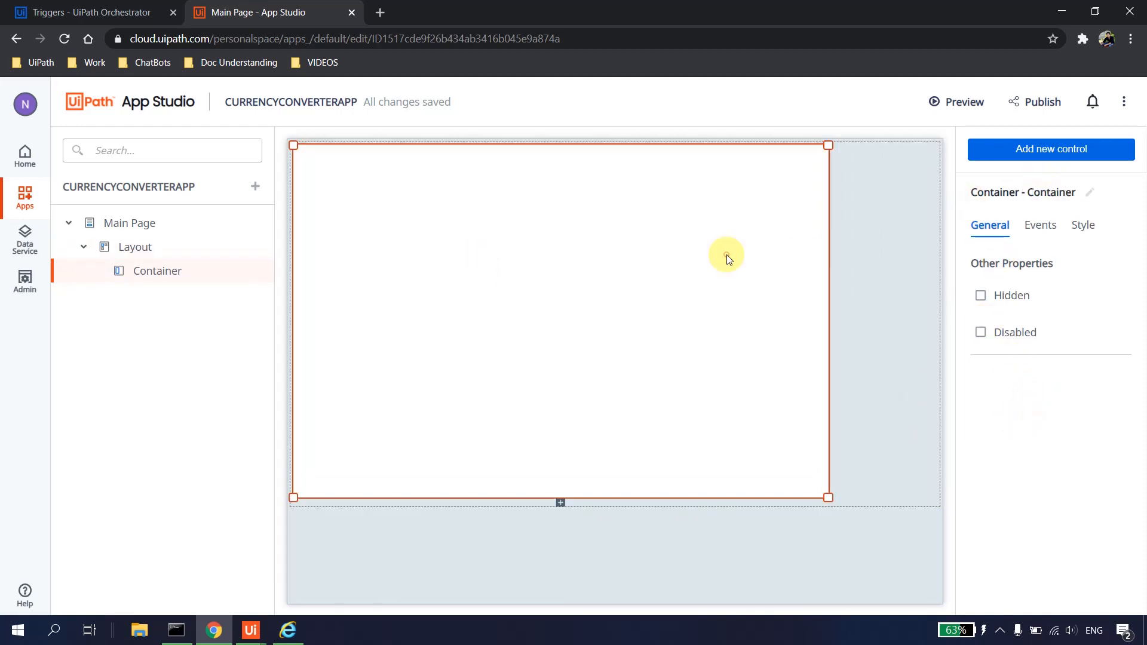
{"action": "left_click", "coordinate": [1091, 157]}
{"action": "left_click", "coordinate": [1037, 181]}
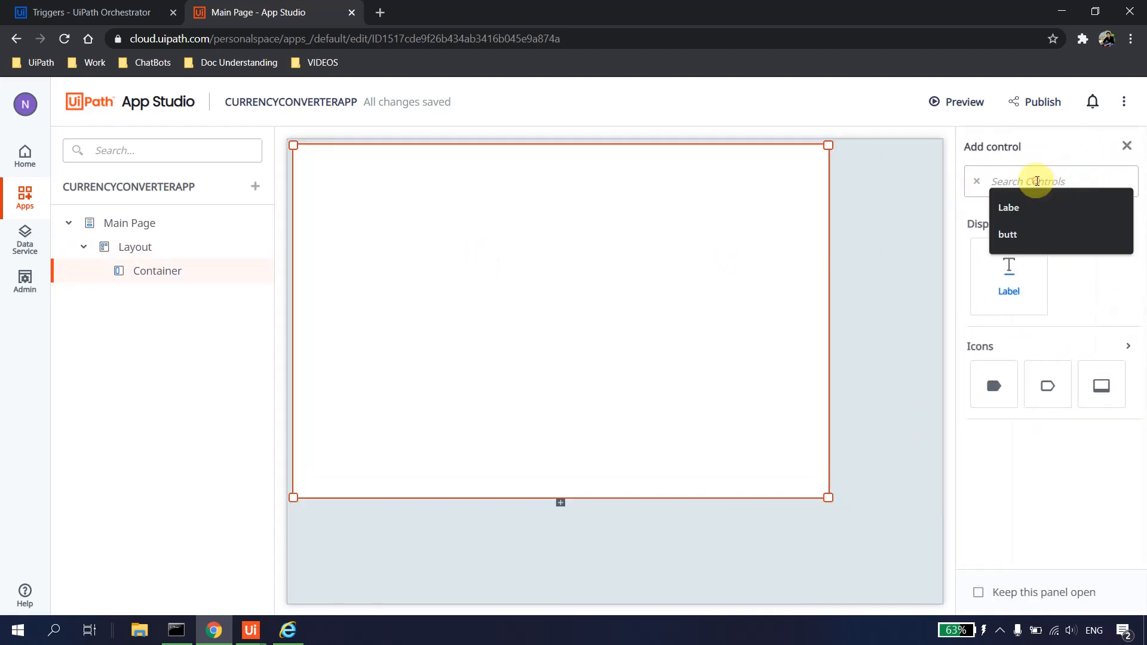
{"action": "type", "text": "label"}
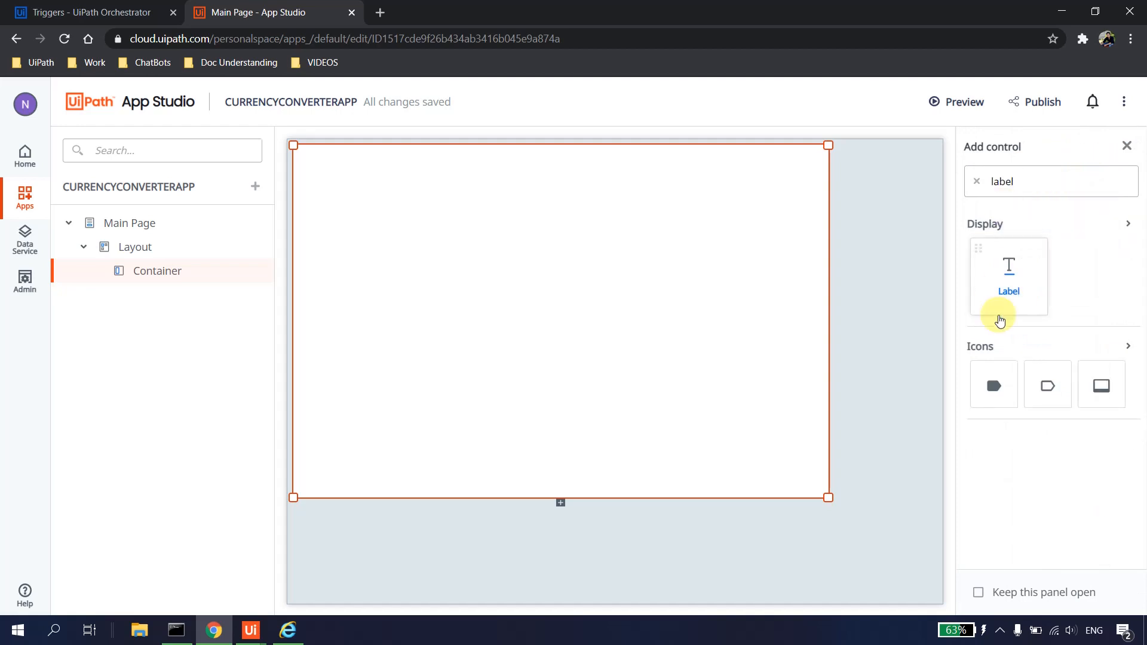
{"action": "left_click_drag", "start_coordinate": [1014, 284], "coordinate": [328, 195]}
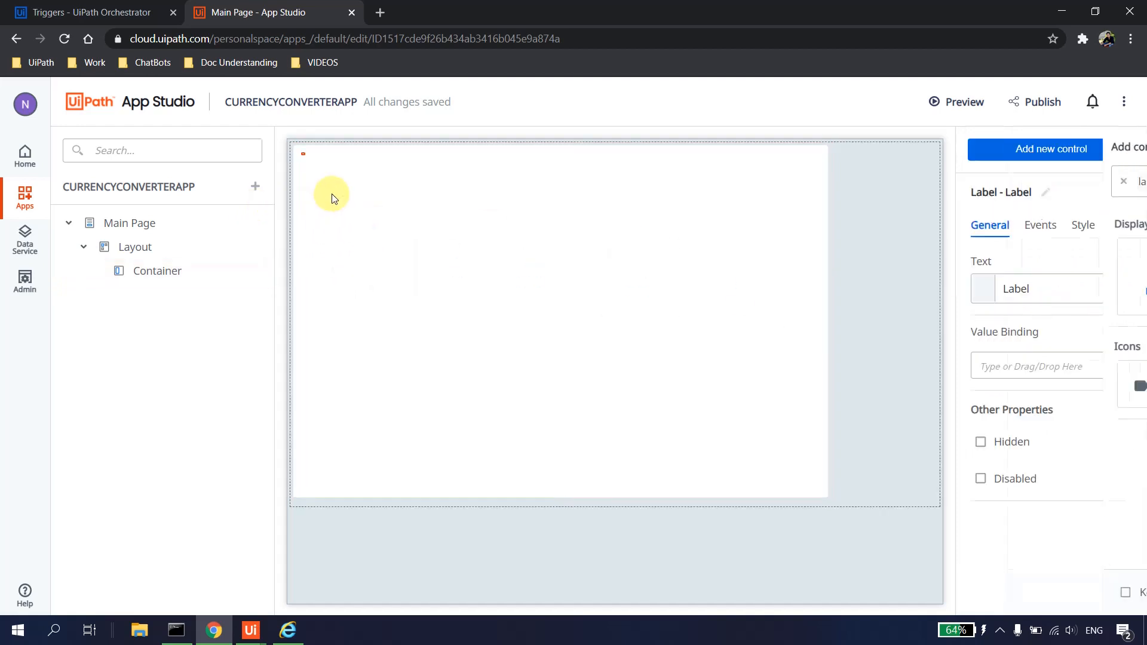
{"action": "left_click", "coordinate": [325, 163]}
{"action": "left_click", "coordinate": [326, 168]}
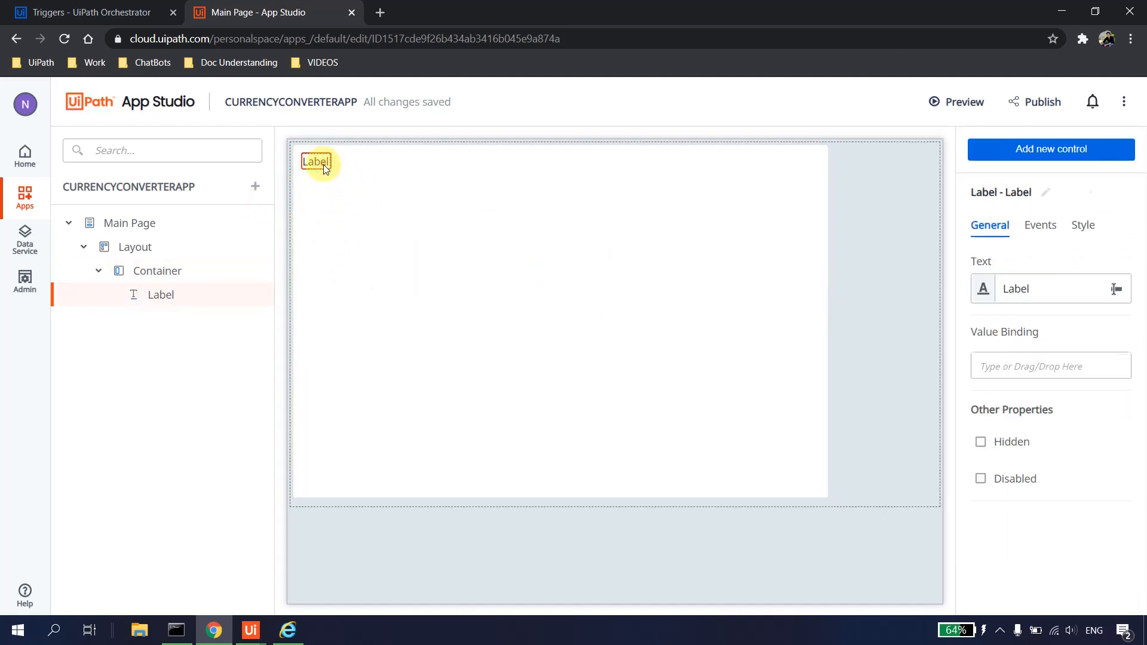
Set the text of the label in the Main Page container to "Welcome to Currency Converter Application".
{"action": "left_click", "coordinate": [320, 165]}
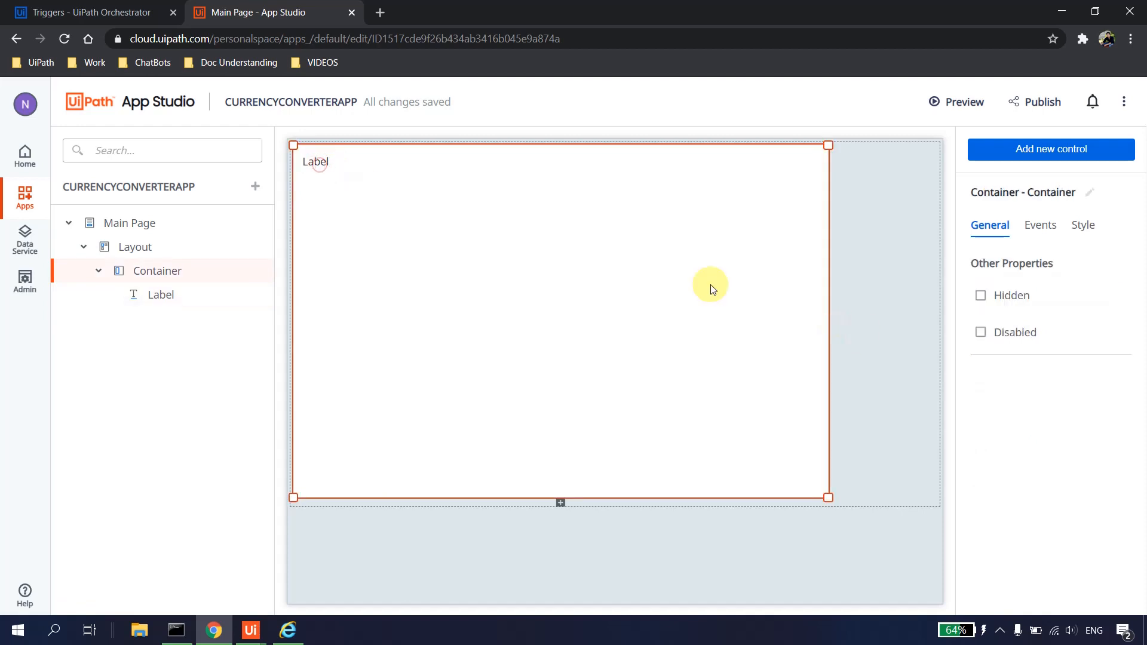
{"action": "left_click", "coordinate": [323, 165]}
{"action": "left_click", "coordinate": [1014, 291]}
{"action": "double_click", "coordinate": [1014, 290]}
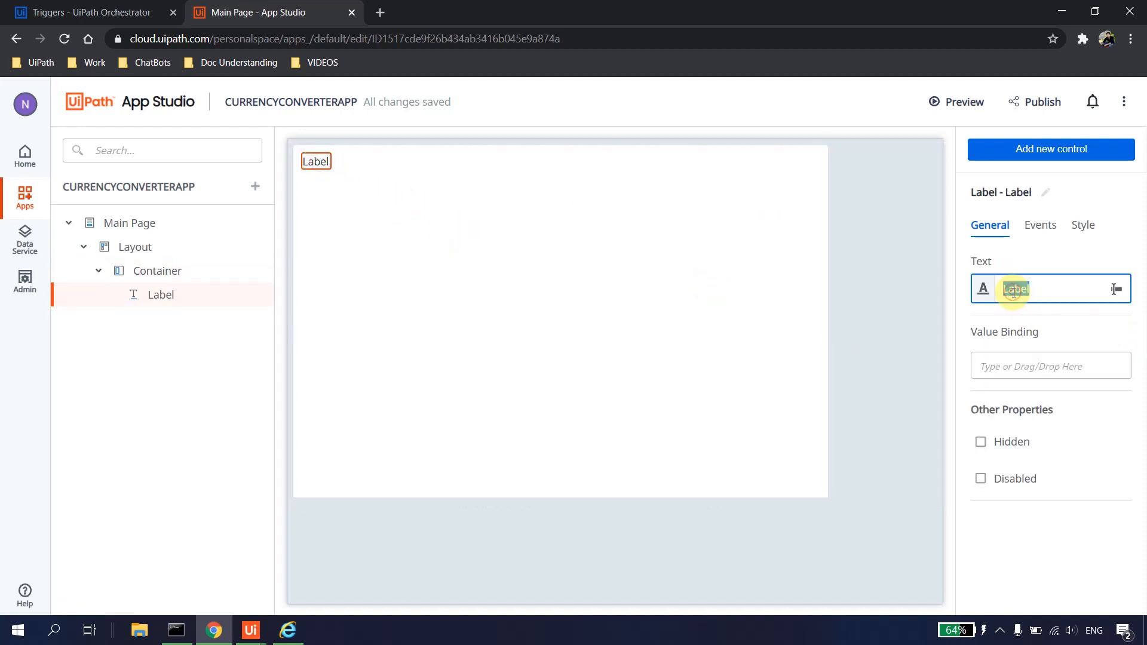
{"action": "type", "text": "Welcome to Currenc"}
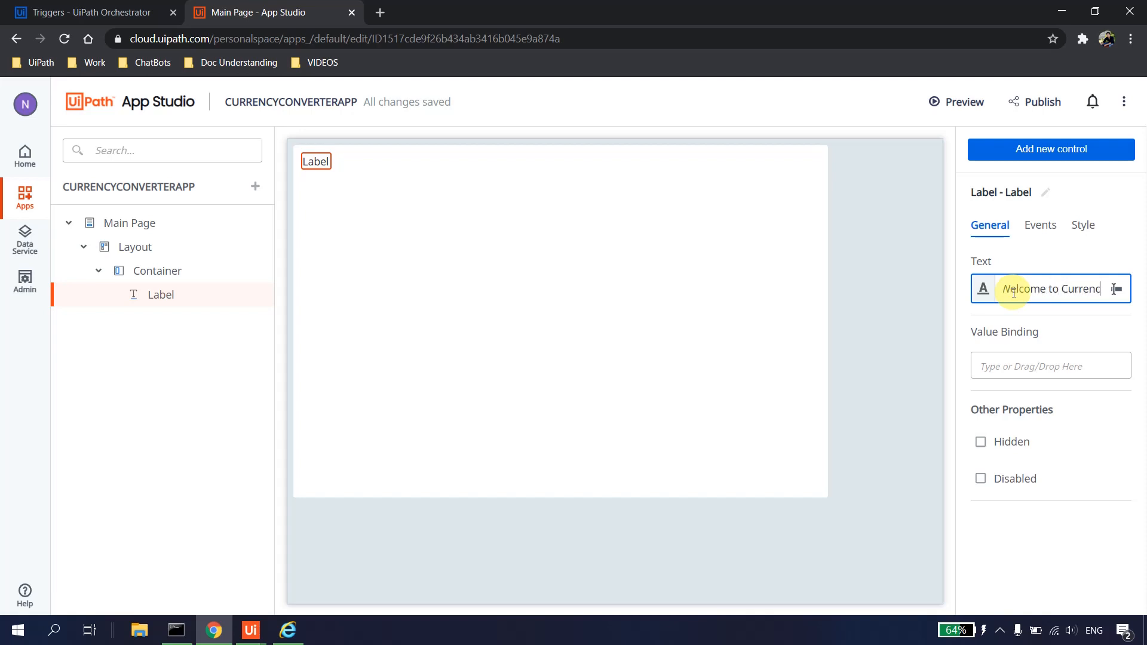
{"action": "type", "text": "y Converter Application"}
{"action": "left_click", "coordinate": [763, 358]}
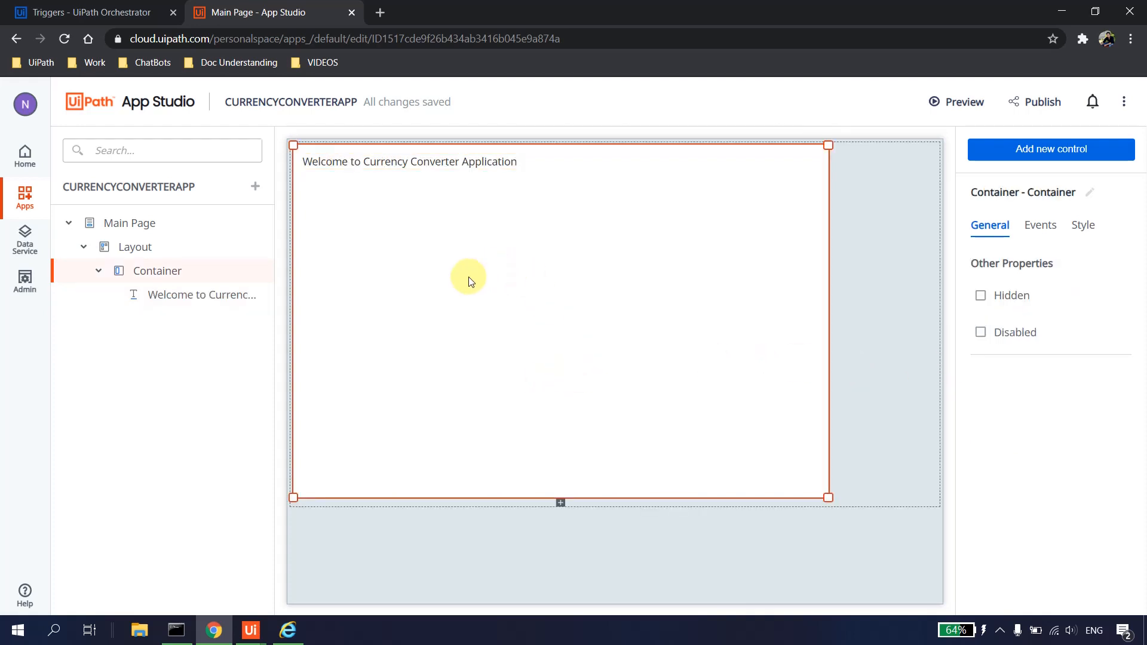
{"action": "left_click", "coordinate": [412, 316]}
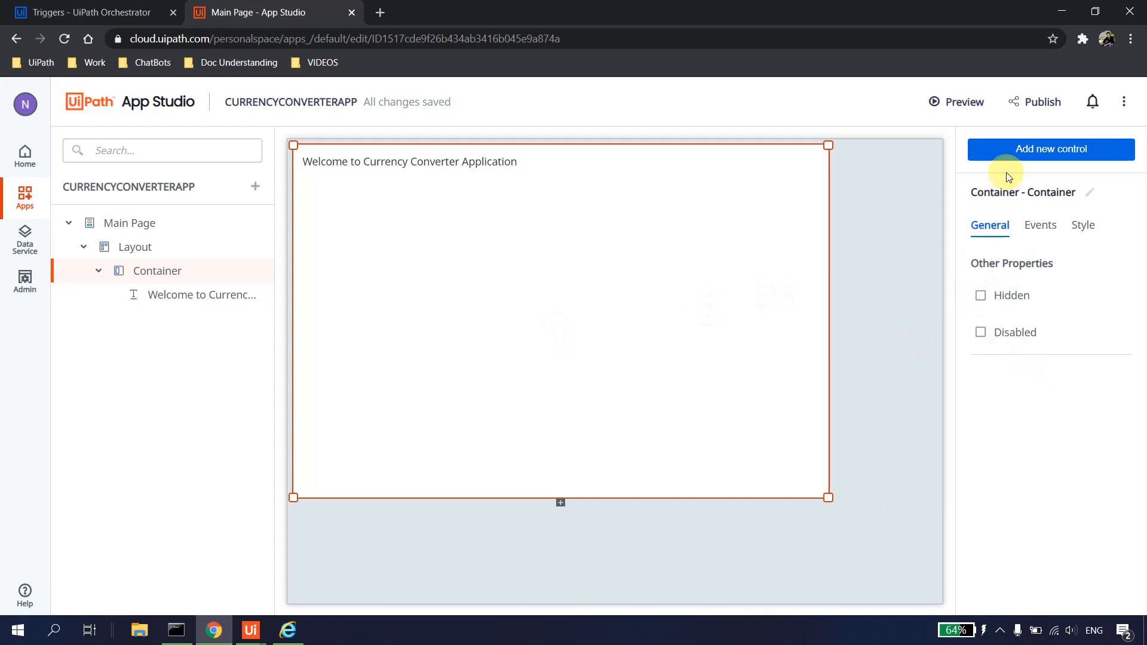
Add a second Label control beneath the welcome label and set its text to "Source Date".
{"action": "left_click", "coordinate": [1060, 154]}
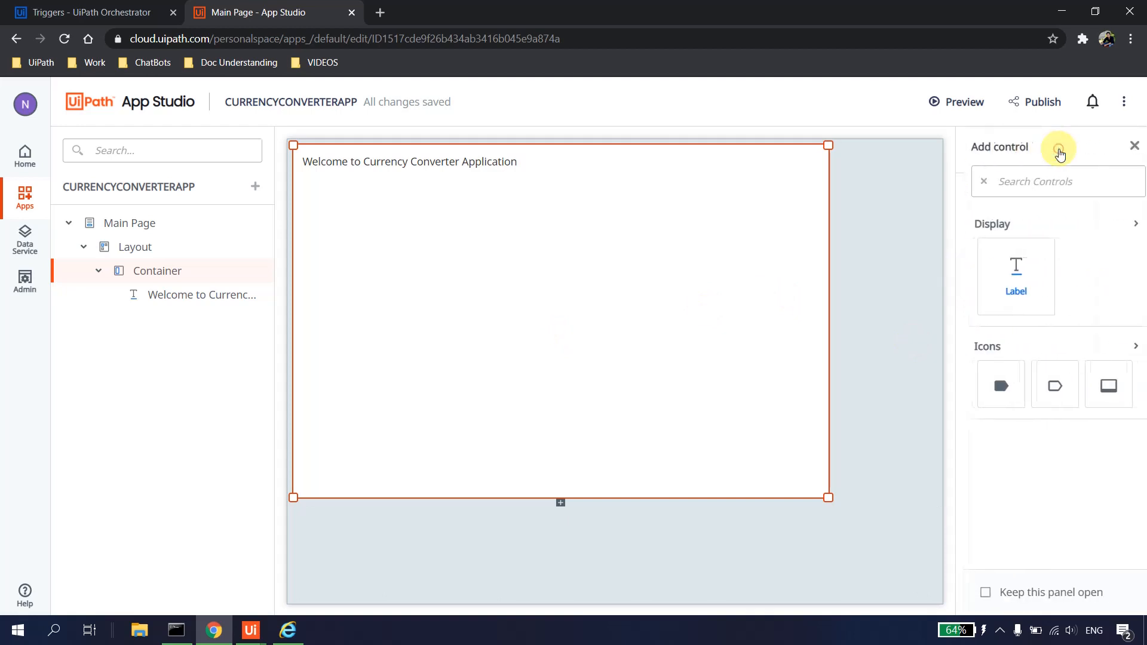
{"action": "left_click", "coordinate": [1037, 178]}
{"action": "type", "text": "label"}
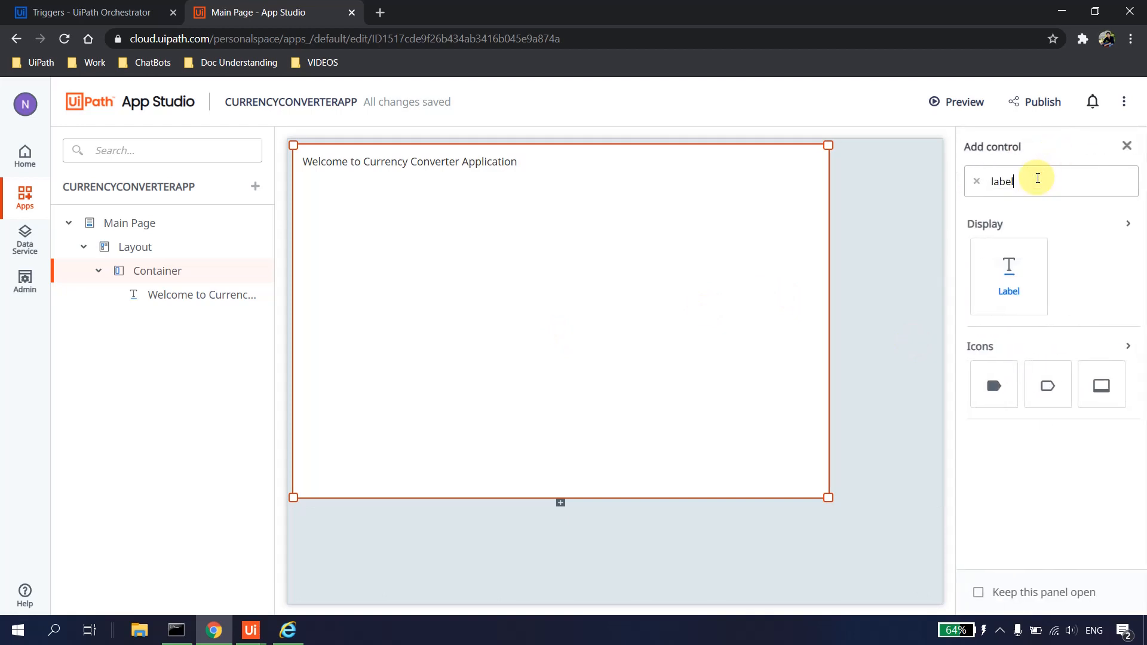
{"action": "left_click_drag", "start_coordinate": [1027, 274], "coordinate": [333, 192]}
{"action": "double_click", "coordinate": [318, 182]}
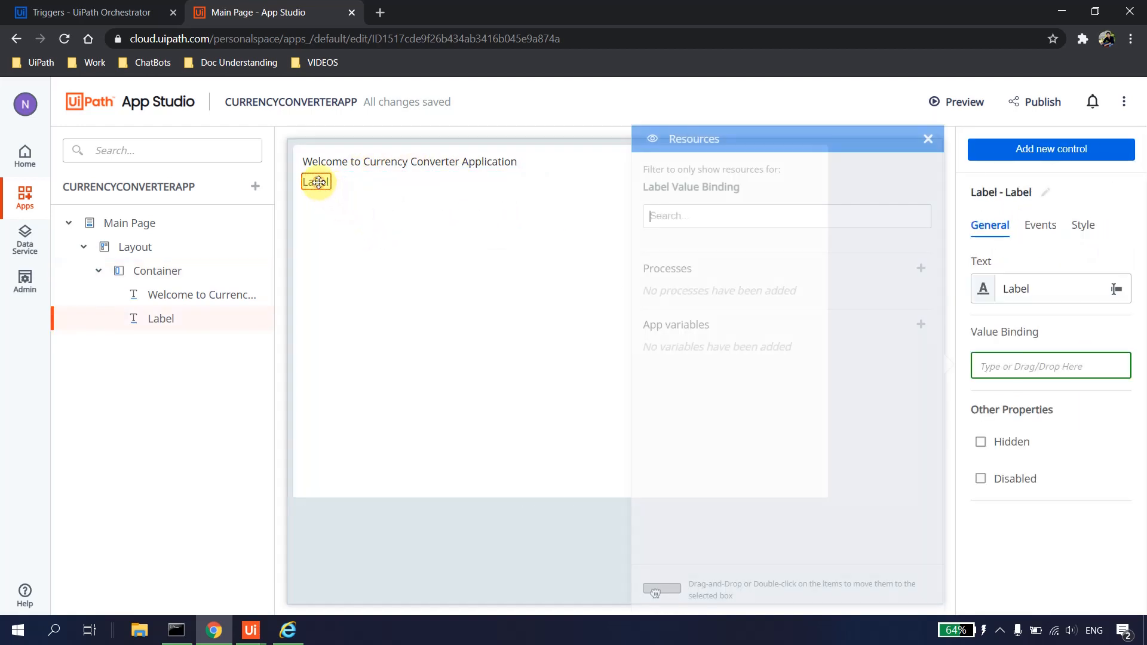
{"action": "left_click", "coordinate": [1021, 289]}
{"action": "double_click", "coordinate": [1021, 289]}
{"action": "key", "text": "BackSpace"}
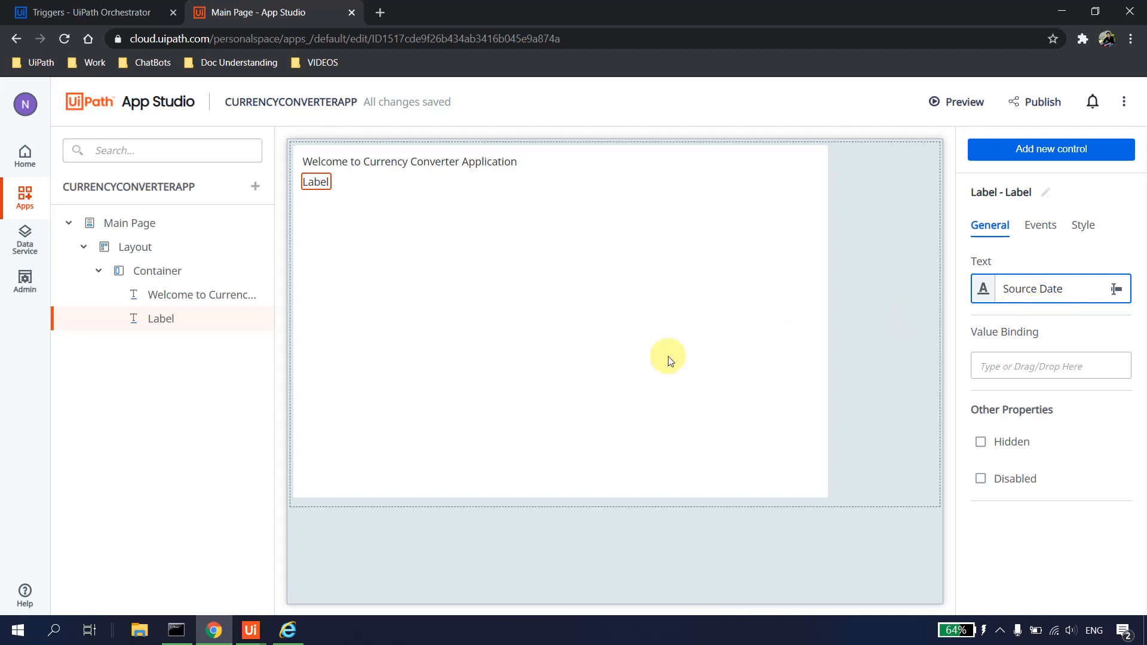
{"action": "left_click", "coordinate": [585, 337]}
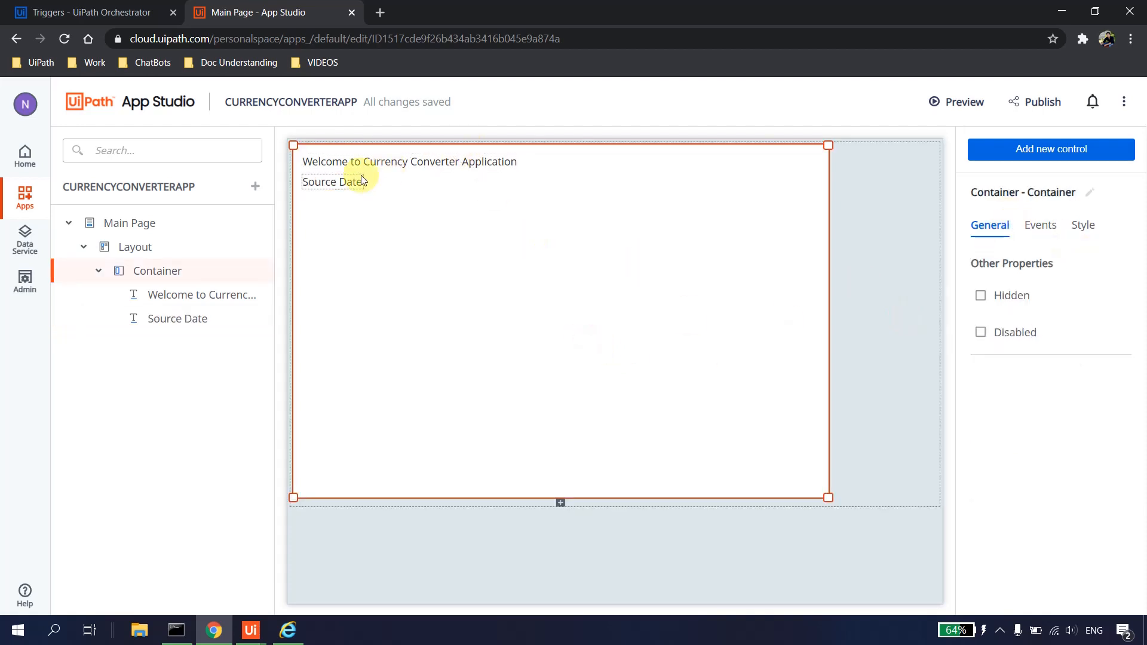
Search the controls for "text" and add a Textbox beneath the Source Date label.
{"action": "left_click", "coordinate": [1051, 159]}
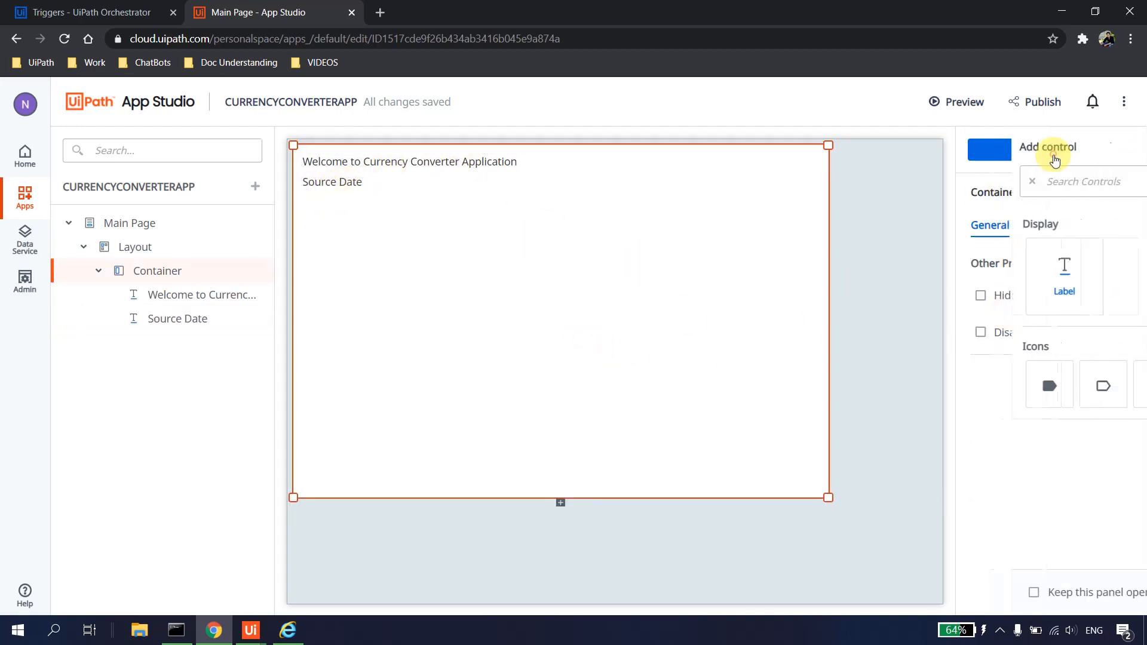
{"action": "left_click", "coordinate": [1021, 180]}
{"action": "type", "text": "text"}
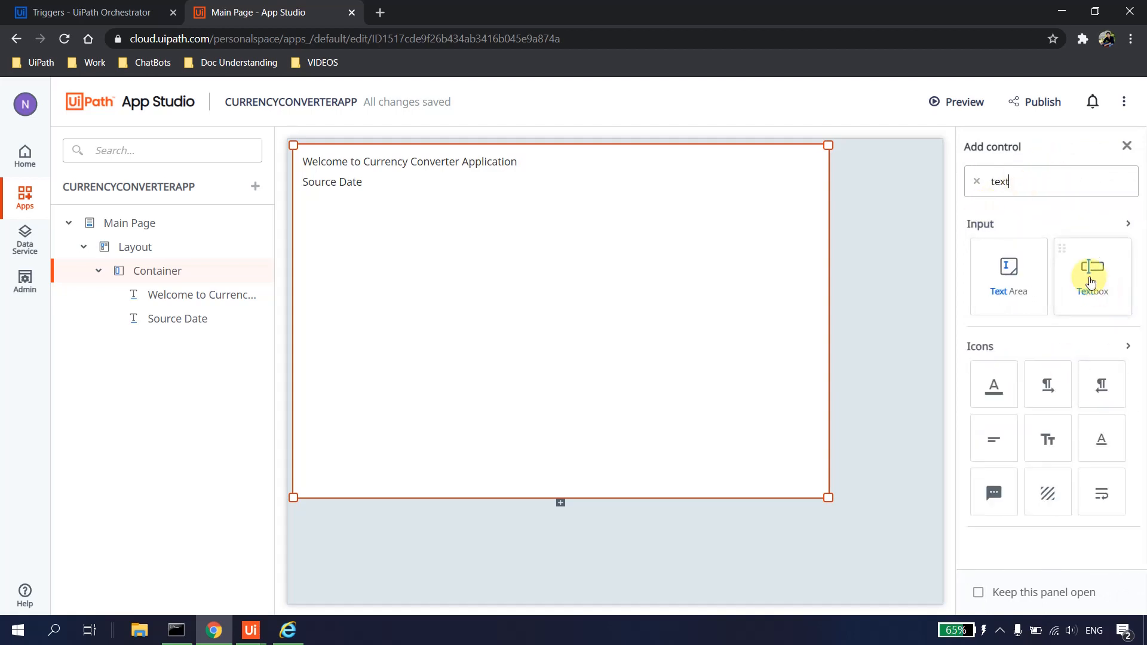
{"action": "left_click_drag", "start_coordinate": [1091, 284], "coordinate": [430, 206]}
{"action": "left_click", "coordinate": [473, 231]}
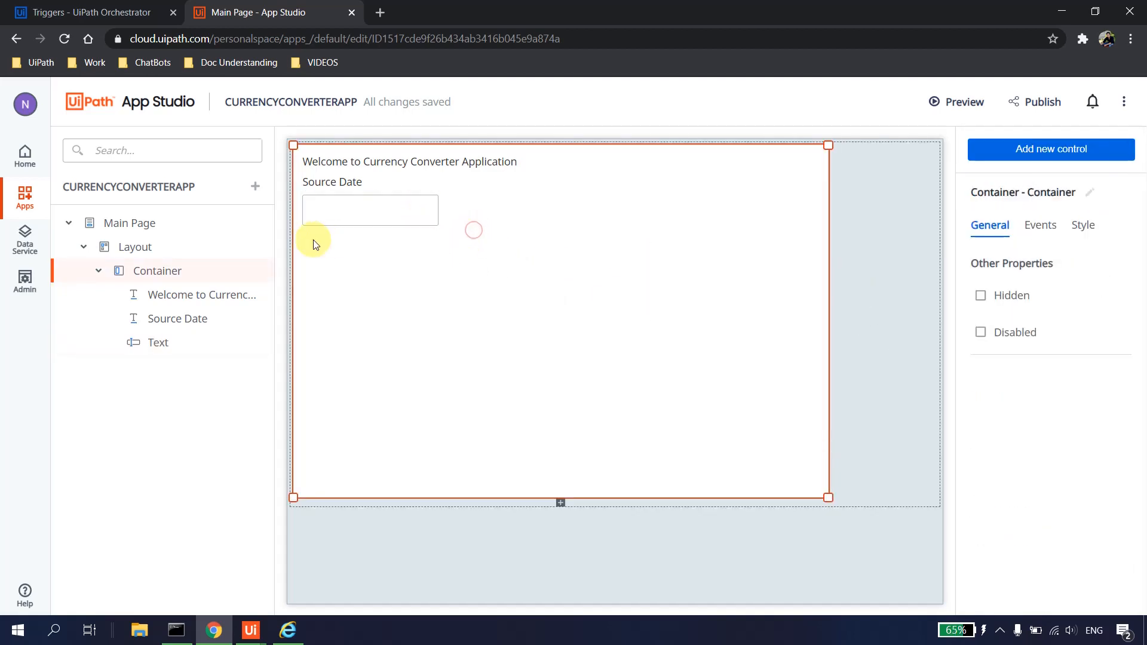
{"action": "left_click", "coordinate": [313, 239]}
{"action": "left_click", "coordinate": [470, 219]}
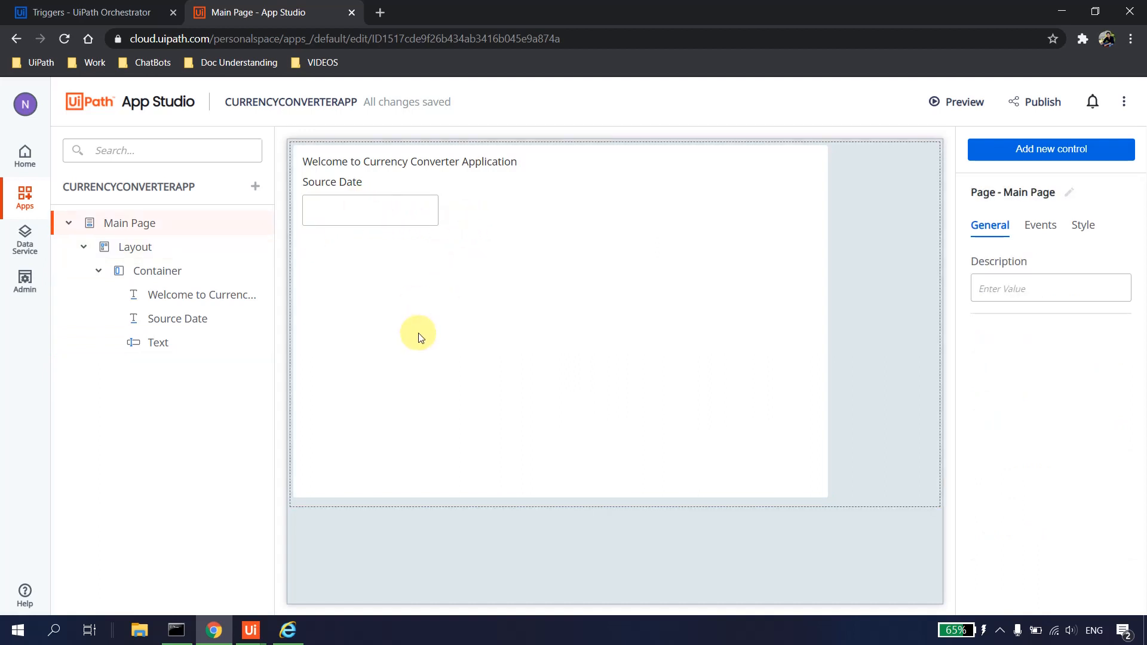
{"action": "left_click", "coordinate": [390, 279]}
{"action": "left_click", "coordinate": [338, 247]}
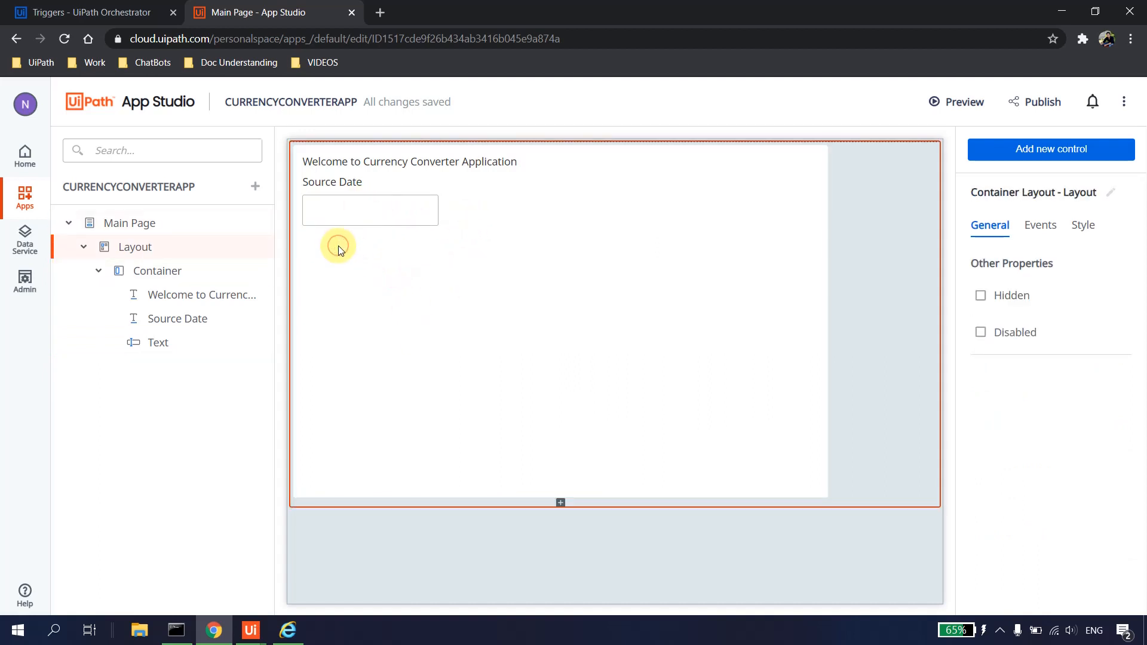
{"action": "left_click", "coordinate": [1043, 232]}
{"action": "left_click", "coordinate": [1087, 233]}
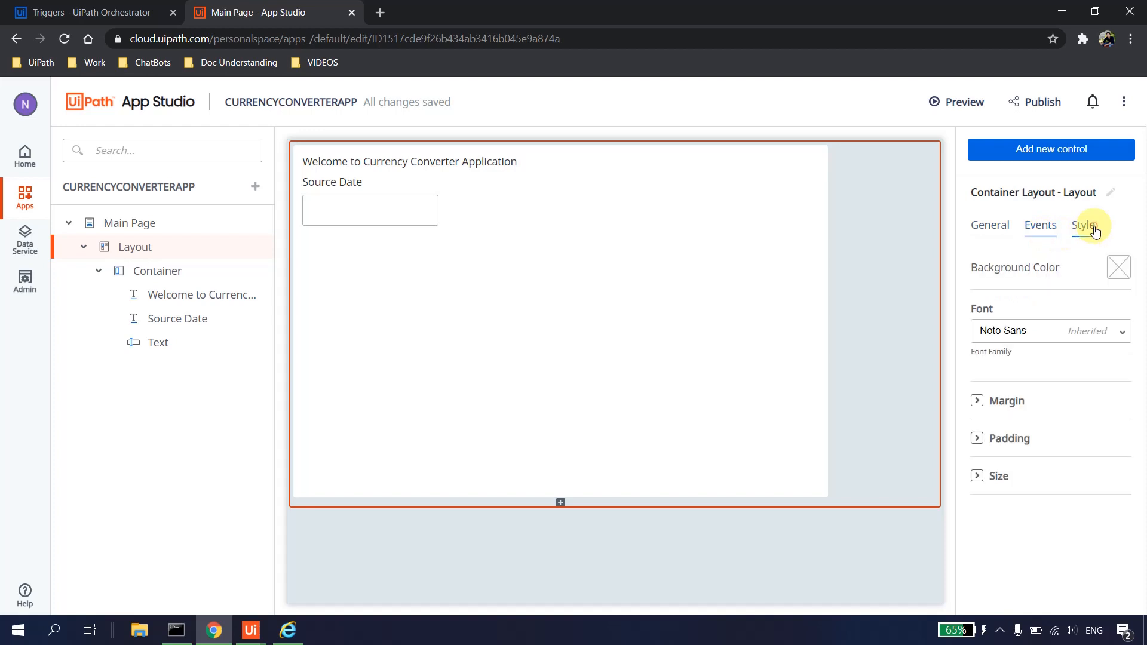
{"action": "left_click", "coordinate": [370, 245]}
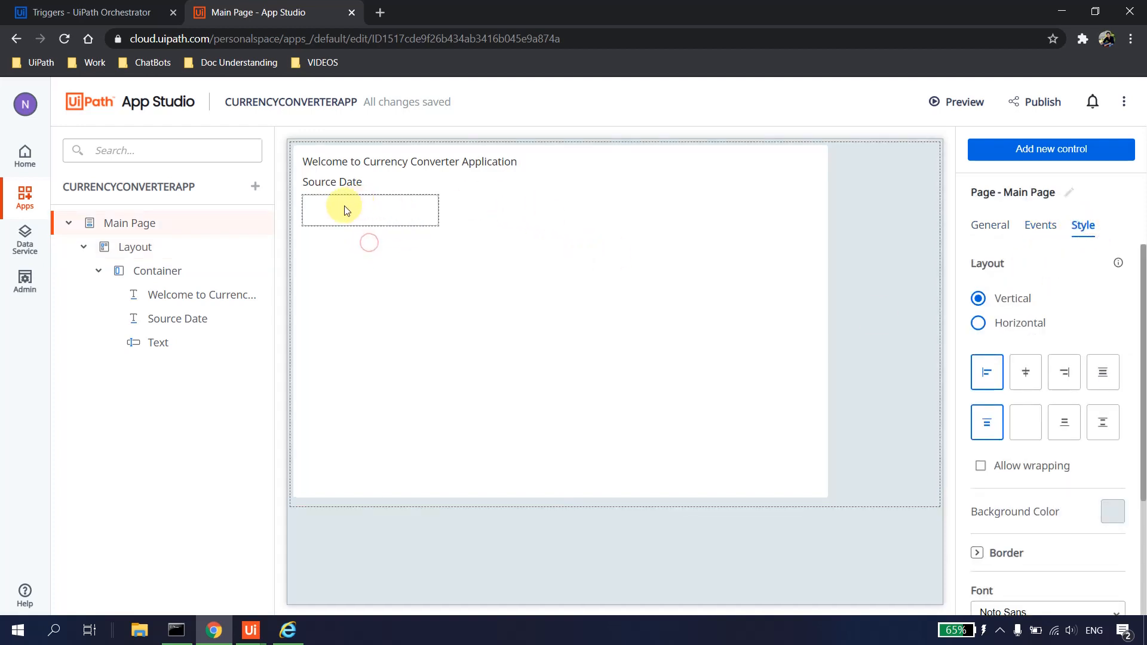
{"action": "left_click", "coordinate": [365, 242]}
{"action": "left_click", "coordinate": [352, 225]}
{"action": "left_click", "coordinate": [349, 242]}
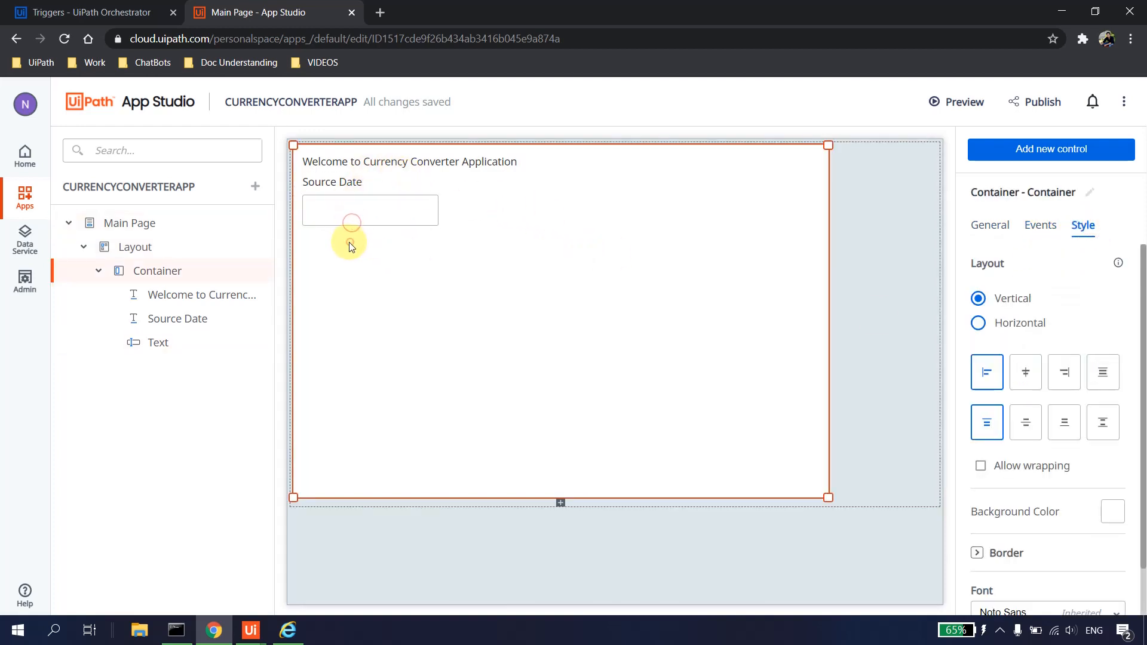
{"action": "left_click", "coordinate": [358, 204]}
Add a Label control beneath the Source Date textbox and set its text to "Destination Date".
{"action": "left_click", "coordinate": [336, 269]}
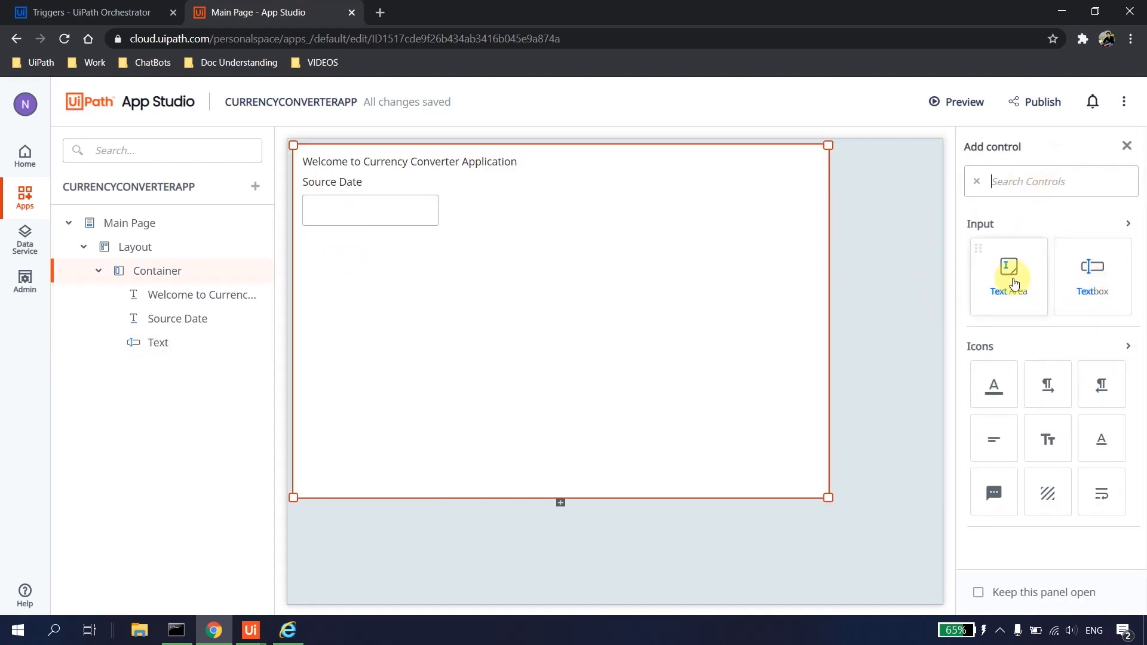
{"action": "type", "text": "label"}
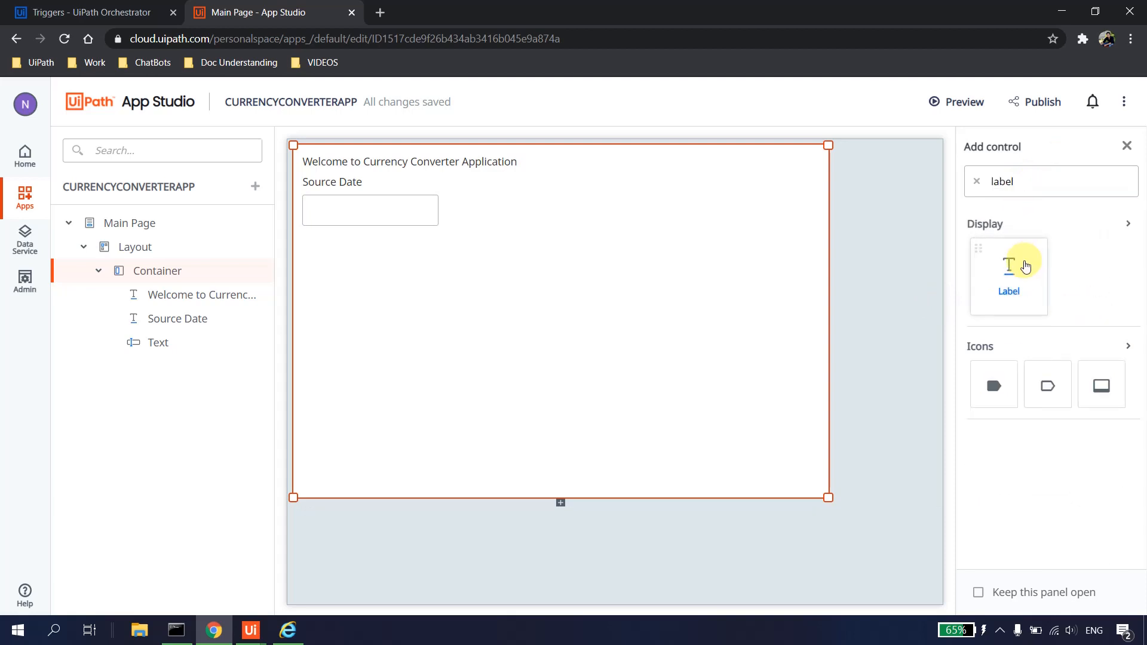
{"action": "left_click_drag", "start_coordinate": [1024, 263], "coordinate": [314, 244]}
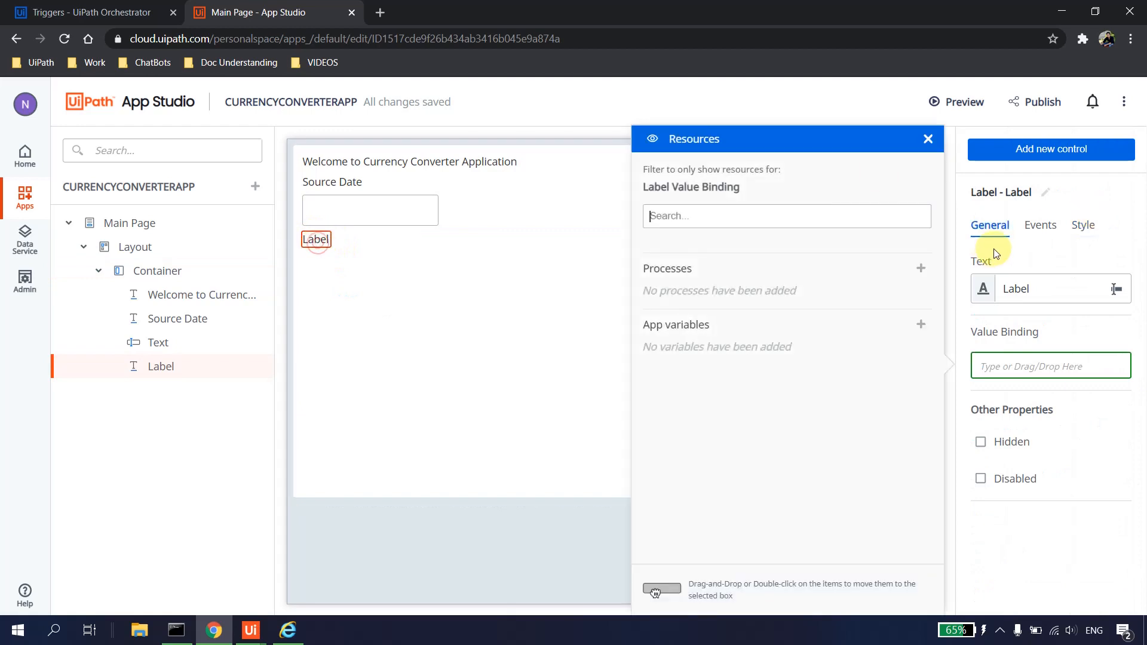
{"action": "double_click", "coordinate": [1019, 289]}
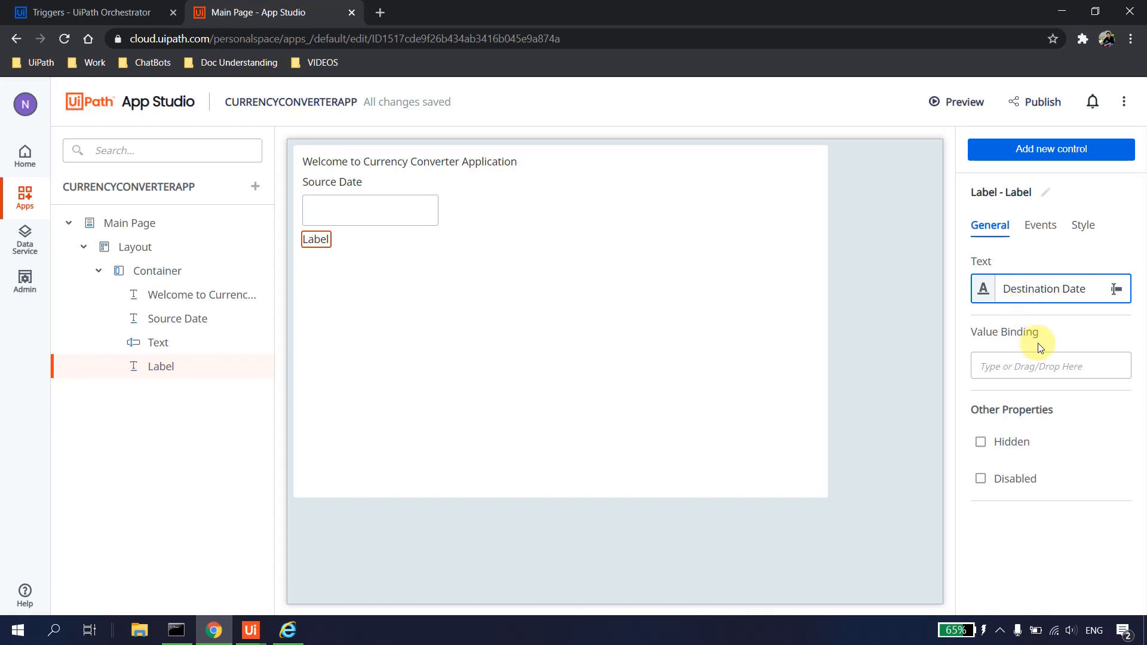
{"action": "left_click", "coordinate": [601, 282]}
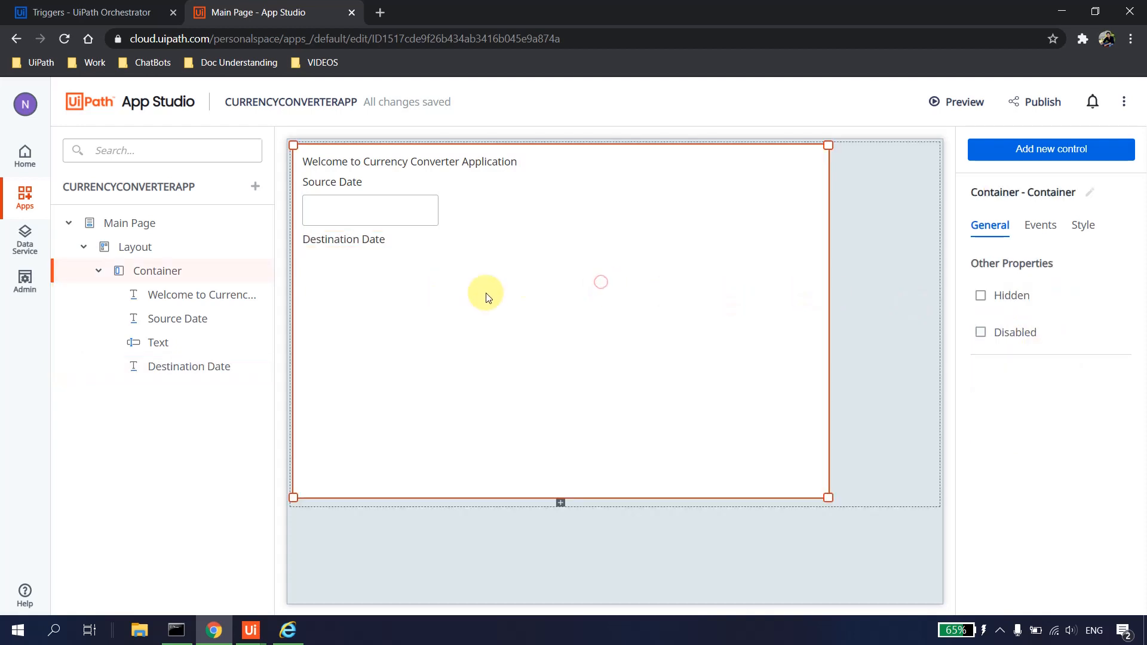
Search the controls for "text" and add a Textbox beneath the Destination Date label.
{"action": "left_click", "coordinate": [1059, 151]}
{"action": "left_click", "coordinate": [1014, 181]}
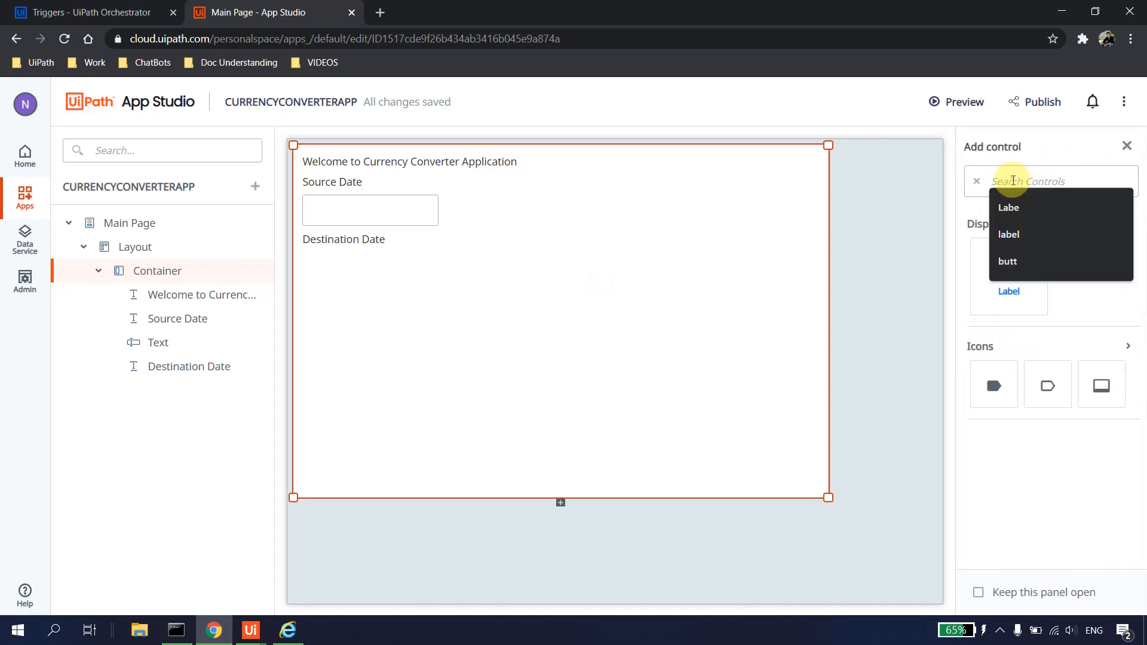
{"action": "type", "text": "text"}
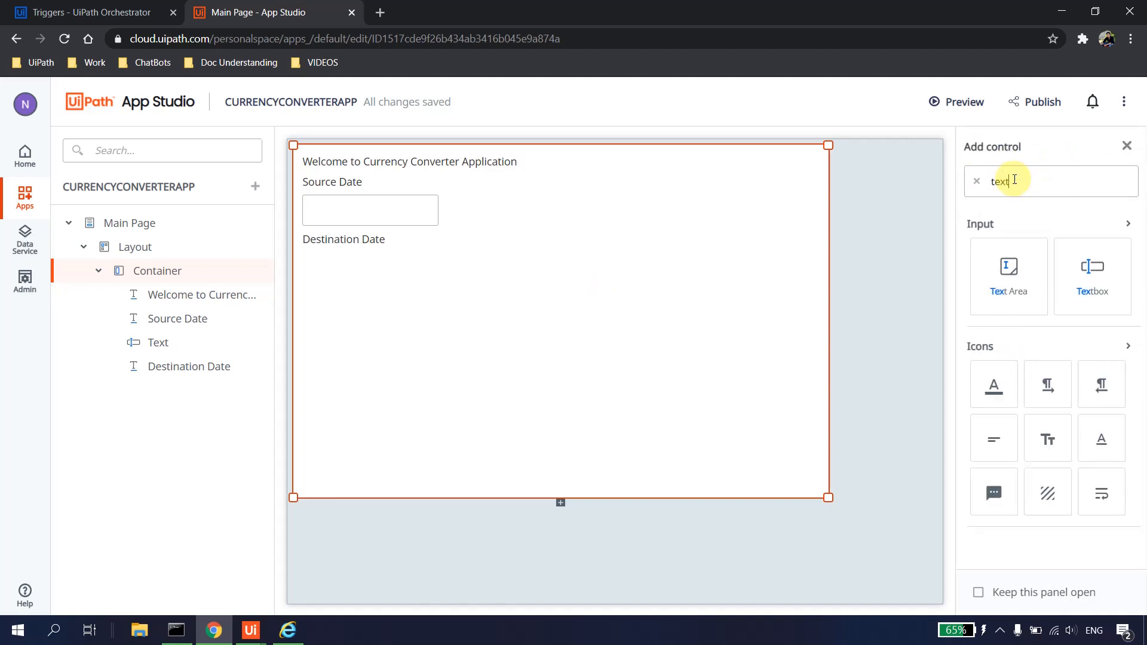
{"action": "left_click_drag", "start_coordinate": [1096, 267], "coordinate": [413, 248]}
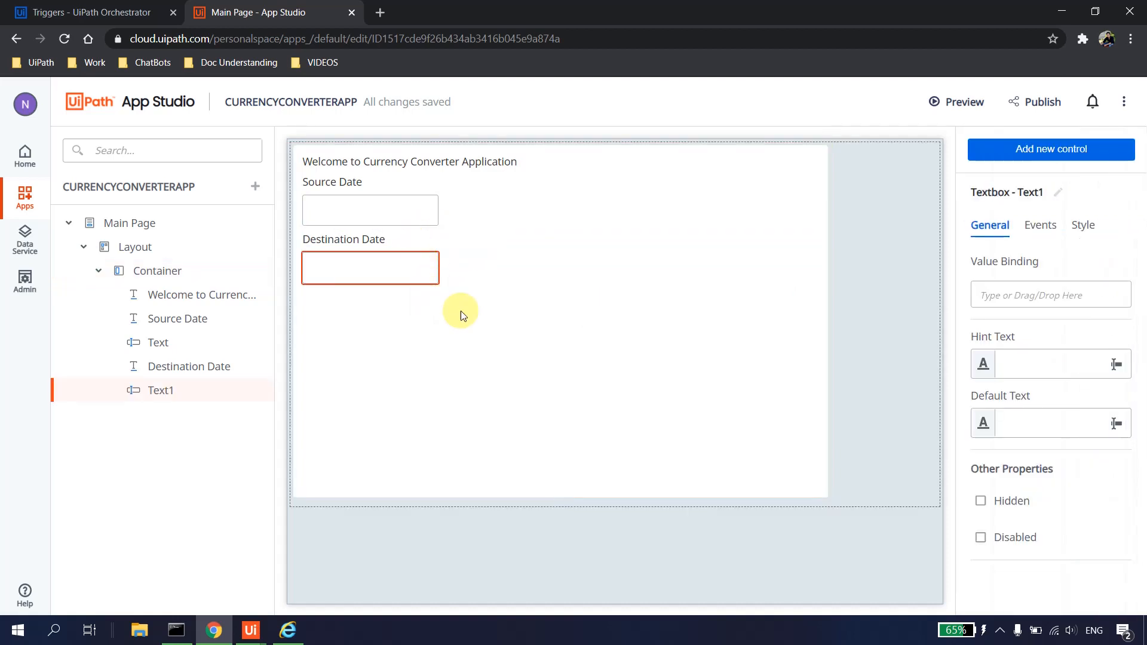
Add a Label control beneath the Destination Date textbox and set its text to "Currency".
{"action": "left_click", "coordinate": [1050, 147]}
{"action": "left_click", "coordinate": [1019, 181]}
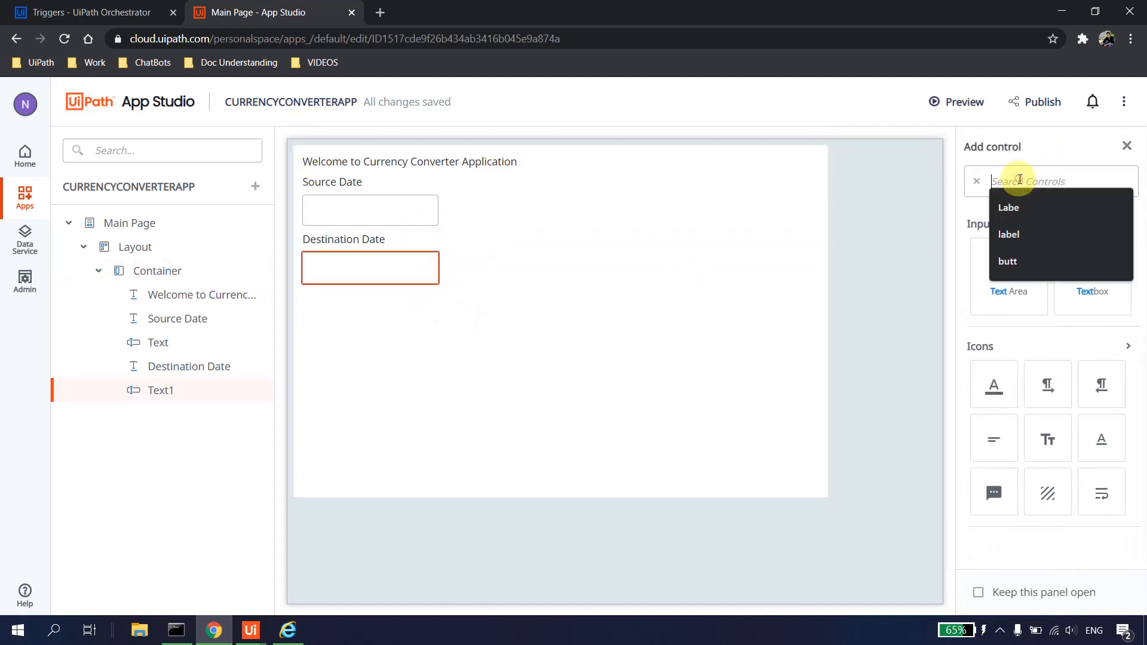
{"action": "type", "text": "label"}
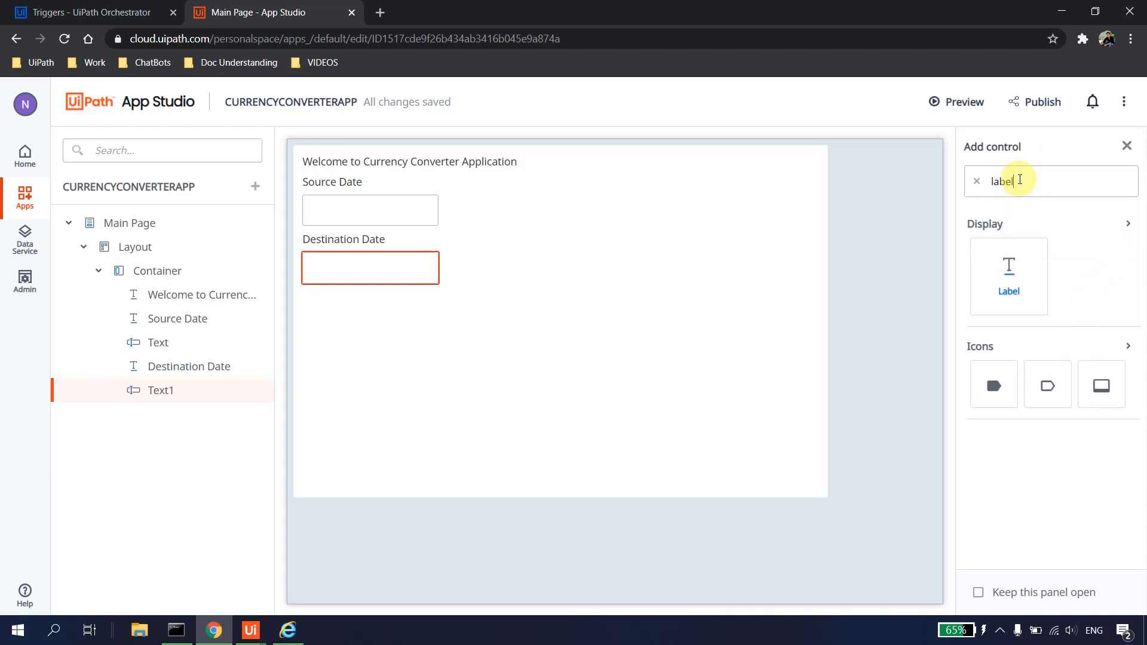
{"action": "left_click_drag", "start_coordinate": [1014, 289], "coordinate": [382, 306]}
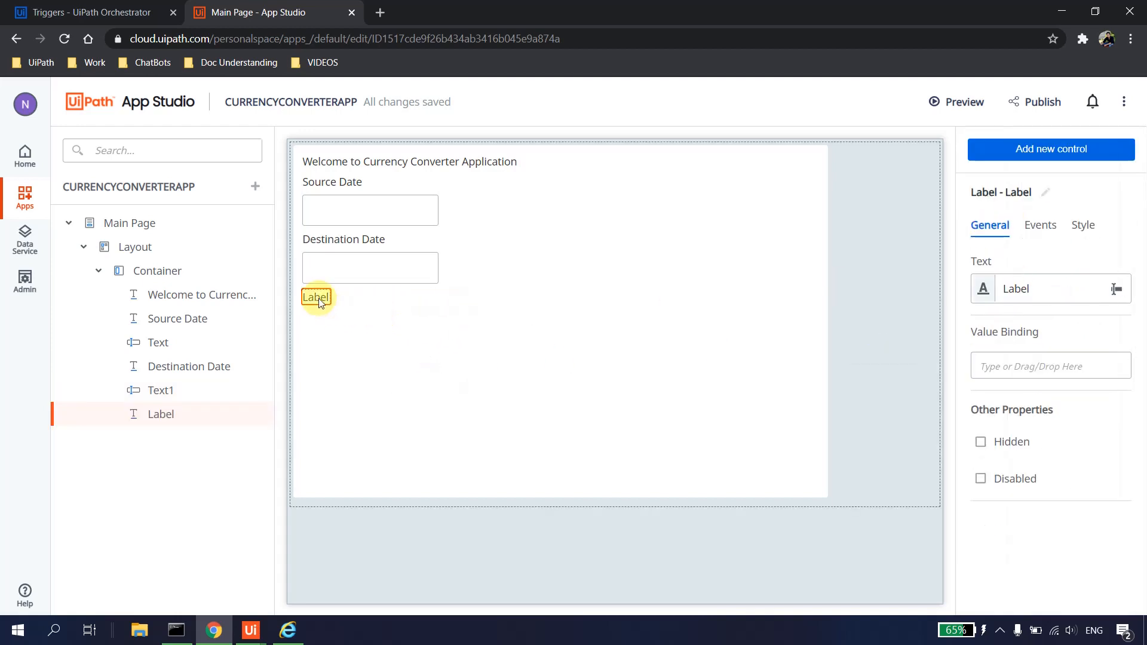
{"action": "left_click", "coordinate": [445, 297]}
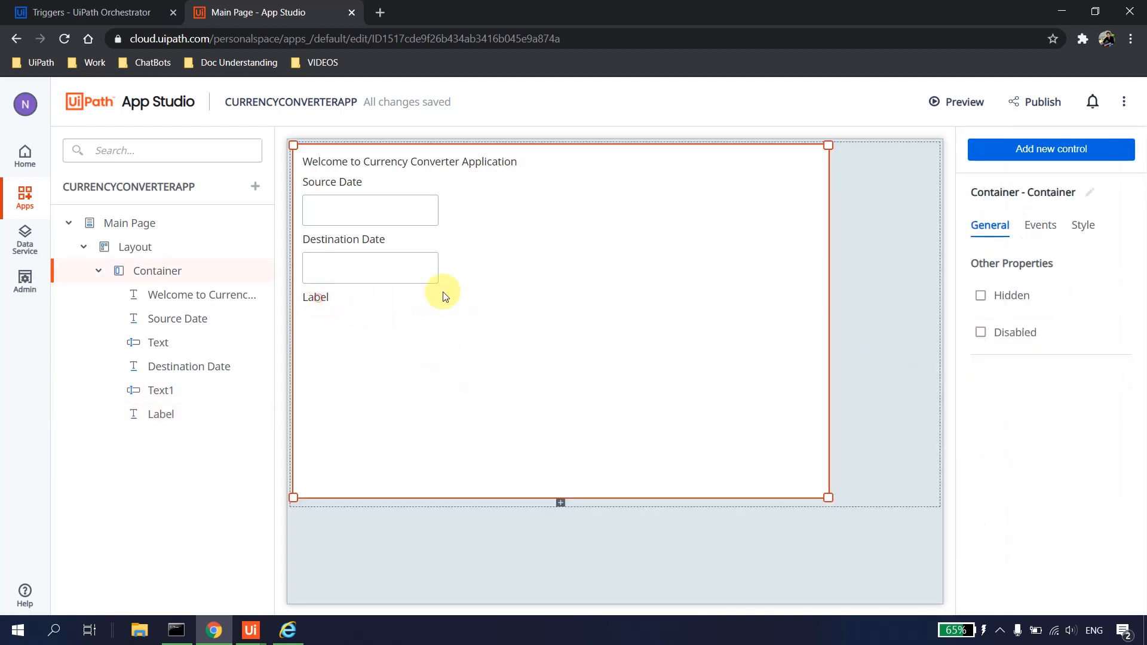
{"action": "left_click", "coordinate": [316, 297]}
{"action": "double_click", "coordinate": [1014, 281]}
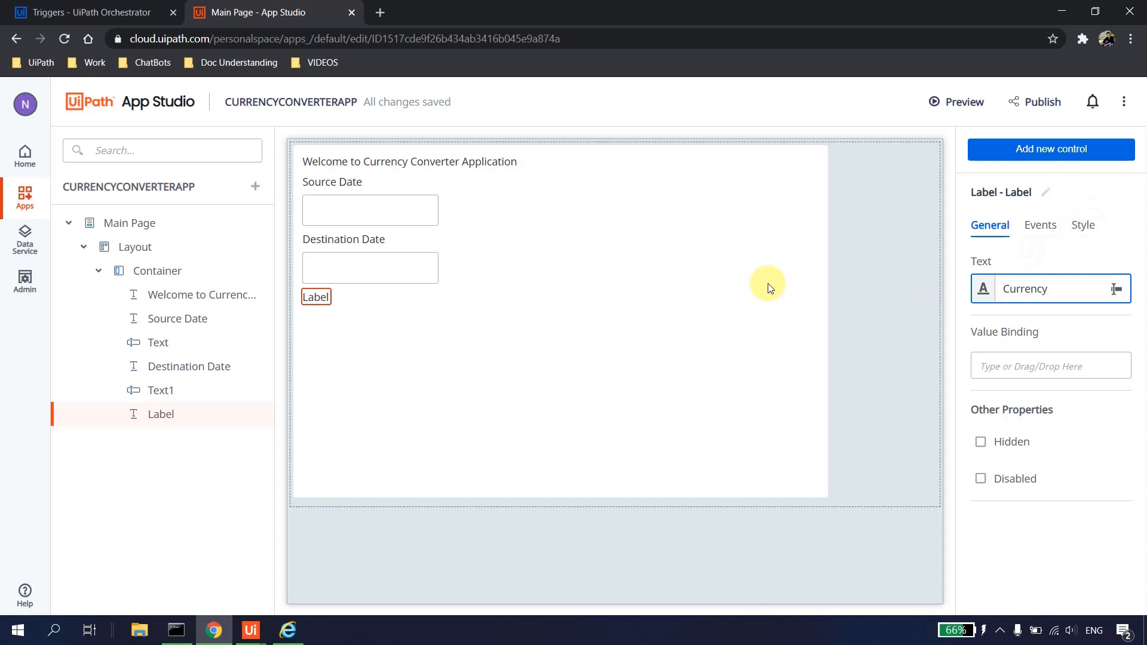
{"action": "left_click", "coordinate": [1081, 256]}
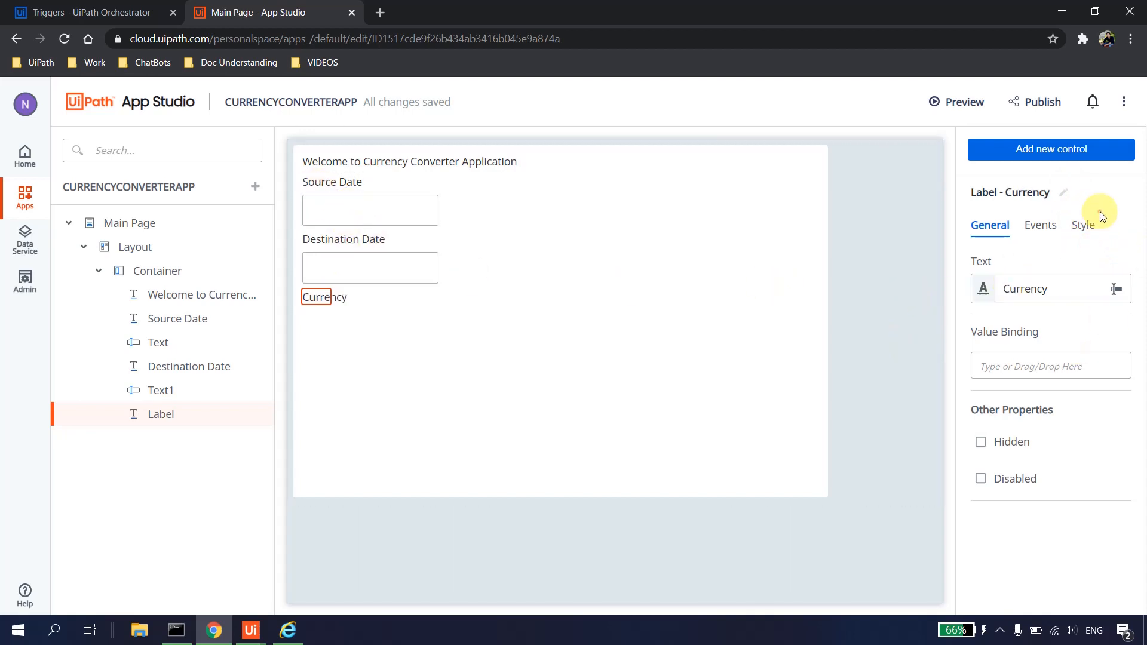
Search the controls for "text" and add a Textbox beneath the Currency label.
{"action": "left_click", "coordinate": [1053, 152]}
{"action": "left_click", "coordinate": [1015, 179]}
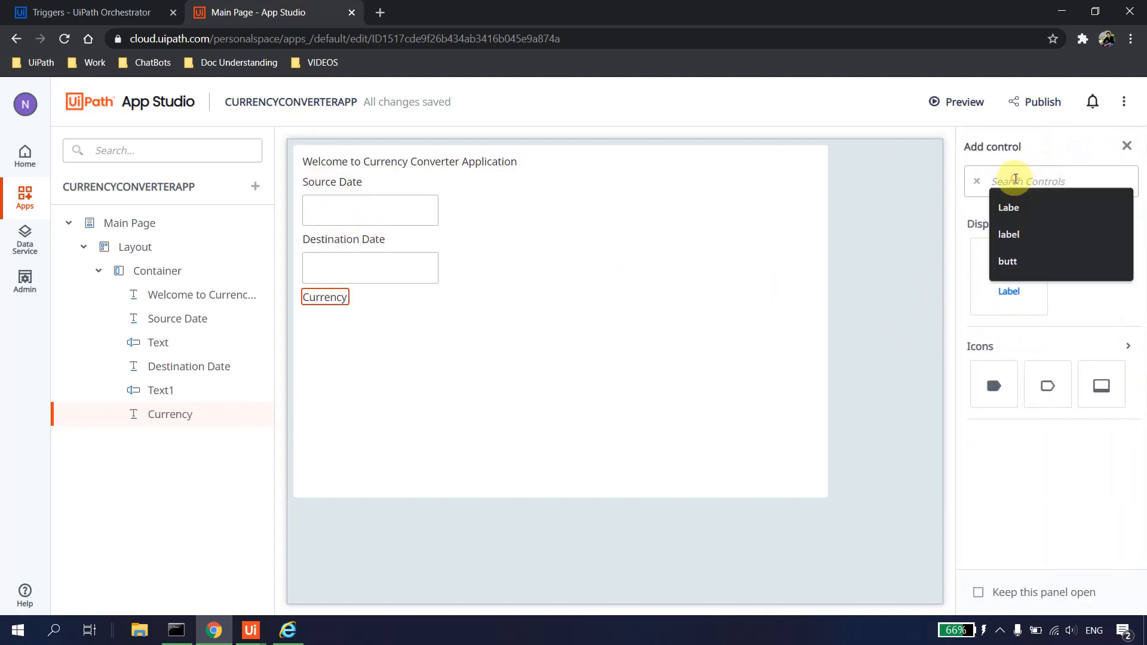
{"action": "type", "text": "text"}
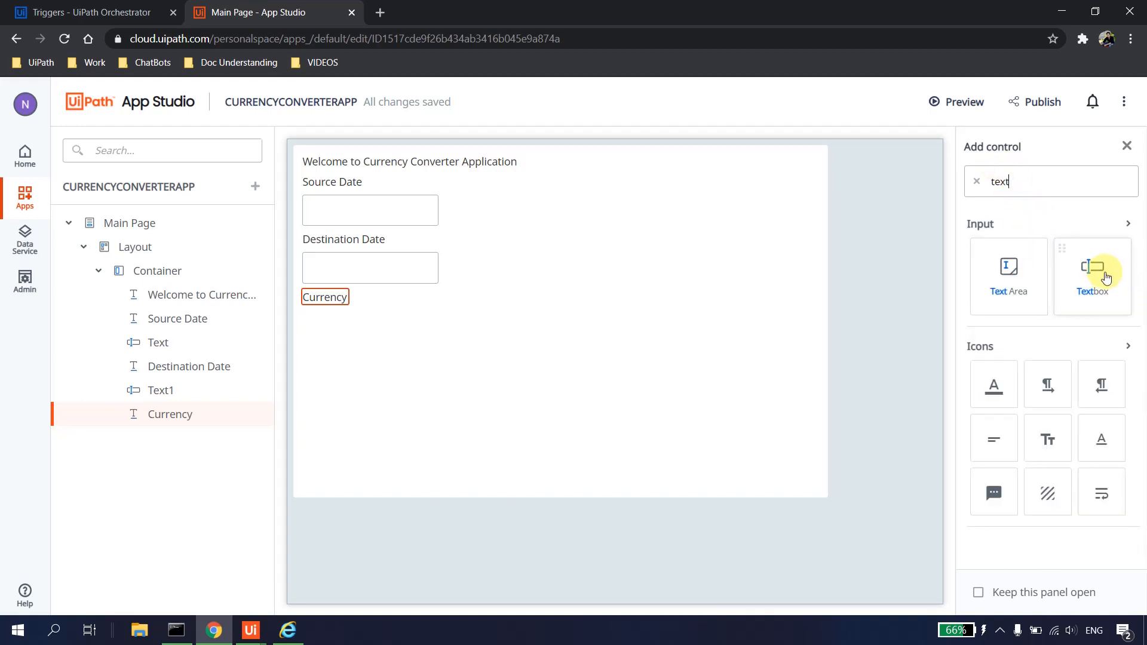
{"action": "left_click_drag", "start_coordinate": [1093, 267], "coordinate": [374, 346]}
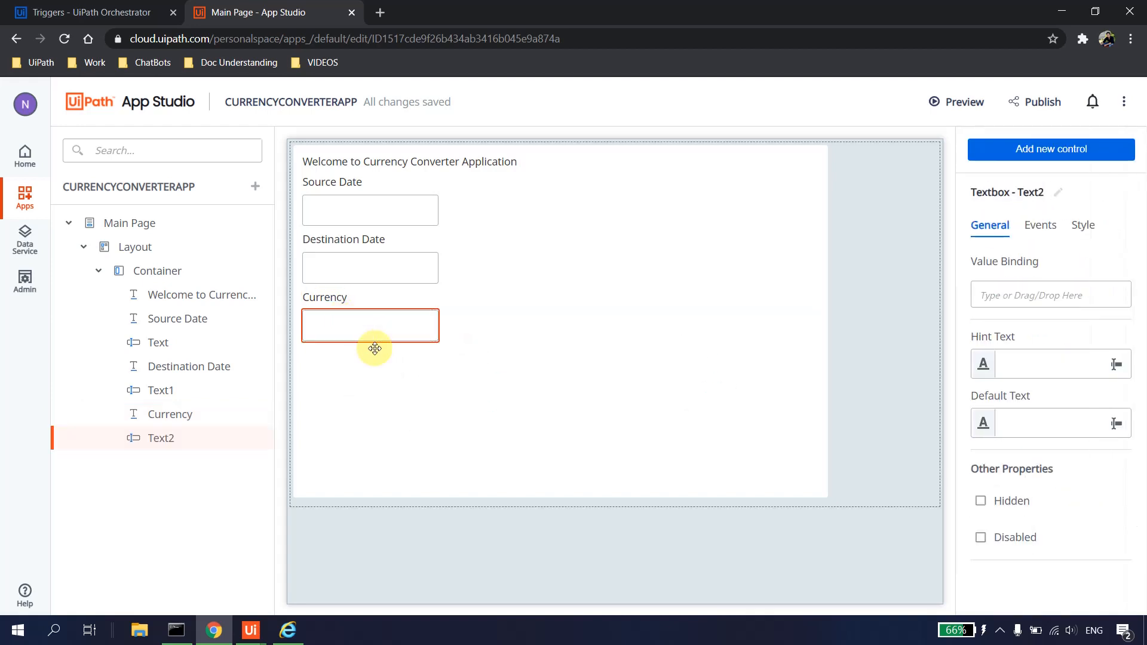
Centre the "Welcome to Currency Converter Application" label horizontally within the container.
{"action": "left_click", "coordinate": [523, 359]}
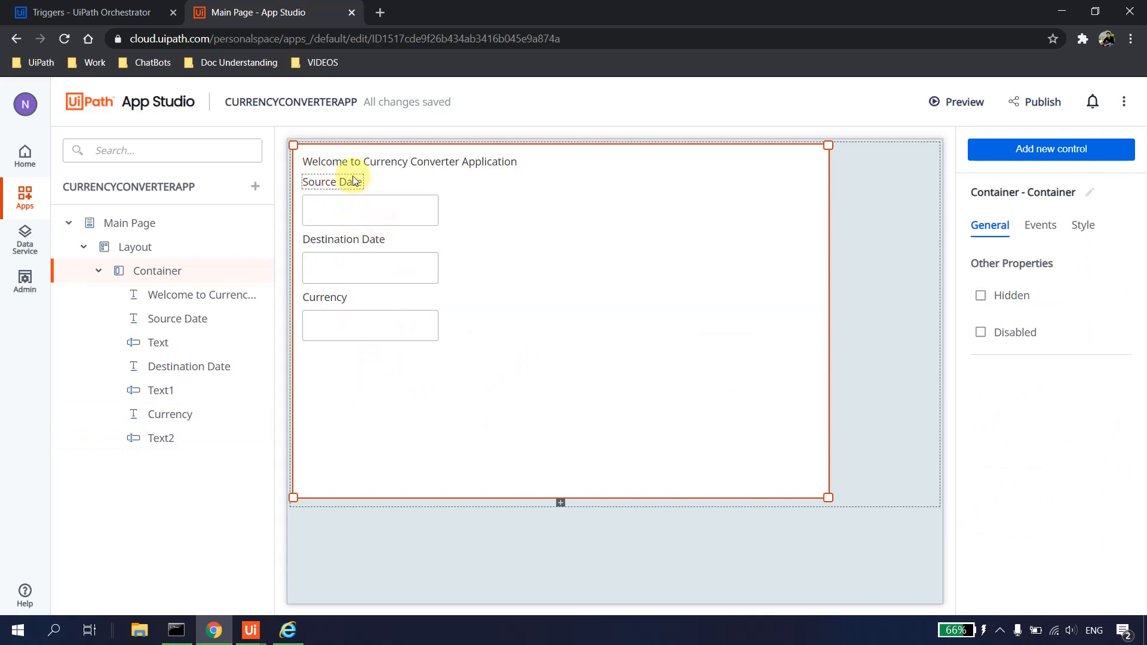
{"action": "left_click", "coordinate": [404, 163]}
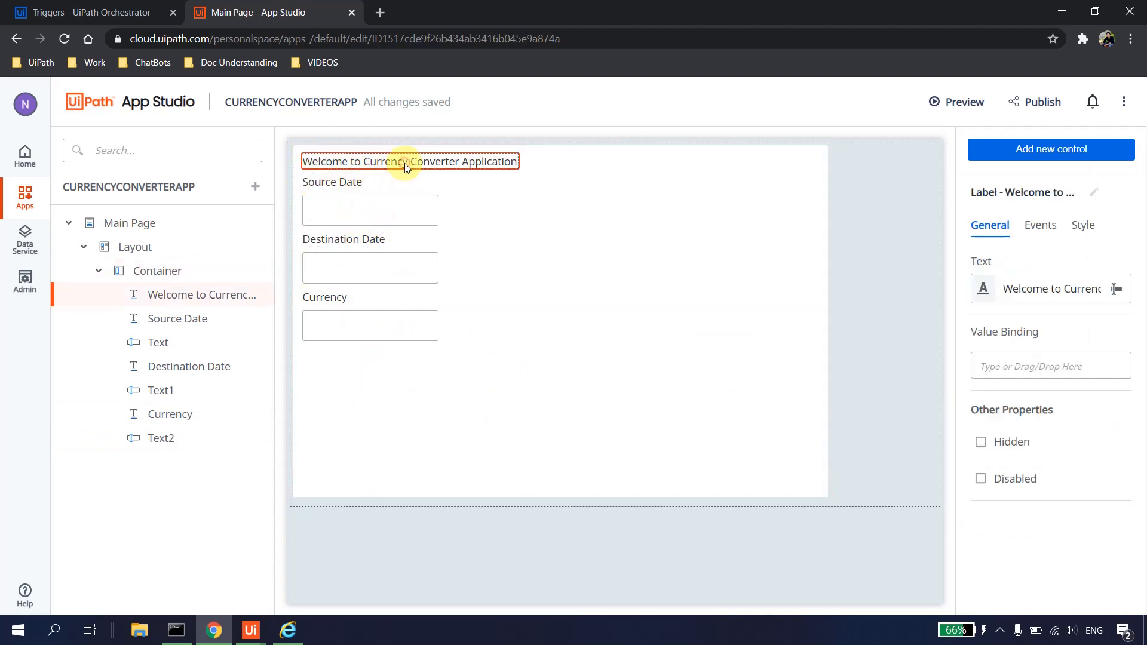
{"action": "left_click", "coordinate": [1044, 226]}
{"action": "left_click", "coordinate": [1083, 236]}
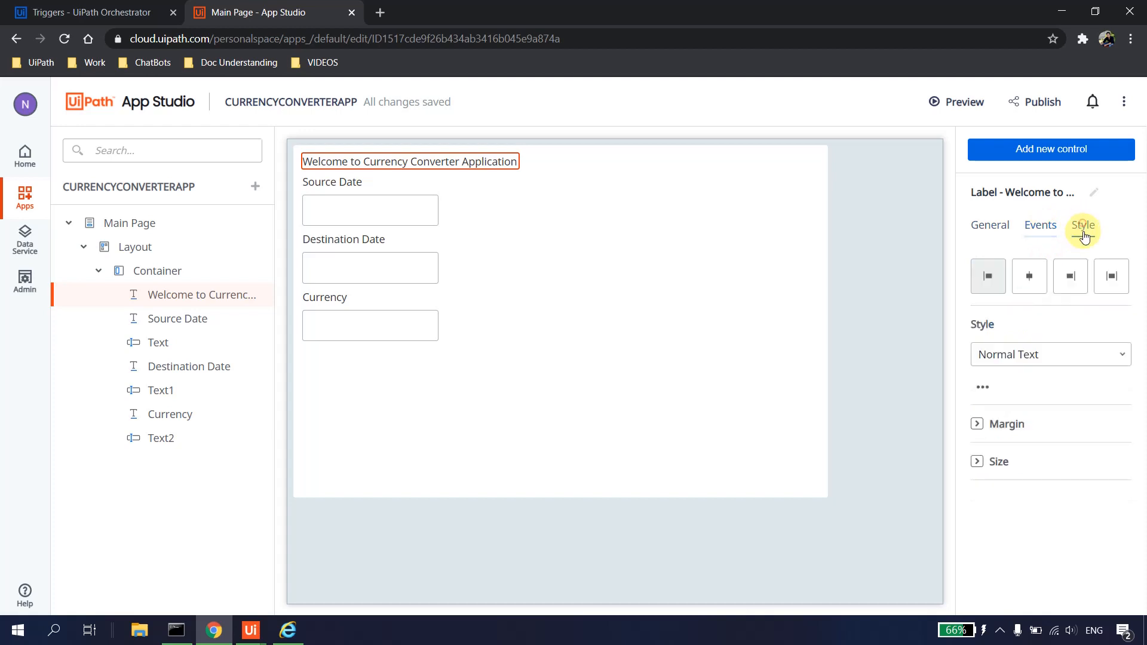
{"action": "left_click", "coordinate": [1033, 285]}
{"action": "left_click", "coordinate": [569, 256]}
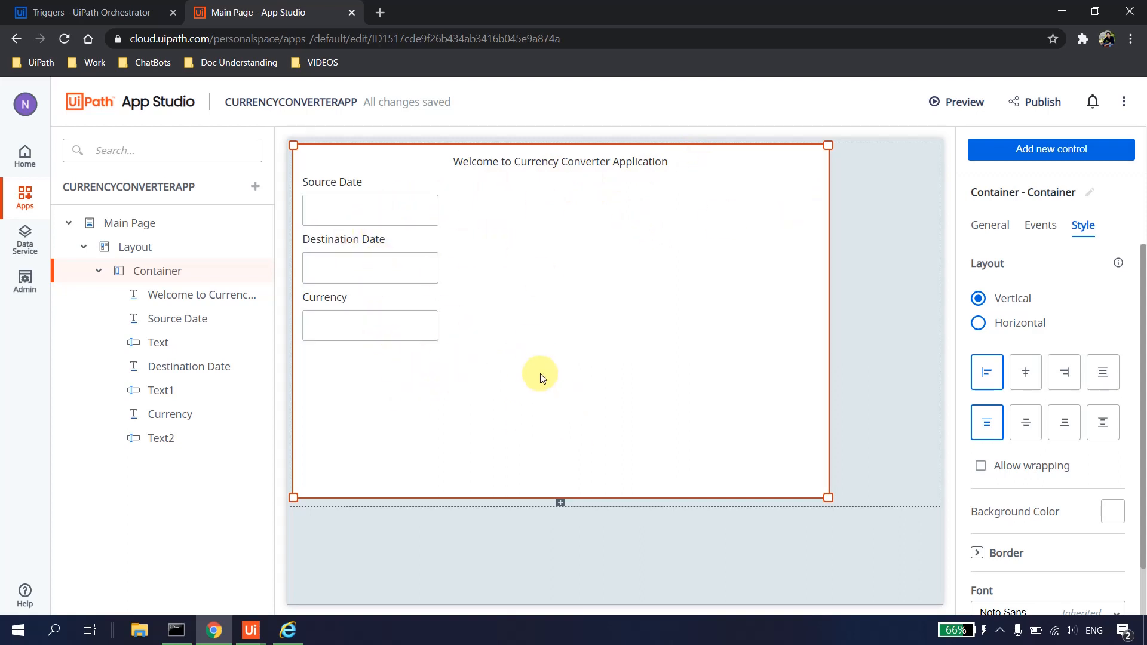
Search the controls for "bu" and add a Button beneath the Currency textbox.
{"action": "left_click", "coordinate": [1032, 165]}
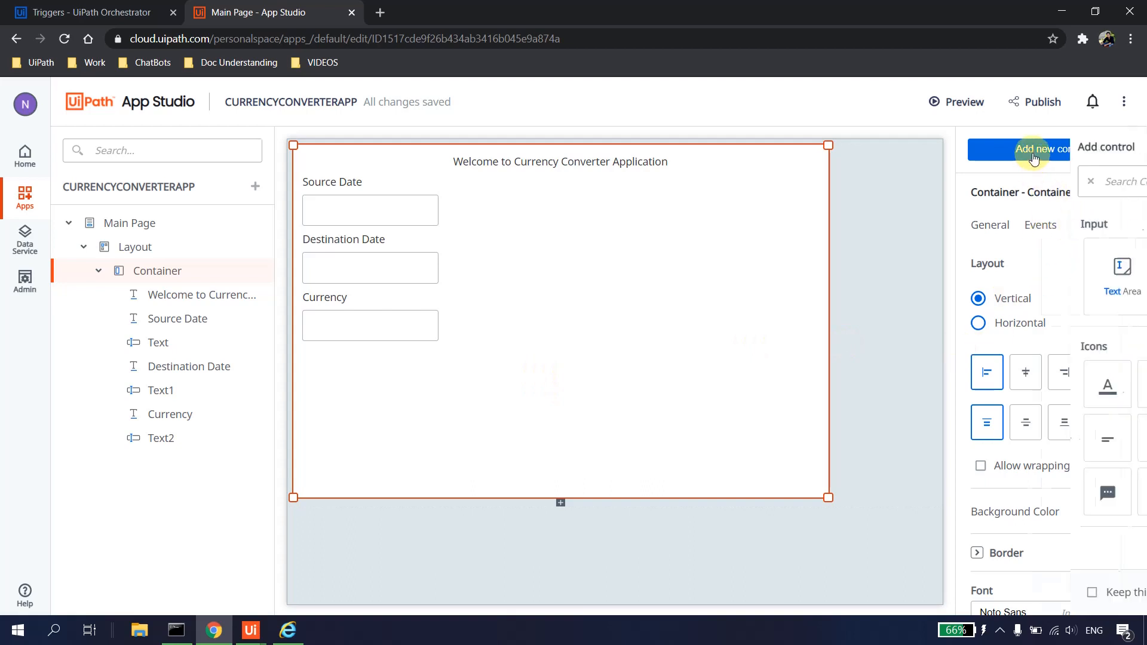
{"action": "left_click", "coordinate": [1019, 180]}
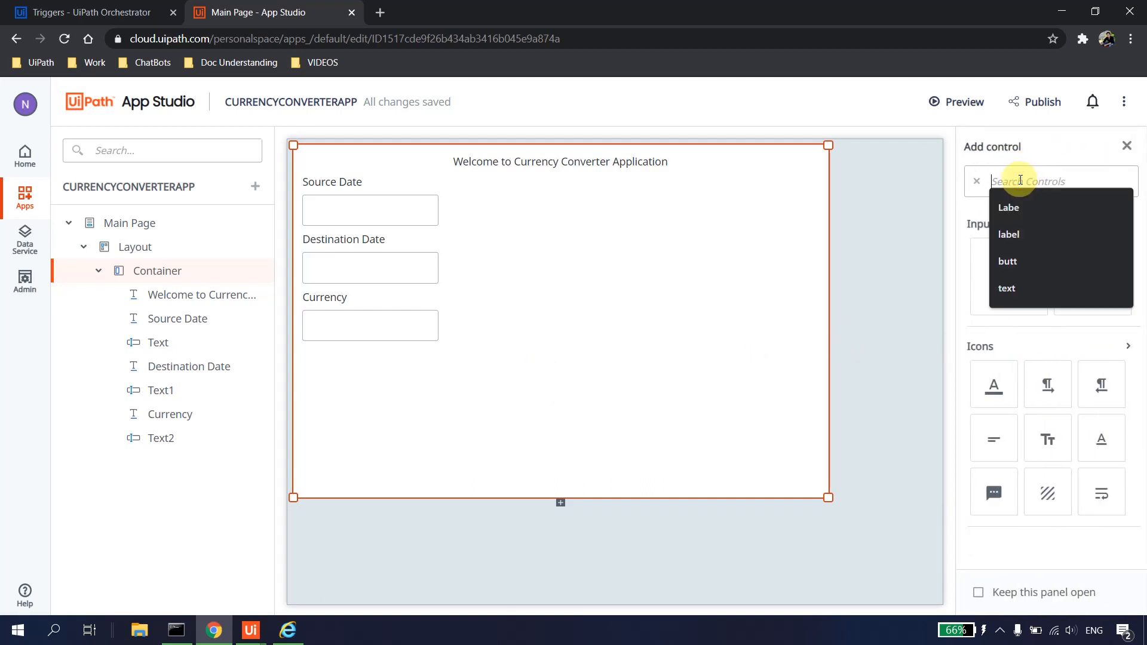
{"action": "type", "text": "bu"}
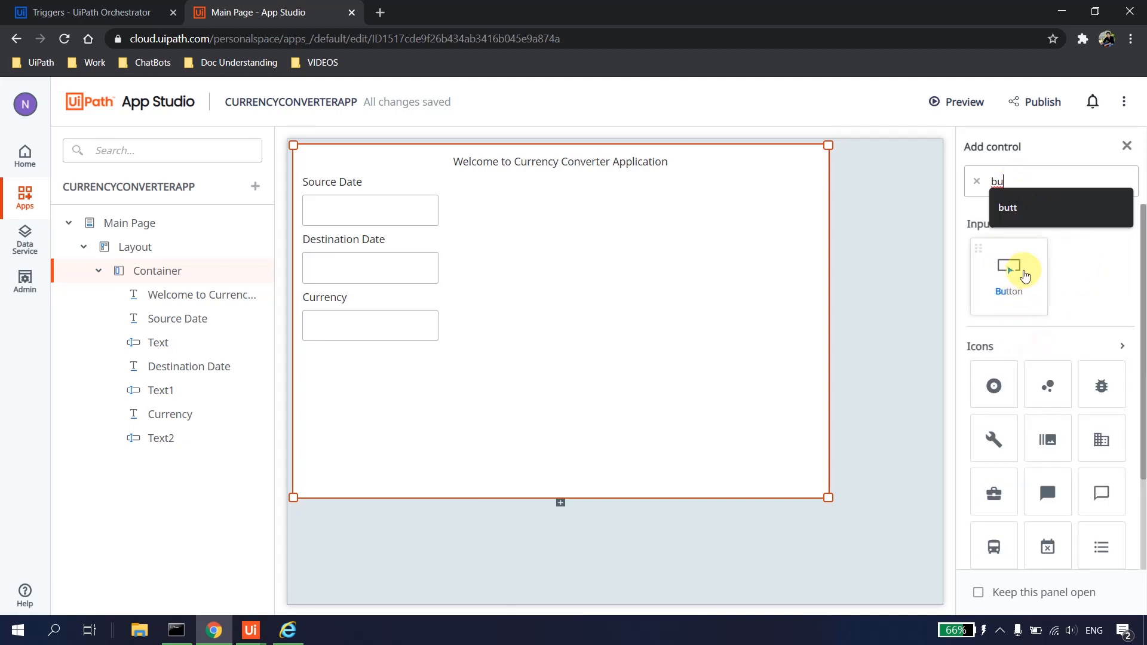
{"action": "left_click_drag", "start_coordinate": [1025, 276], "coordinate": [481, 368]}
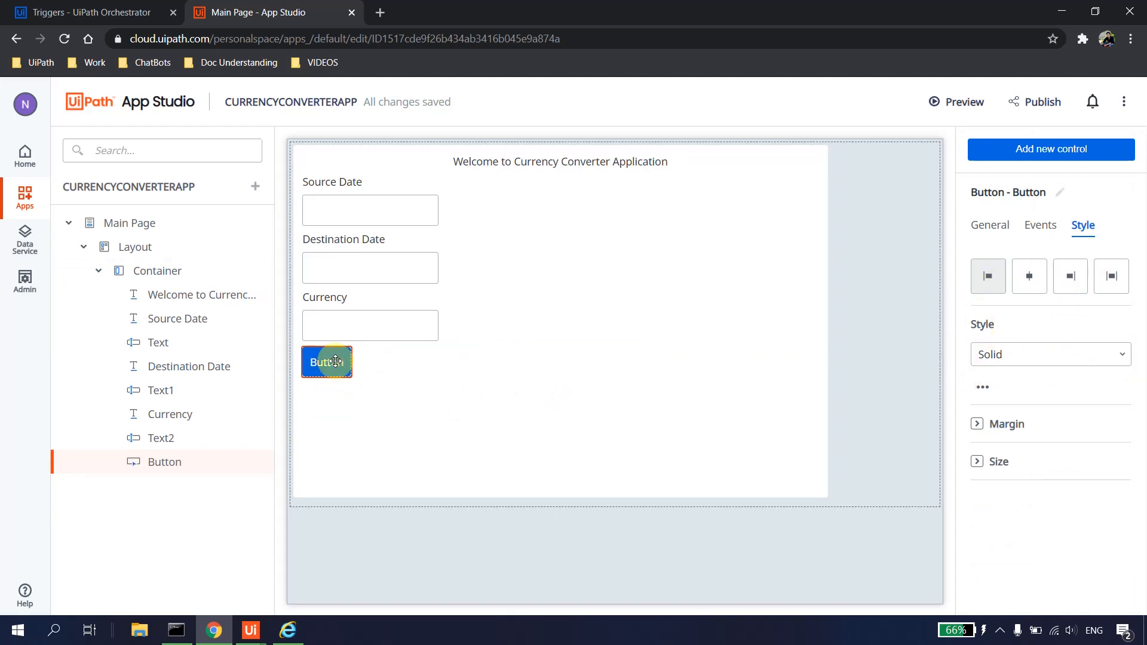
{"action": "left_click", "coordinate": [909, 269]}
{"action": "left_click", "coordinate": [990, 225]}
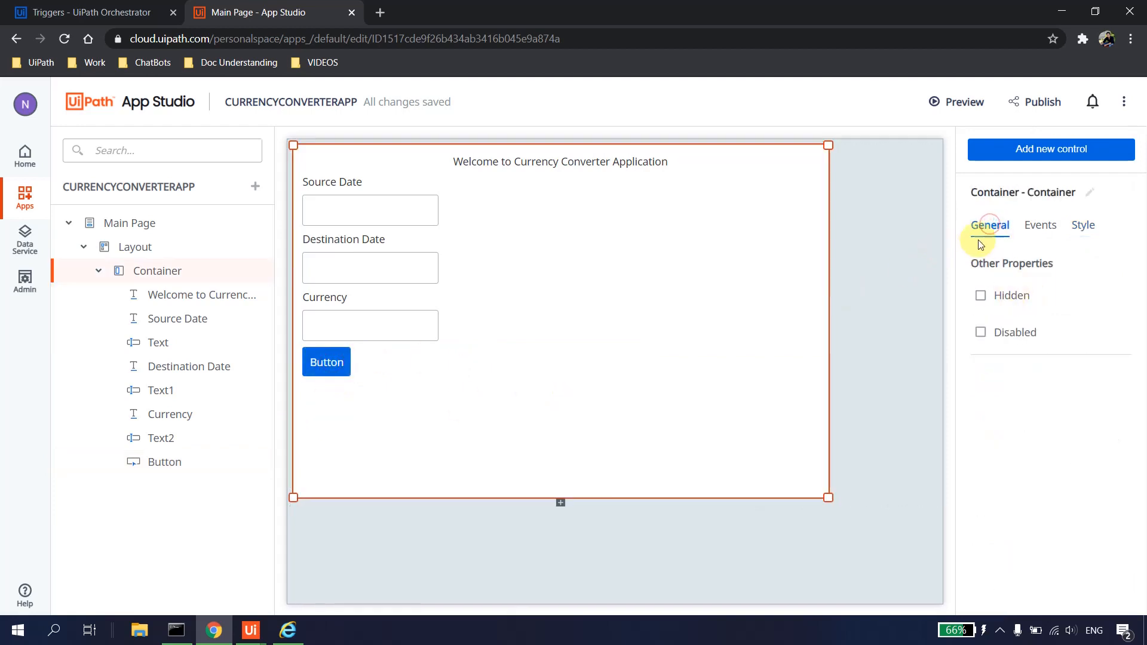
{"action": "left_click", "coordinate": [1040, 225]}
{"action": "left_click", "coordinate": [993, 228]}
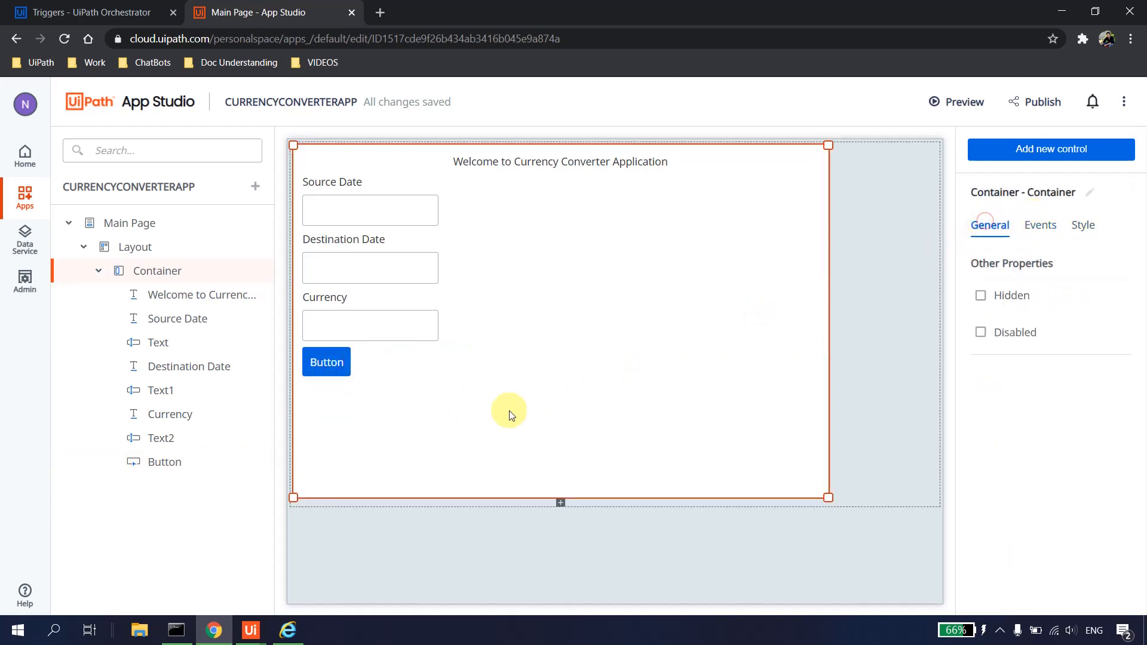
{"action": "left_click", "coordinate": [449, 409]}
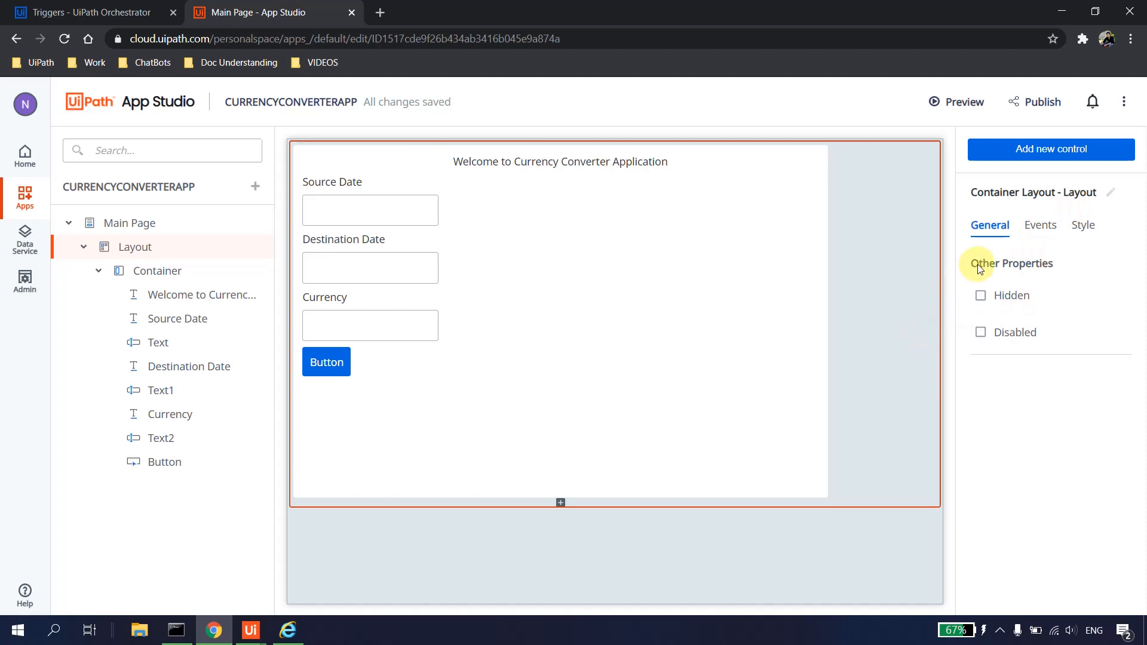
Search the controls for "label", add a Label beneath the button and clear its text.
{"action": "left_click", "coordinate": [1061, 153]}
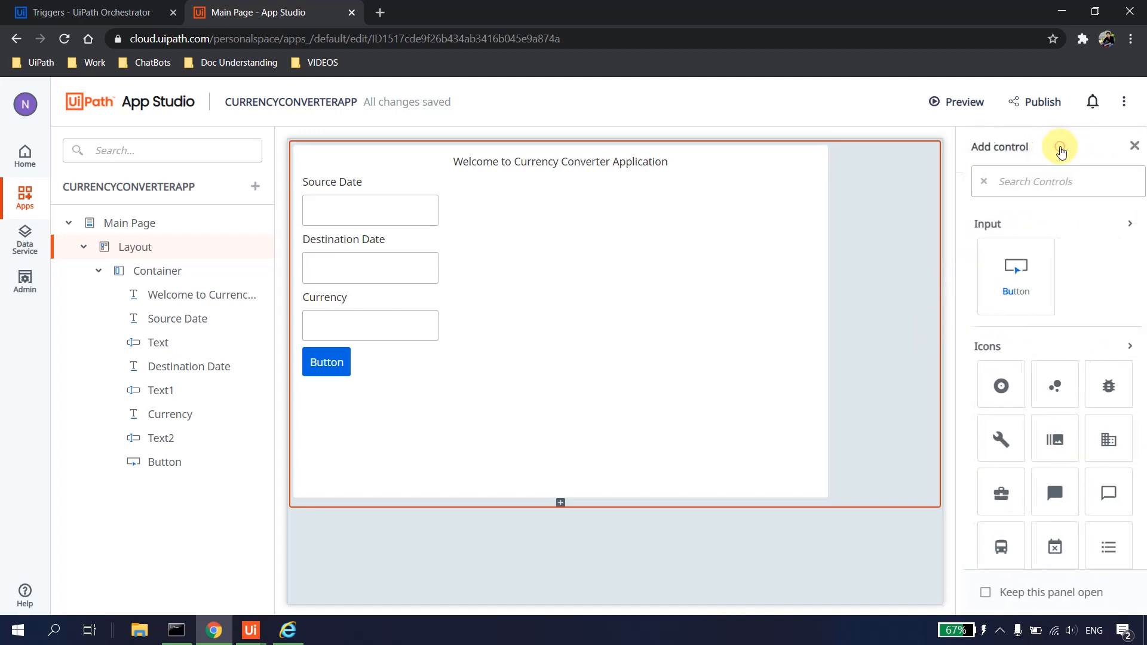
{"action": "type", "text": "label"}
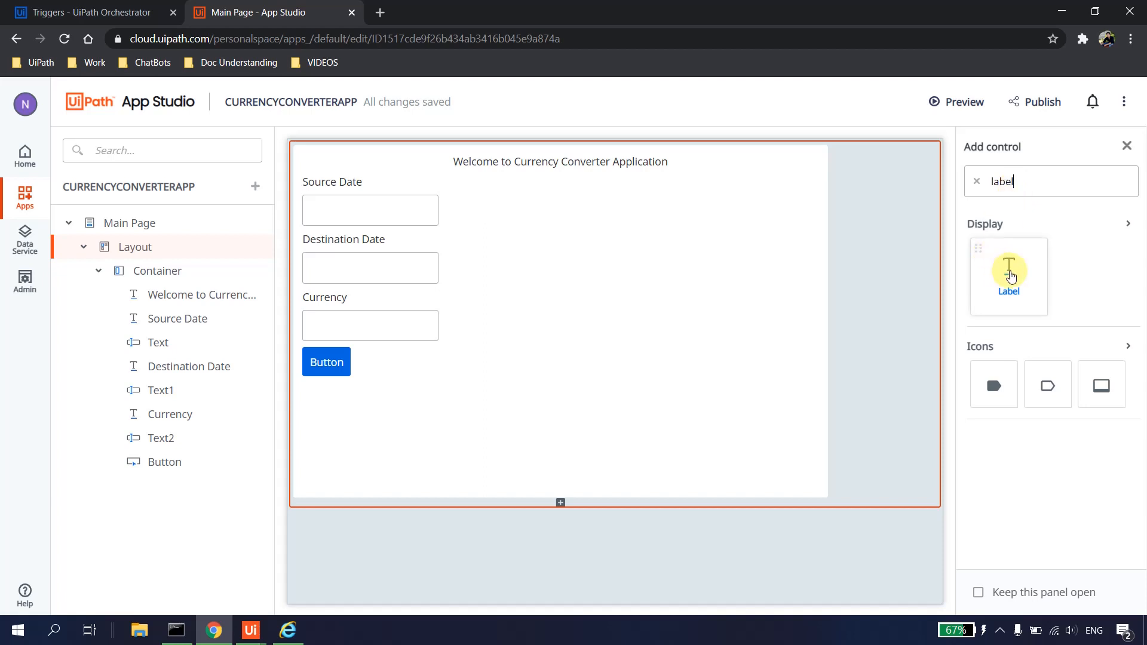
{"action": "left_click_drag", "start_coordinate": [1012, 272], "coordinate": [325, 389]}
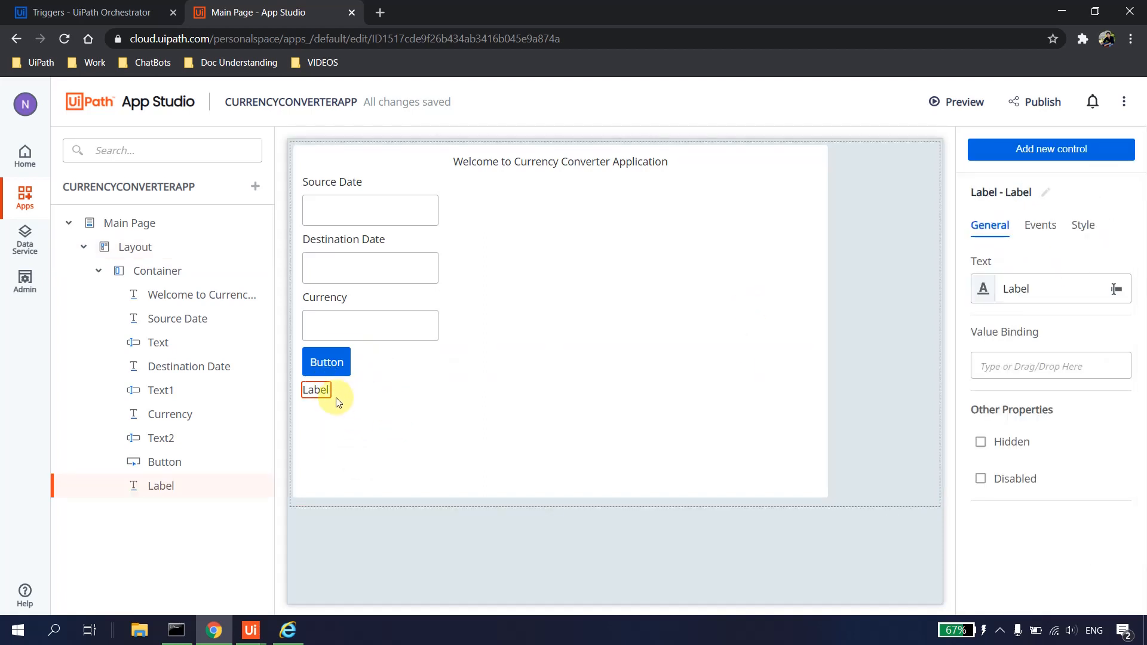
{"action": "left_click", "coordinate": [314, 395]}
{"action": "left_click", "coordinate": [314, 396]}
{"action": "double_click", "coordinate": [1015, 290]}
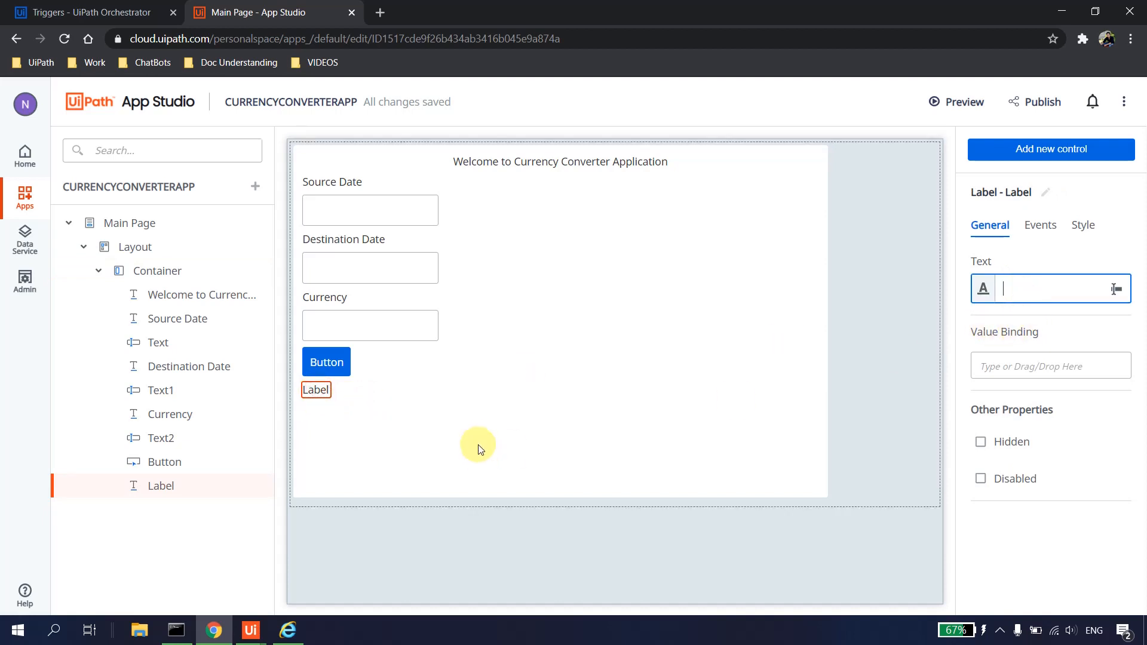
{"action": "left_click", "coordinate": [491, 418]}
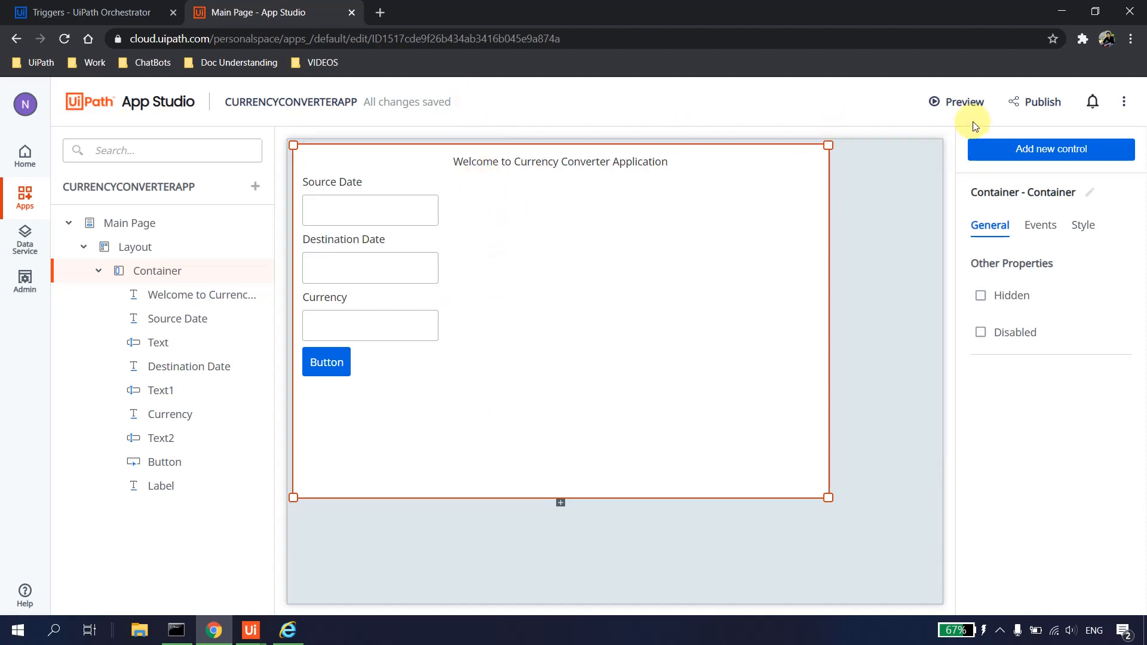
Preview the app and test it with Source Date 232, Destination Date 2342 and Currency "sdf", submitting with the button.
{"action": "left_click", "coordinate": [965, 106]}
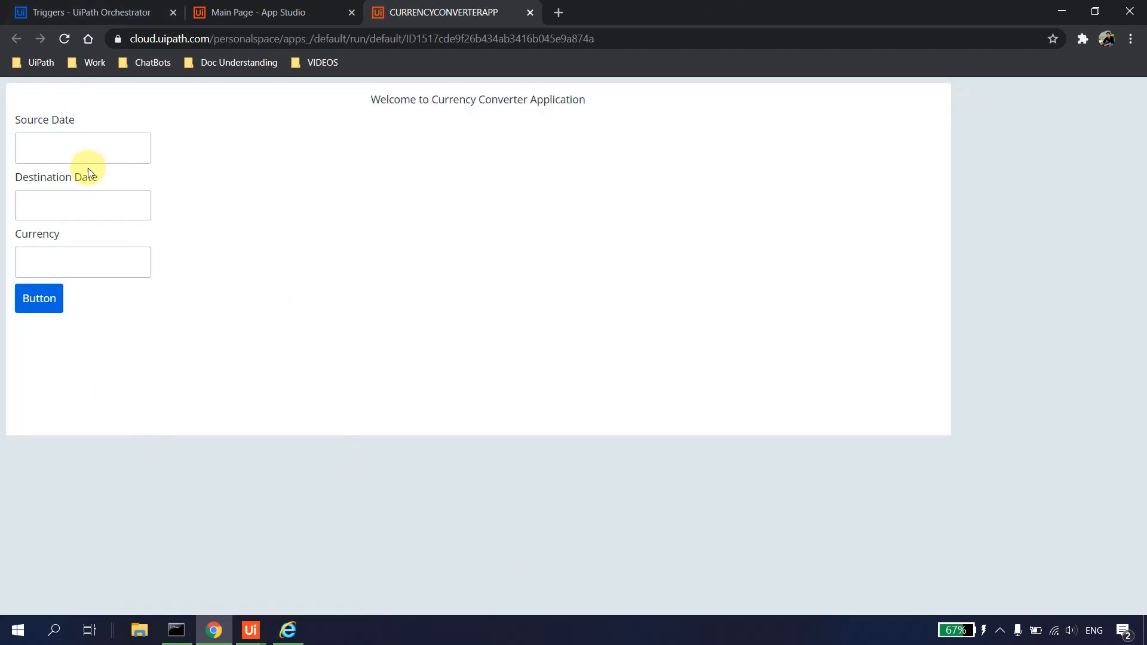
{"action": "left_click", "coordinate": [84, 141]}
{"action": "type", "text": "232"}
{"action": "type", "text": "2342"}
{"action": "left_click", "coordinate": [56, 256]}
{"action": "left_click", "coordinate": [42, 299]}
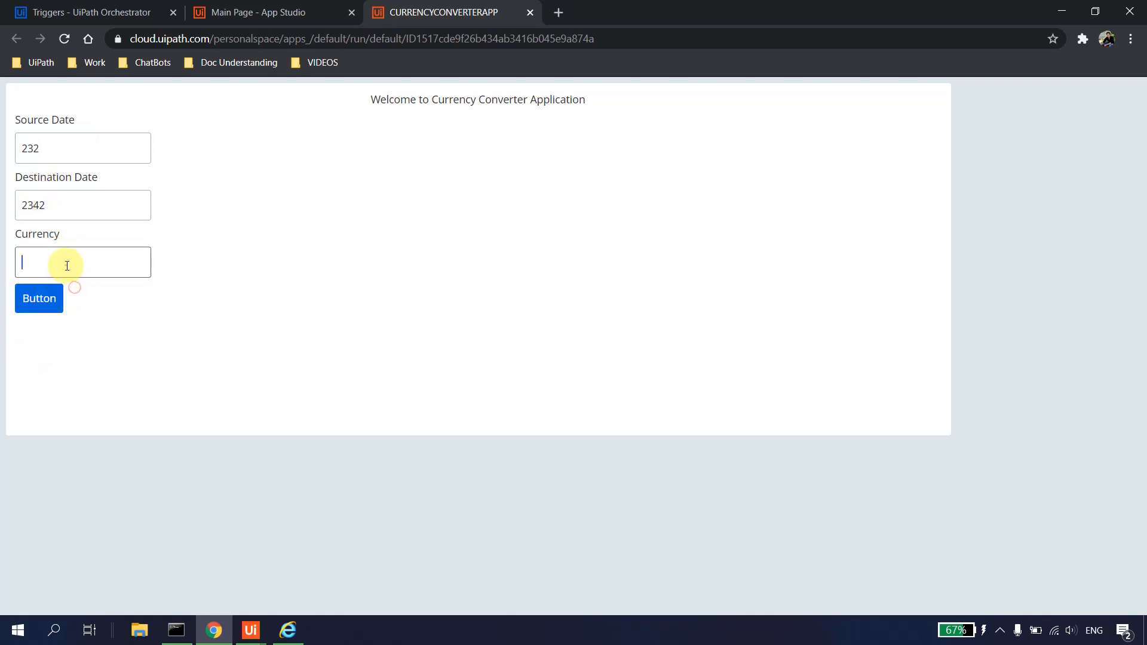
{"action": "type", "text": "sdf"}
{"action": "left_click", "coordinate": [37, 297]}
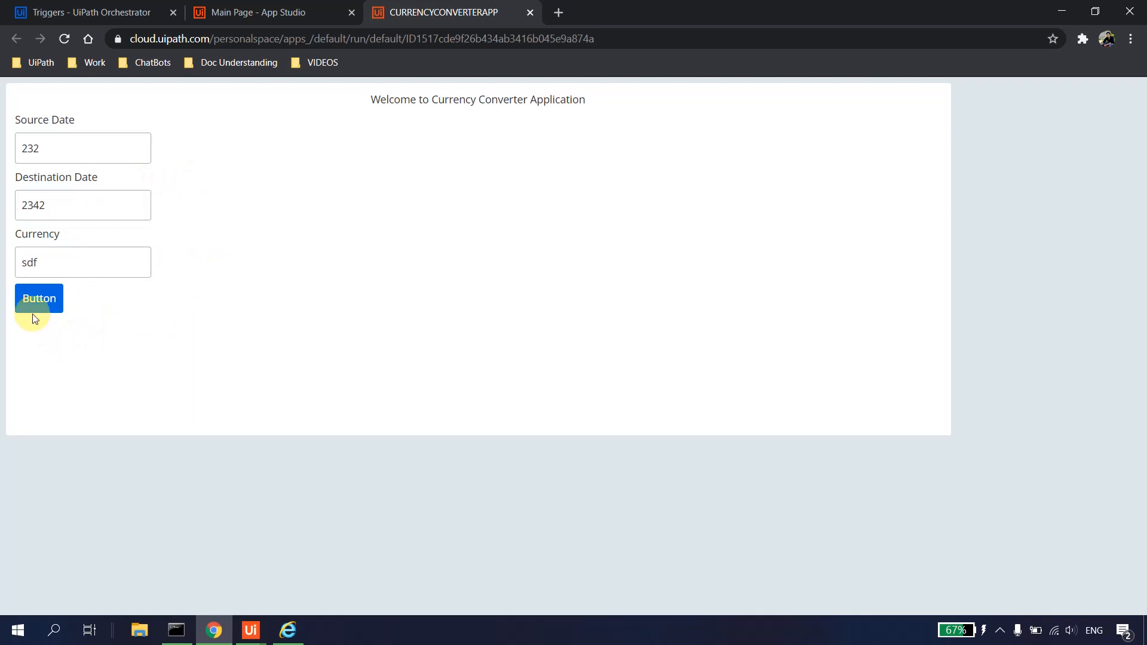
Clear the three test entries and close the app preview.
{"action": "double_click", "coordinate": [55, 265]}
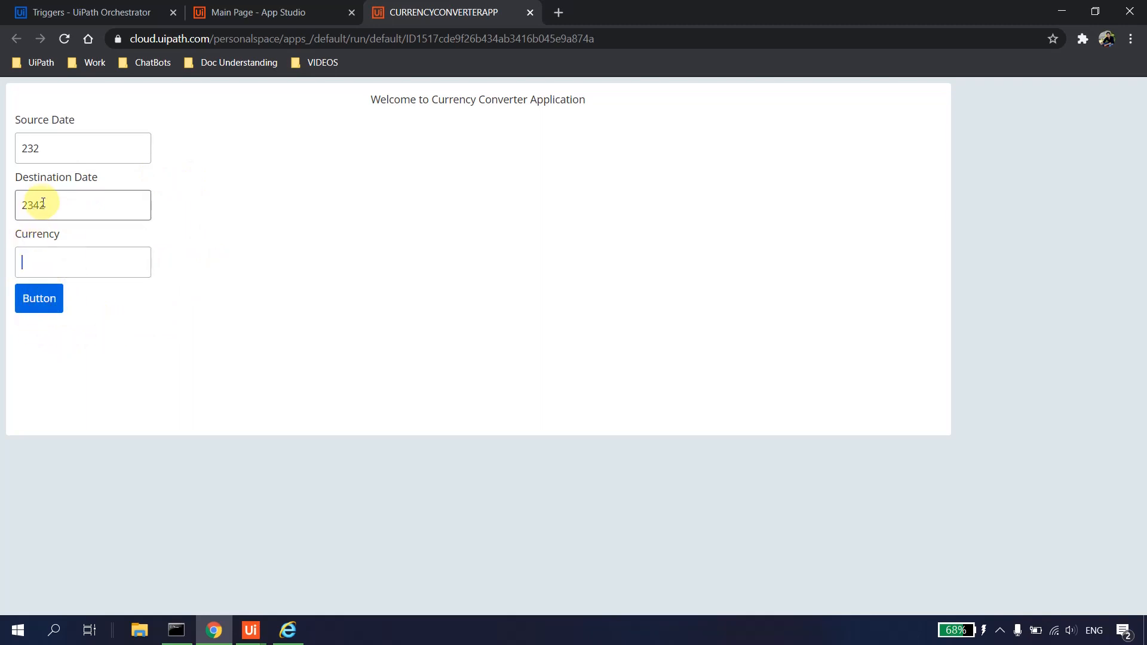
{"action": "double_click", "coordinate": [71, 147]}
{"action": "key", "text": "BackSpace"}
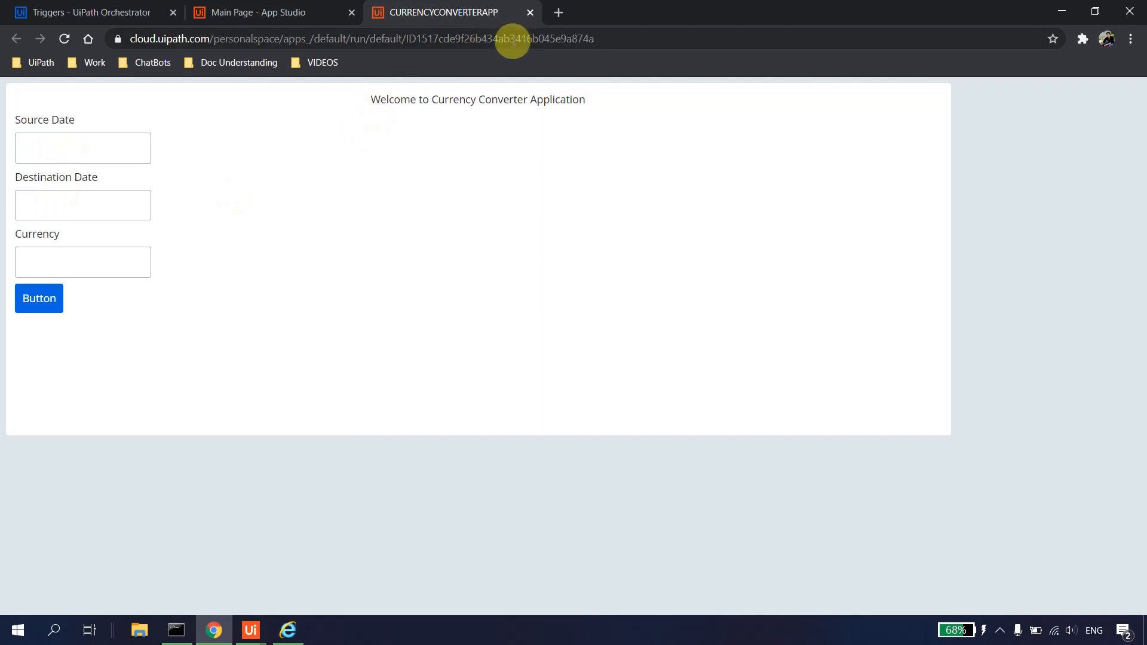
{"action": "left_click", "coordinate": [529, 12]}
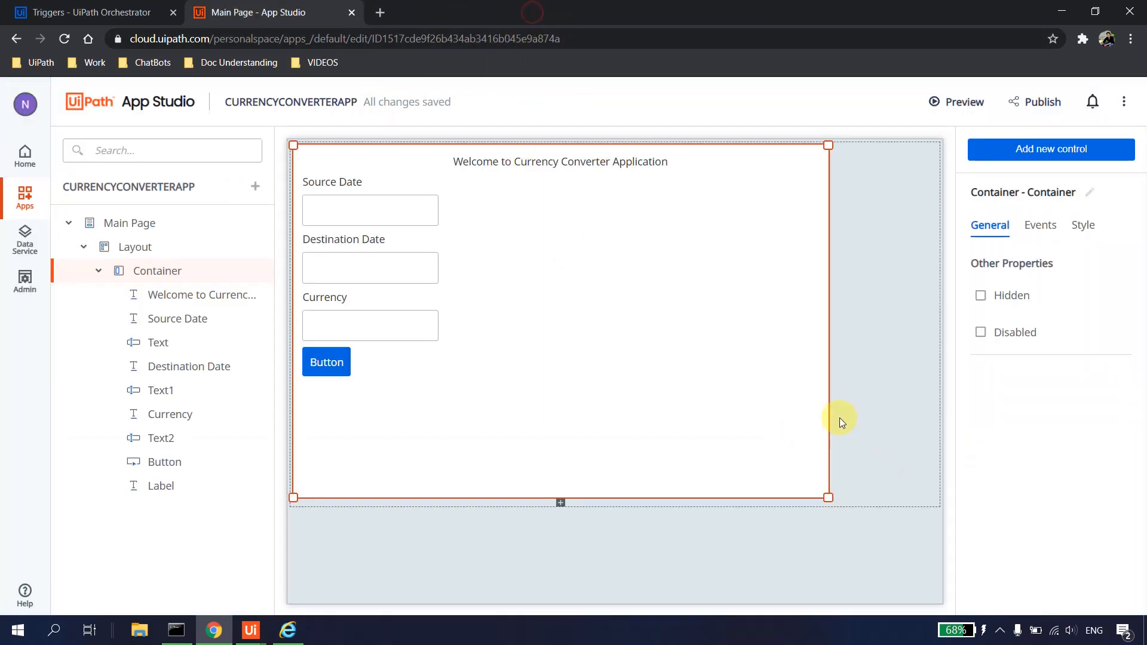
Narrow the form container to a little over half of the page width, keeping its height.
{"action": "left_click", "coordinate": [830, 495]}
{"action": "left_click", "coordinate": [721, 405]}
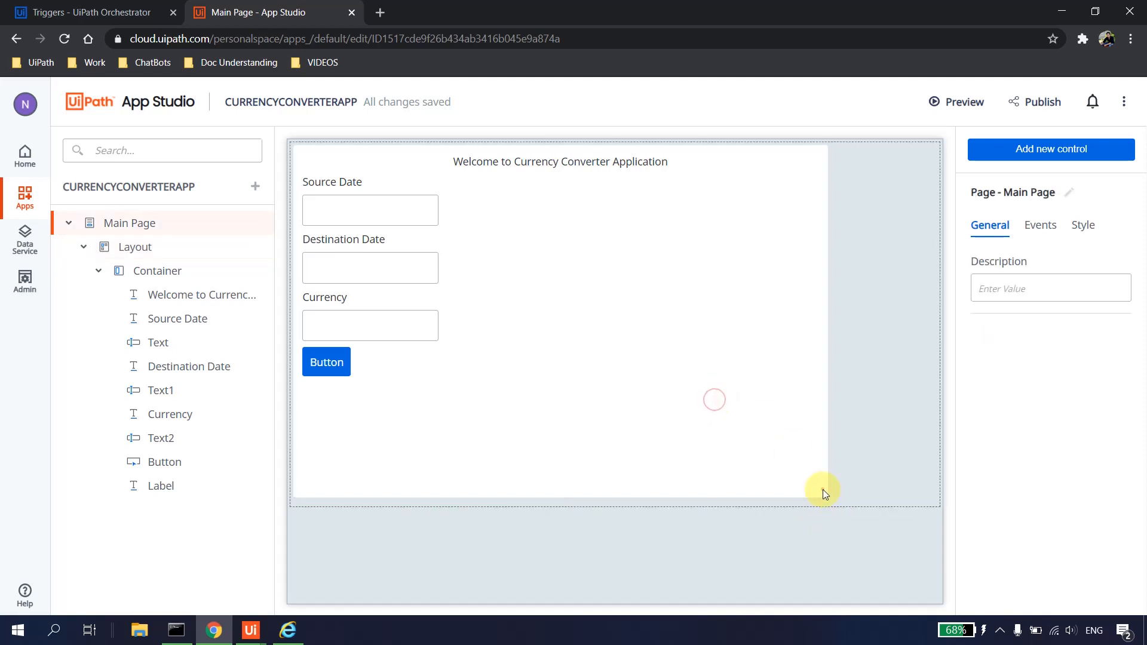
{"action": "left_click", "coordinate": [827, 495]}
{"action": "left_click_drag", "start_coordinate": [828, 496], "coordinate": [666, 495]}
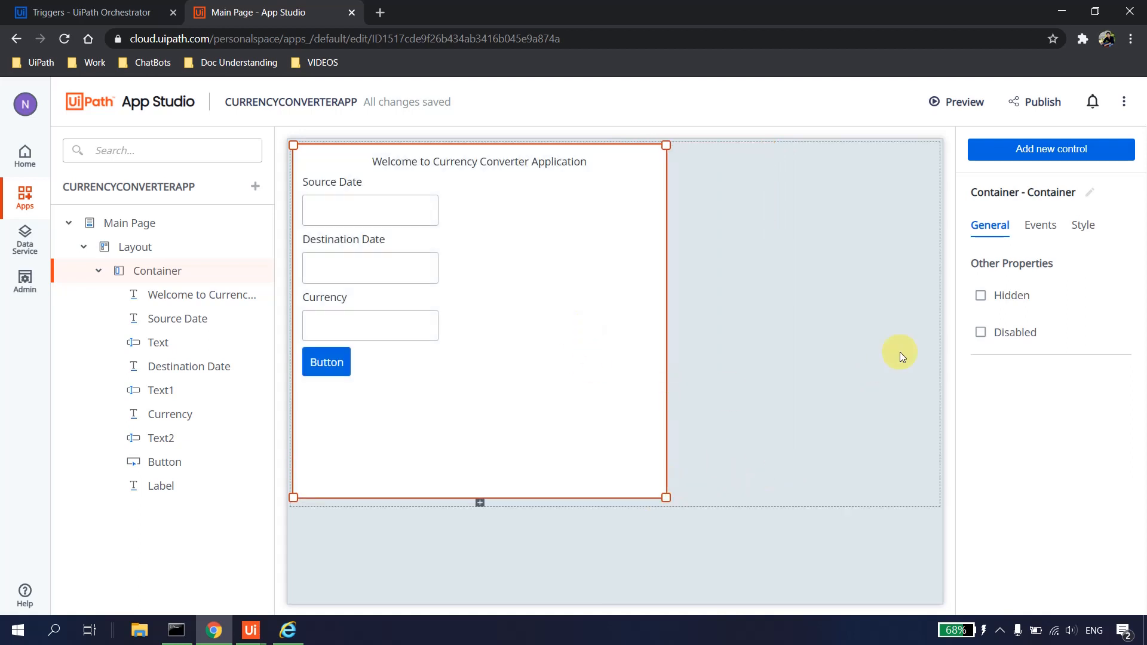
{"action": "left_click", "coordinate": [590, 381]}
{"action": "left_click", "coordinate": [353, 183]}
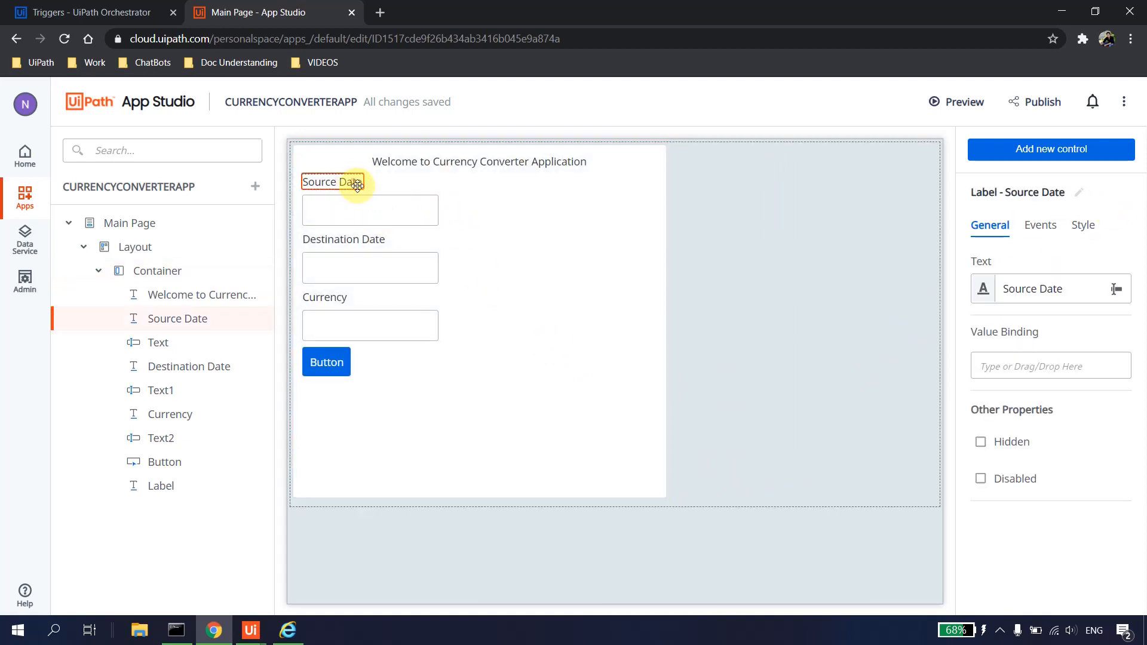
{"action": "left_click", "coordinate": [1041, 226]}
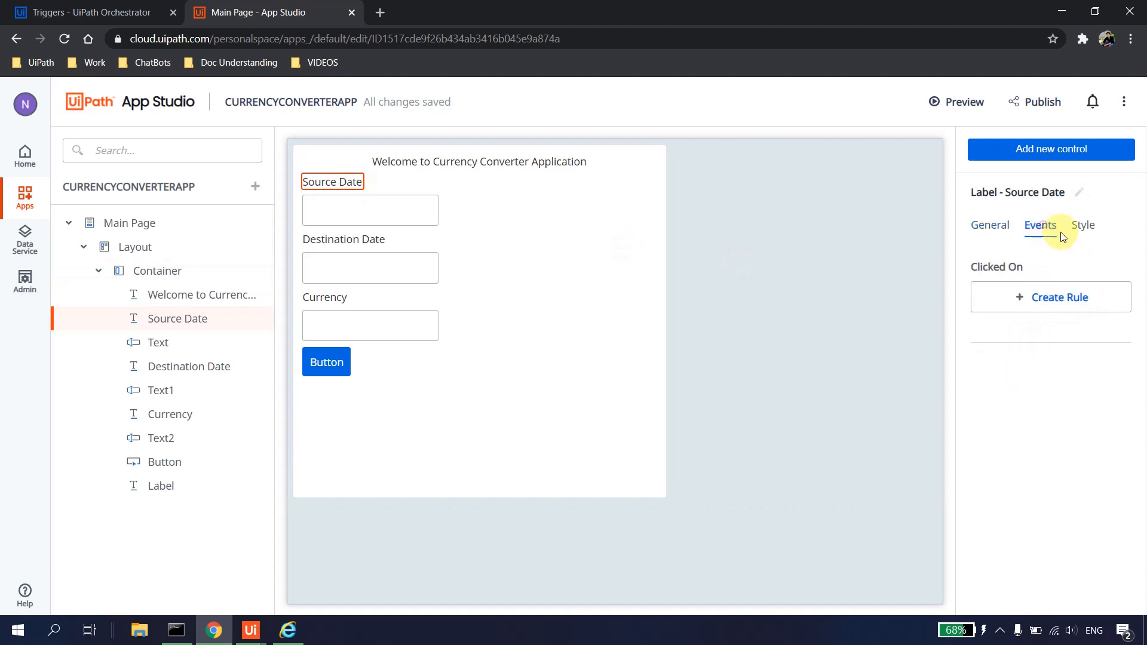
{"action": "left_click", "coordinate": [1083, 226]}
{"action": "left_click", "coordinate": [866, 312]}
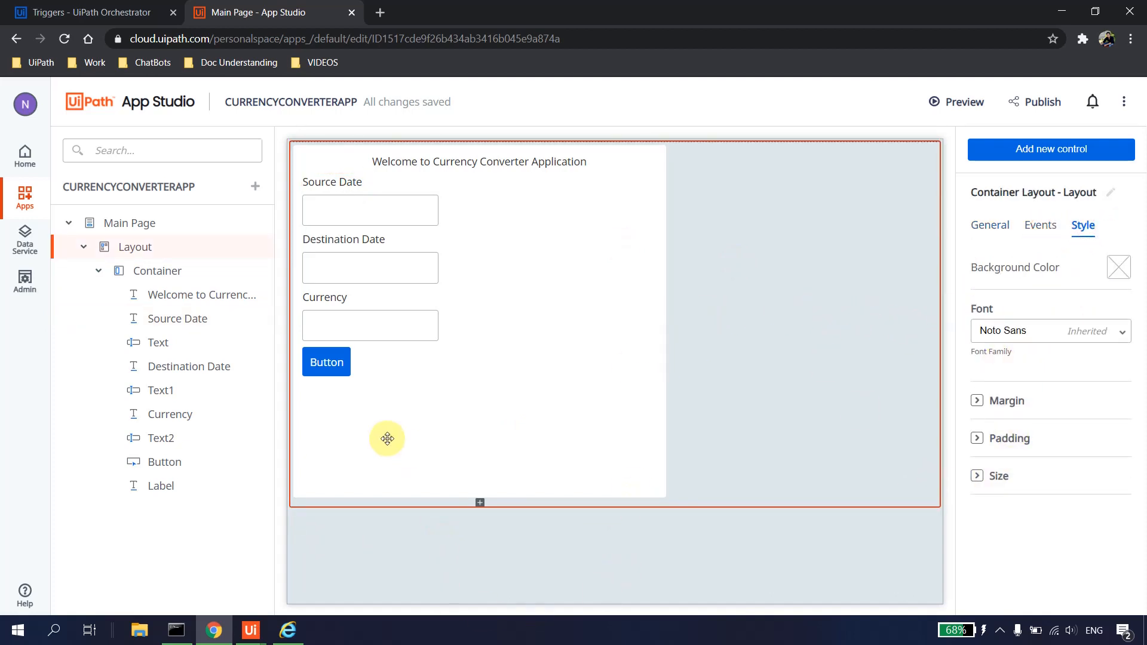
{"action": "left_click", "coordinate": [734, 554]}
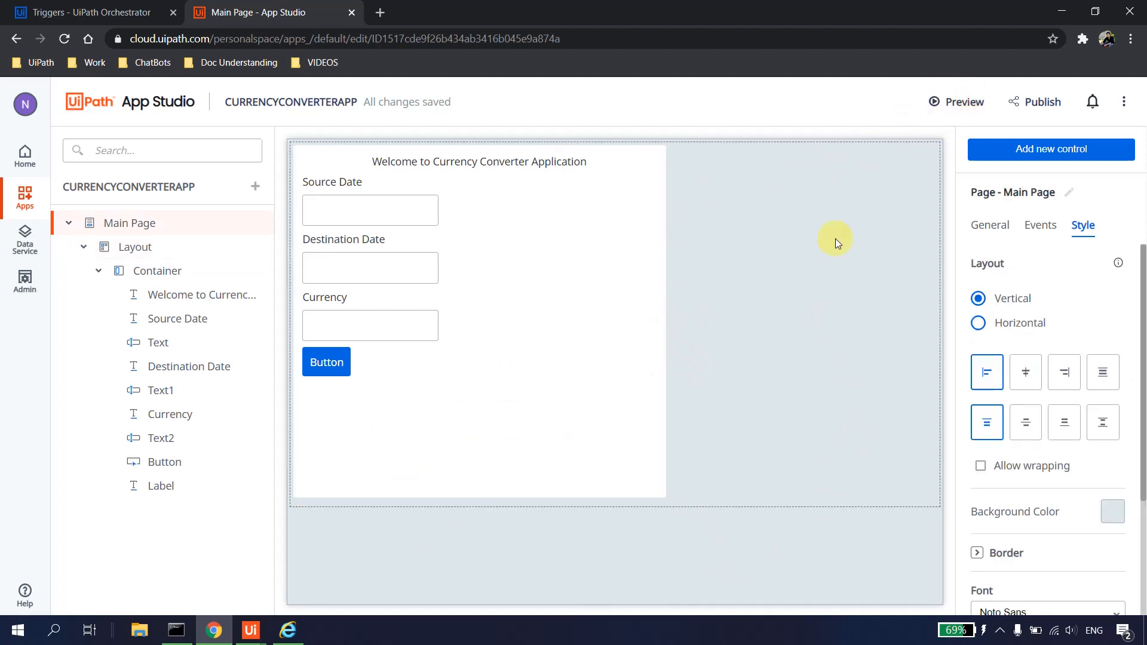
Publish CURRENCYCONVERTERAPP and run its published version from the apps overview.
{"action": "left_click", "coordinate": [1035, 103]}
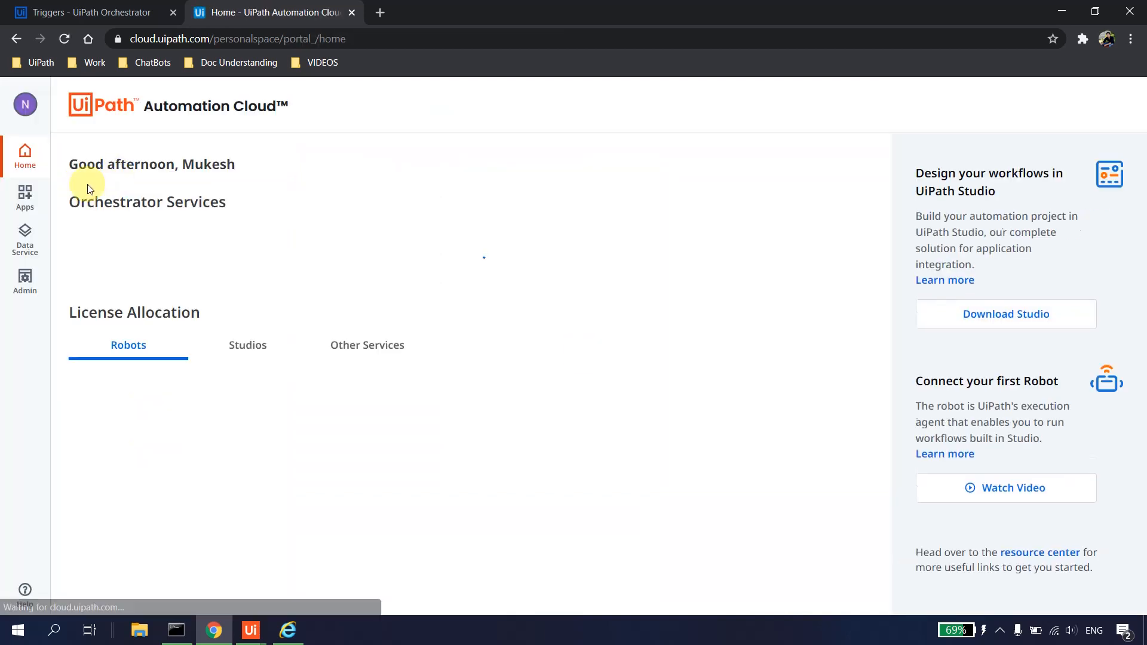
{"action": "left_click", "coordinate": [26, 196]}
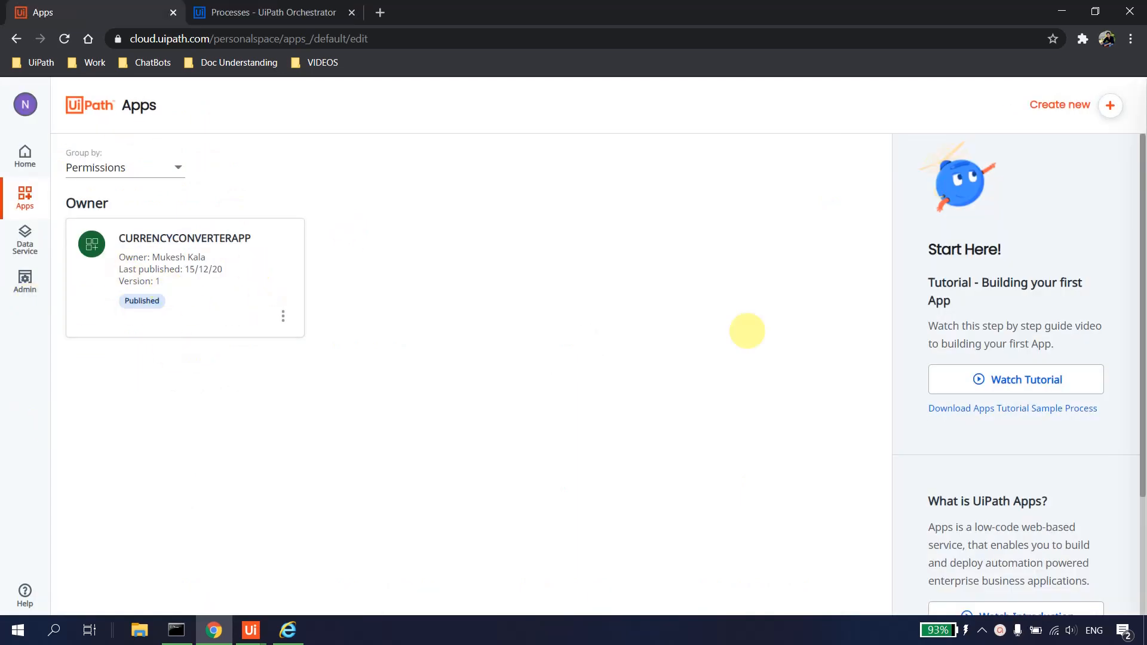
{"action": "mouse_move", "coordinate": [166, 253]}
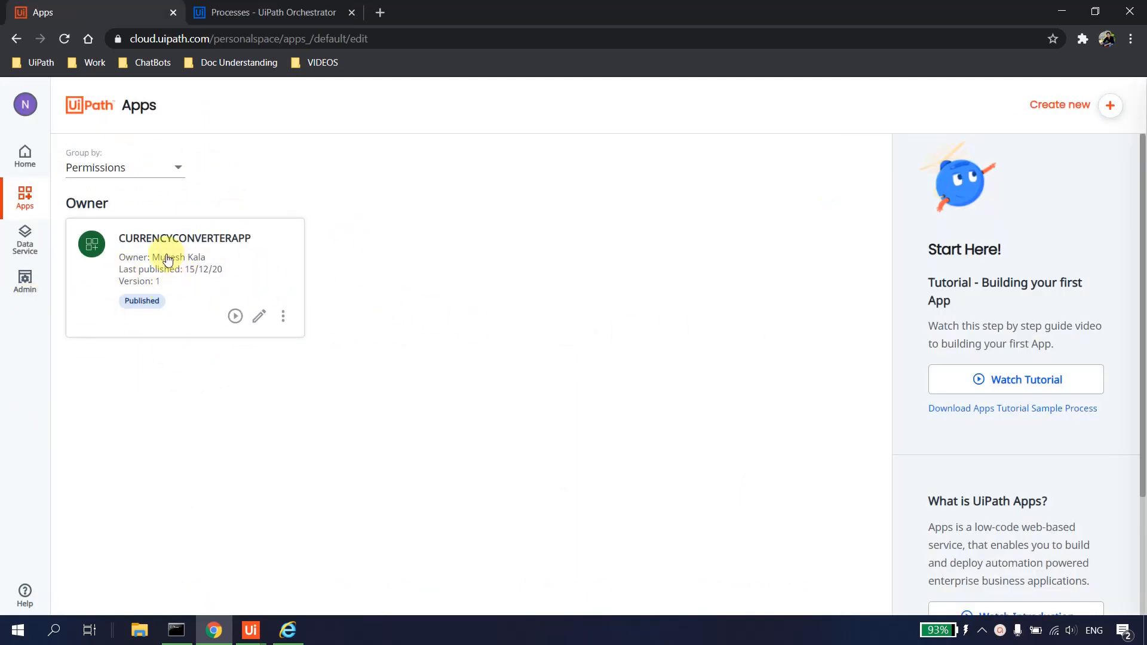
{"action": "left_click", "coordinate": [235, 317]}
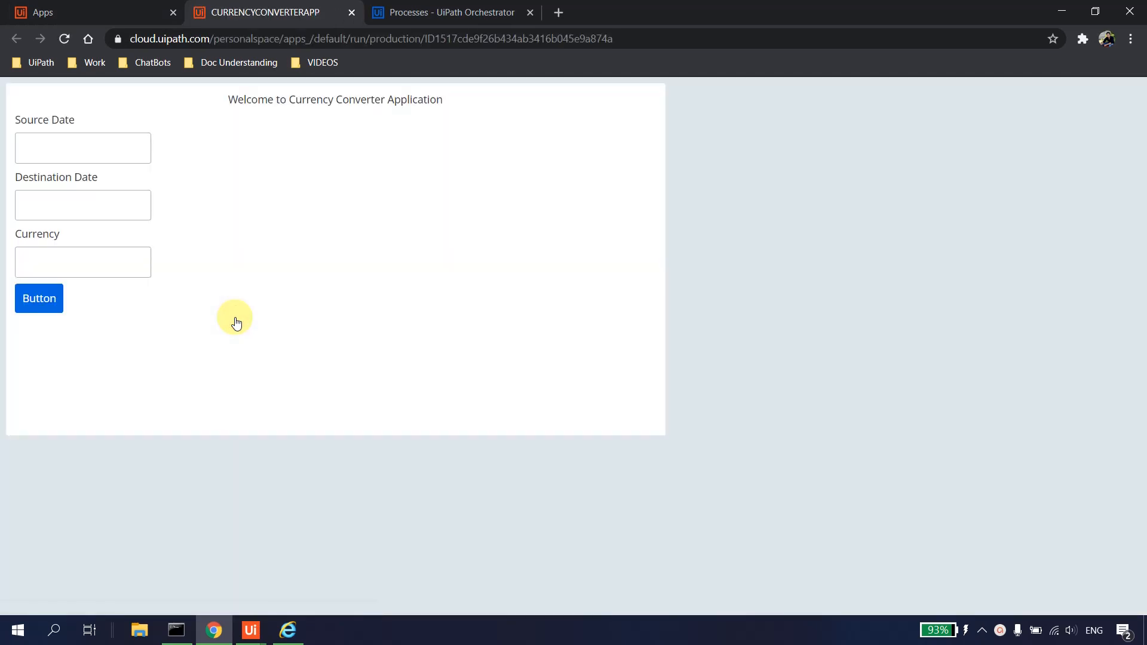
Try the Source Date, Destination Date and Currency textboxes and the button in the running app.
{"action": "left_click", "coordinate": [43, 140]}
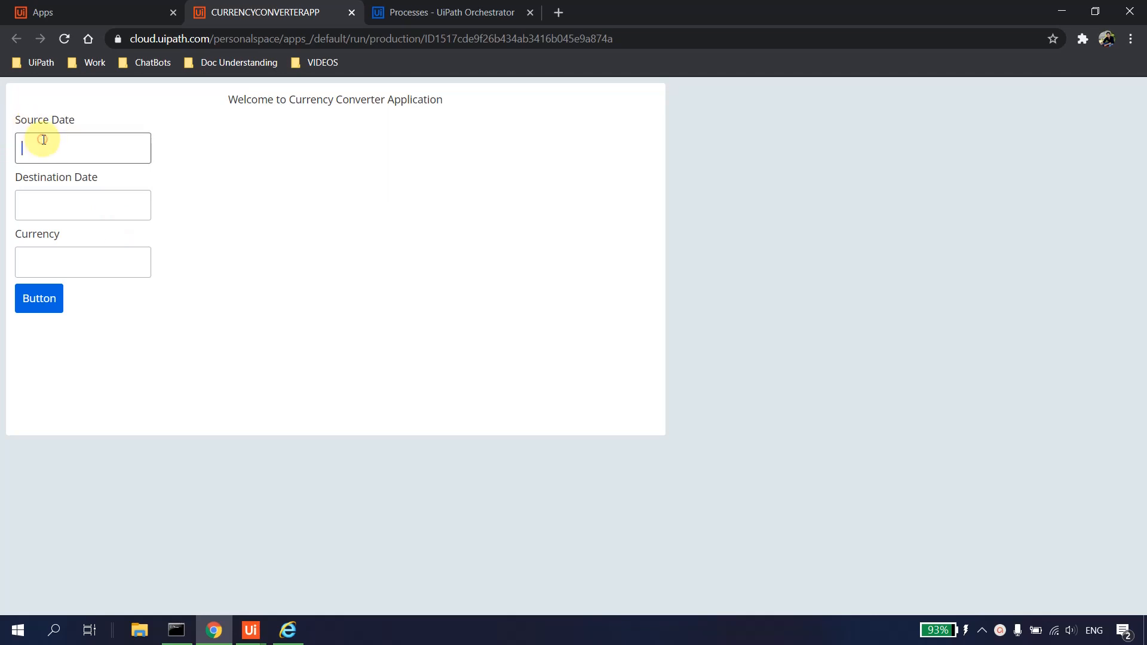
{"action": "left_click", "coordinate": [87, 191]}
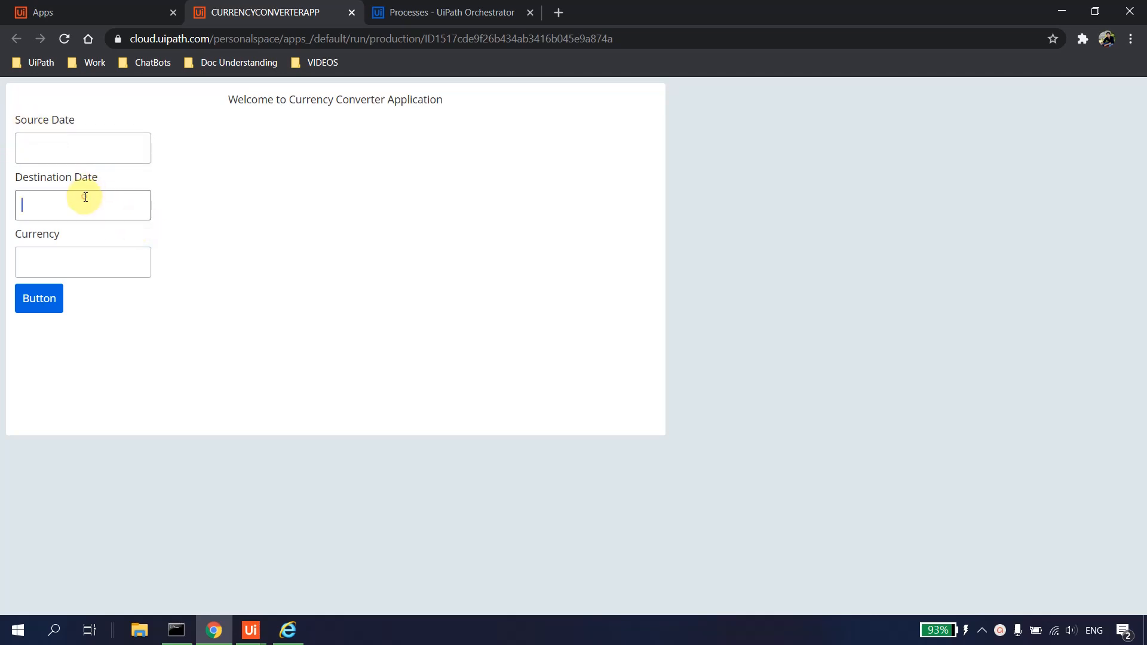
{"action": "left_click", "coordinate": [99, 256]}
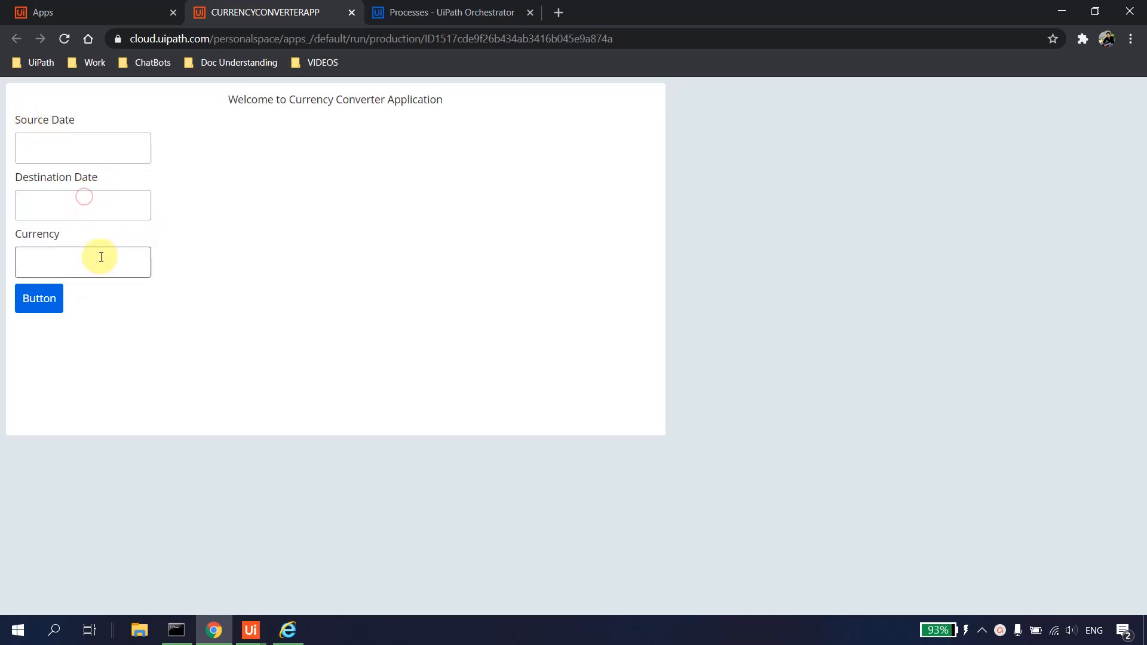
{"action": "left_click", "coordinate": [33, 298]}
Check the available actions of the CurencyMappingDEMO_SampleENV process in UiPath Orchestrator and return to the UiPath Apps overview.
{"action": "left_click", "coordinate": [108, 12]}
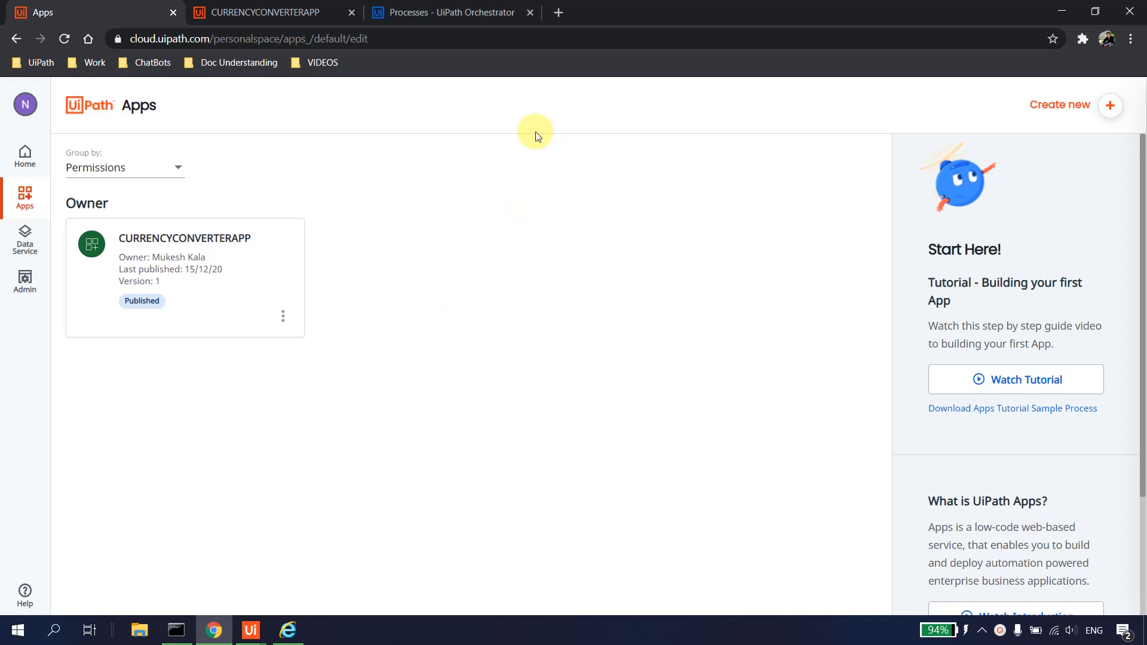
{"action": "left_click", "coordinate": [436, 13]}
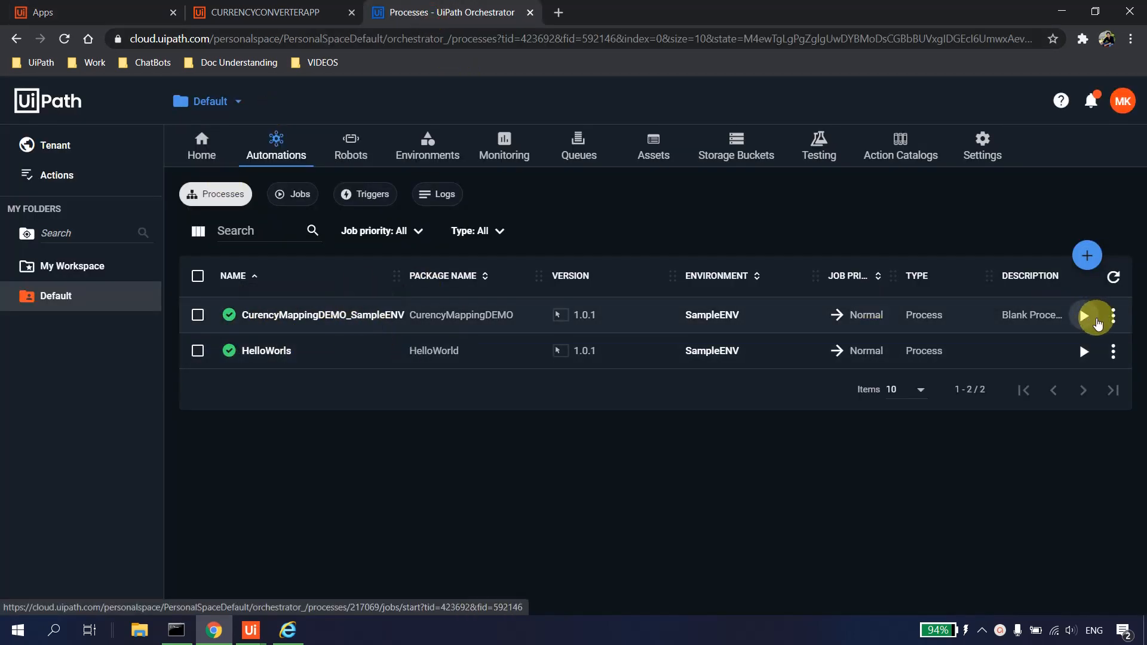
{"action": "left_click", "coordinate": [1112, 317]}
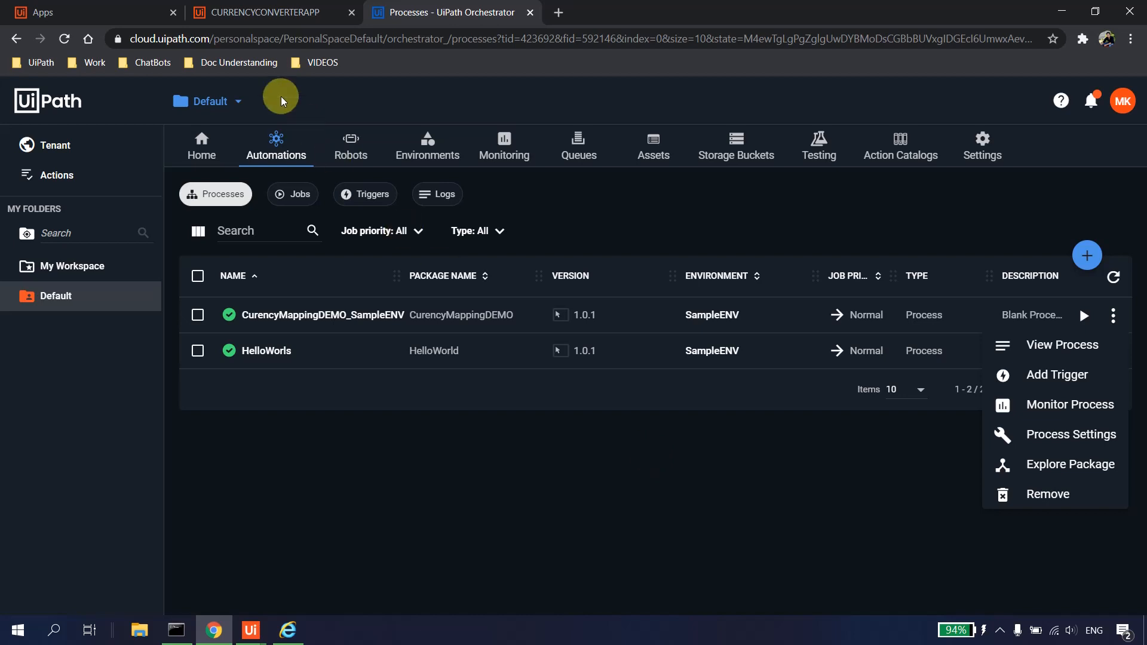
{"action": "left_click", "coordinate": [256, 14]}
{"action": "left_click", "coordinate": [183, 20]}
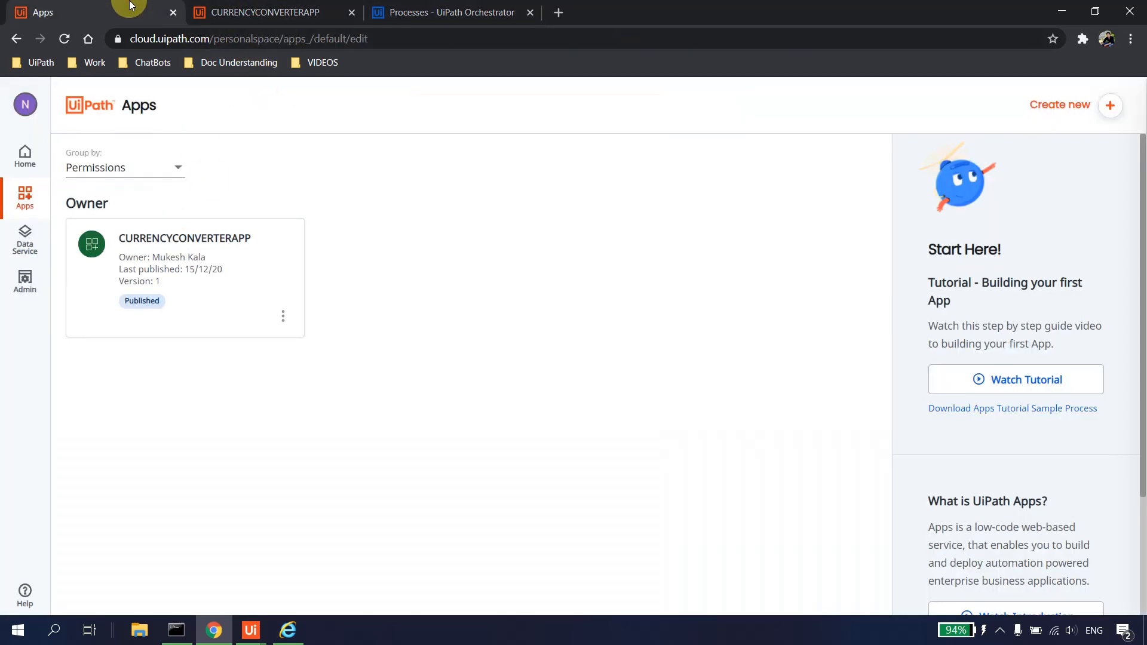